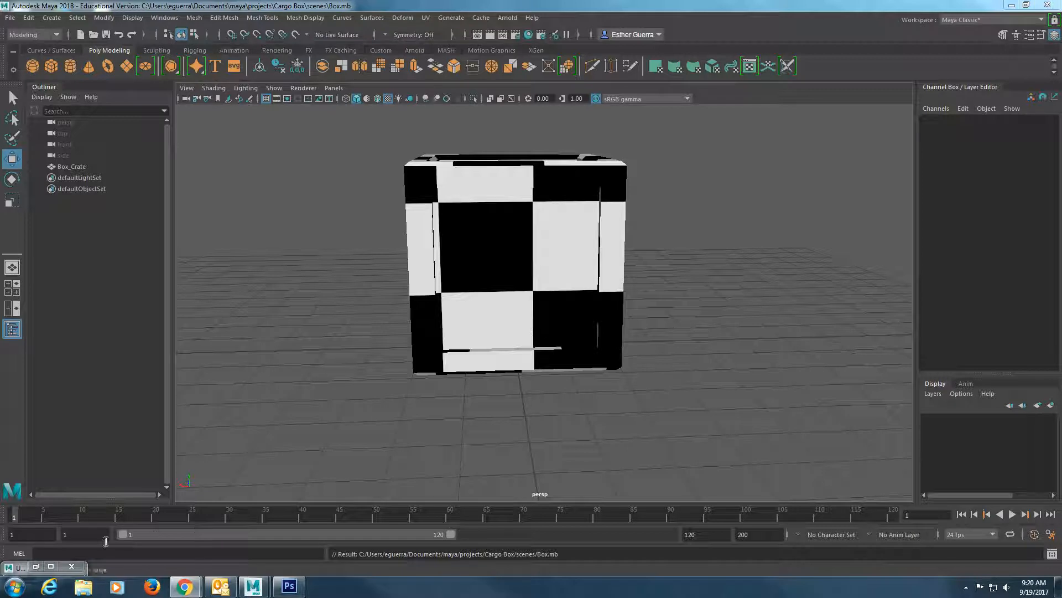
mouse_move(298, 593)
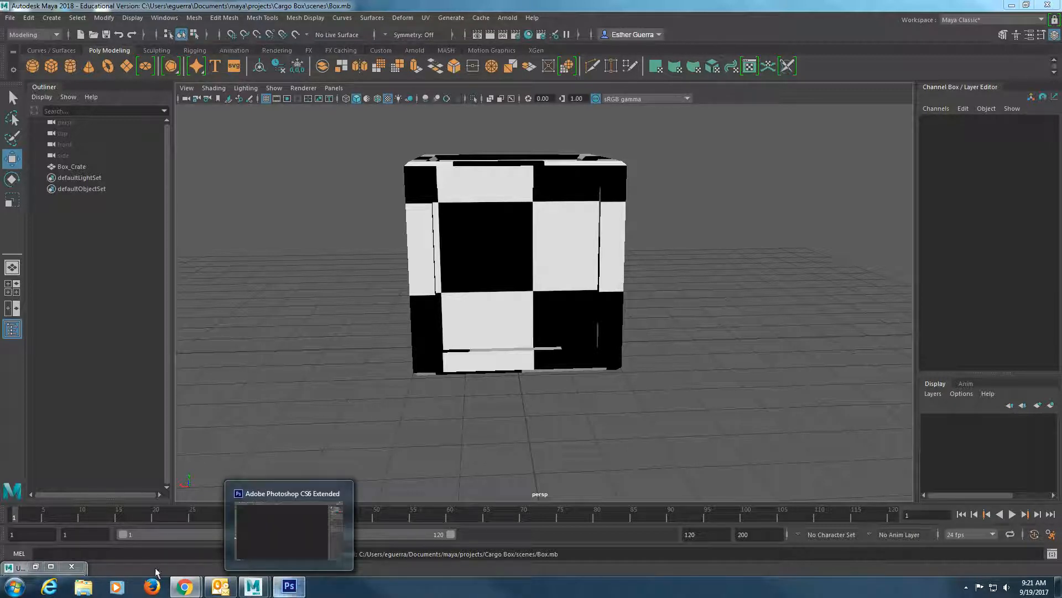
left_click(19, 590)
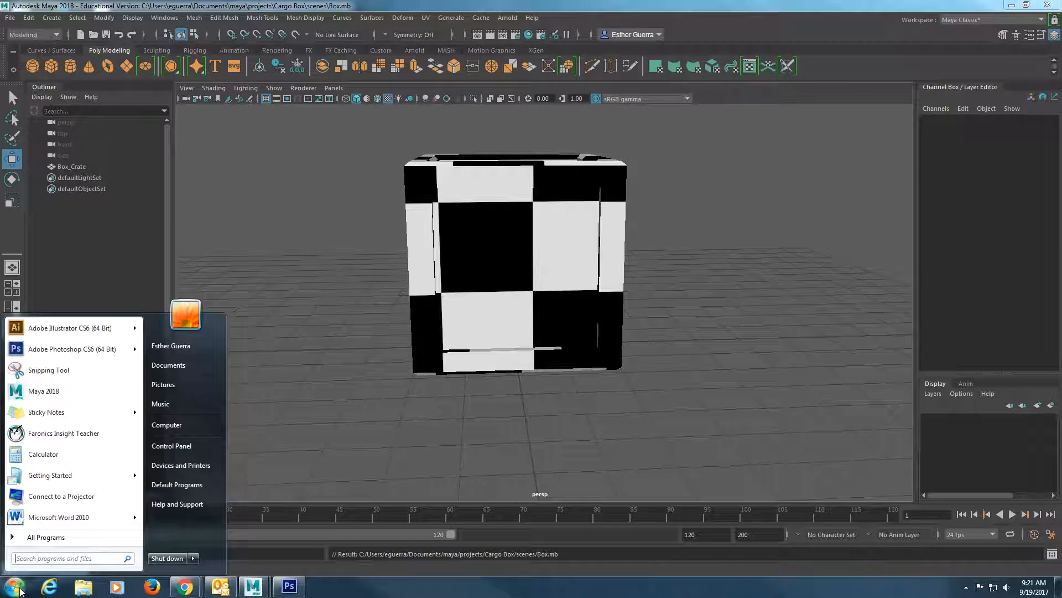
left_click(44, 536)
scroll(65, 468, "down", 6)
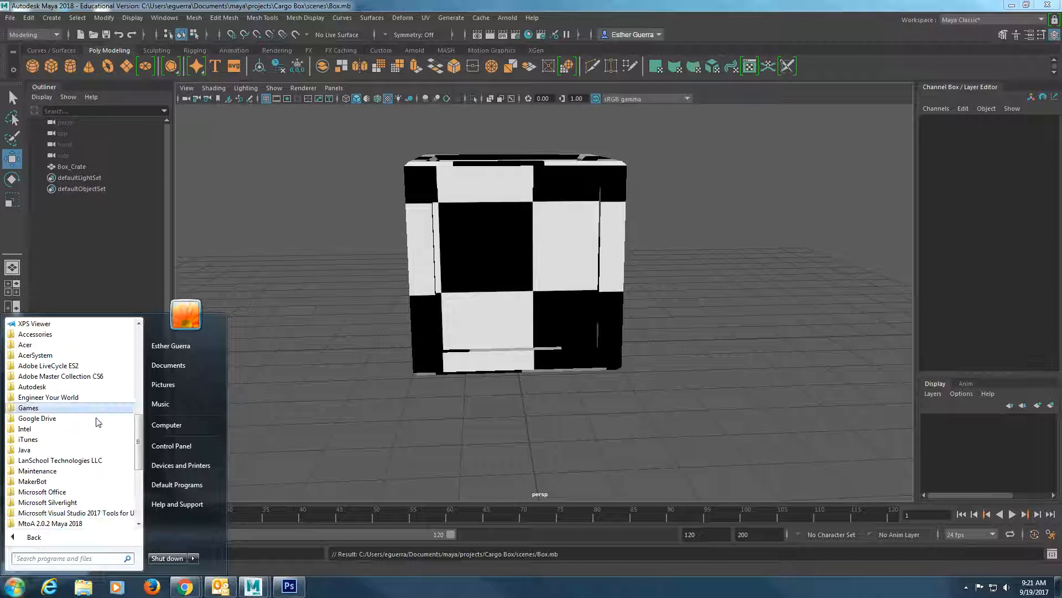
left_click(105, 377)
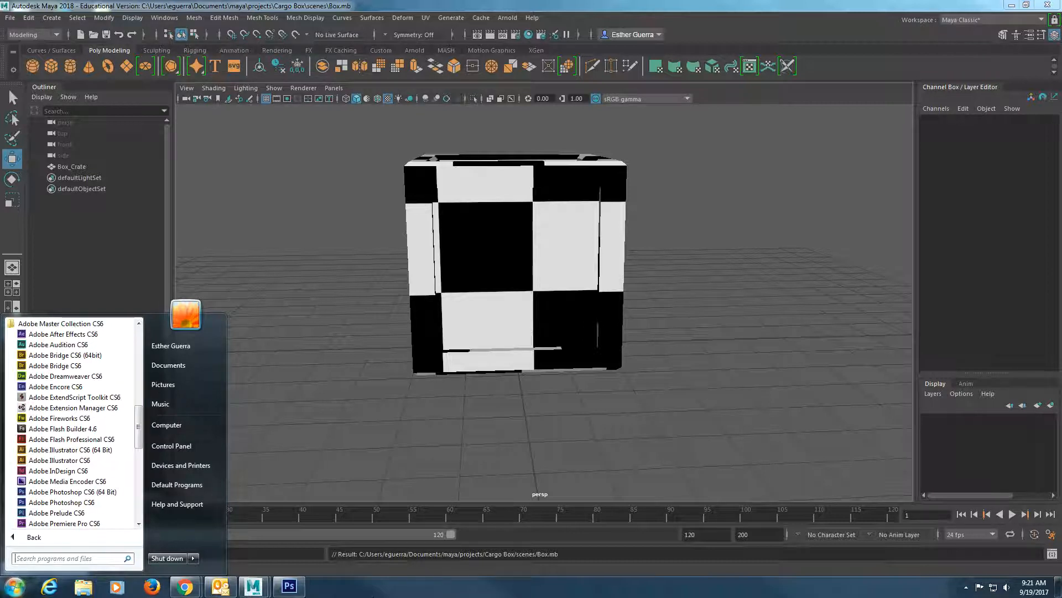
Switch to Photoshop and open the white-thumbnail BoxoutUV image from the Cargo Box project's images folder.
left_click(289, 587)
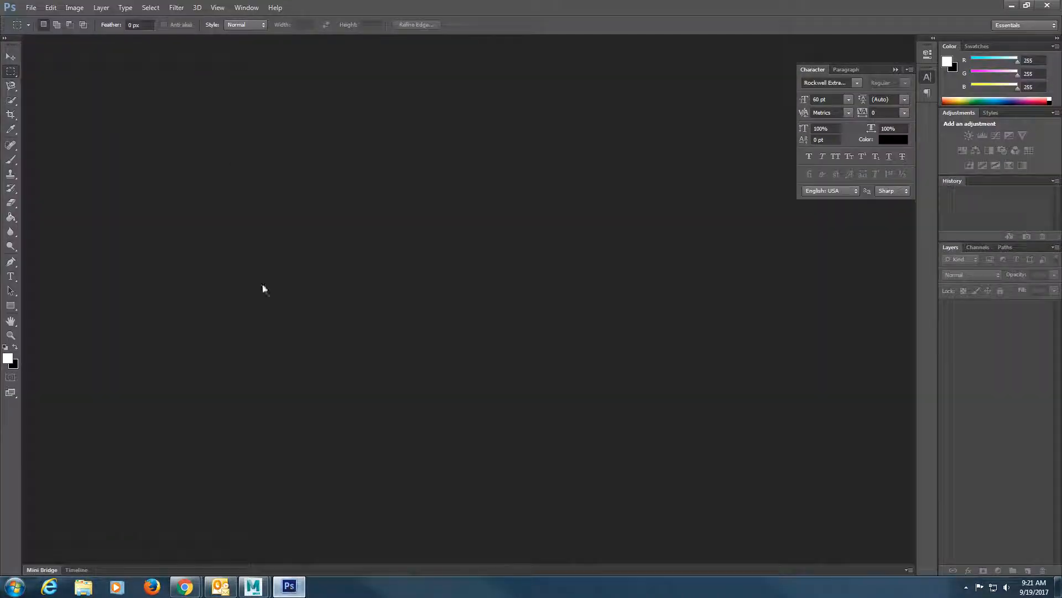
left_click(31, 8)
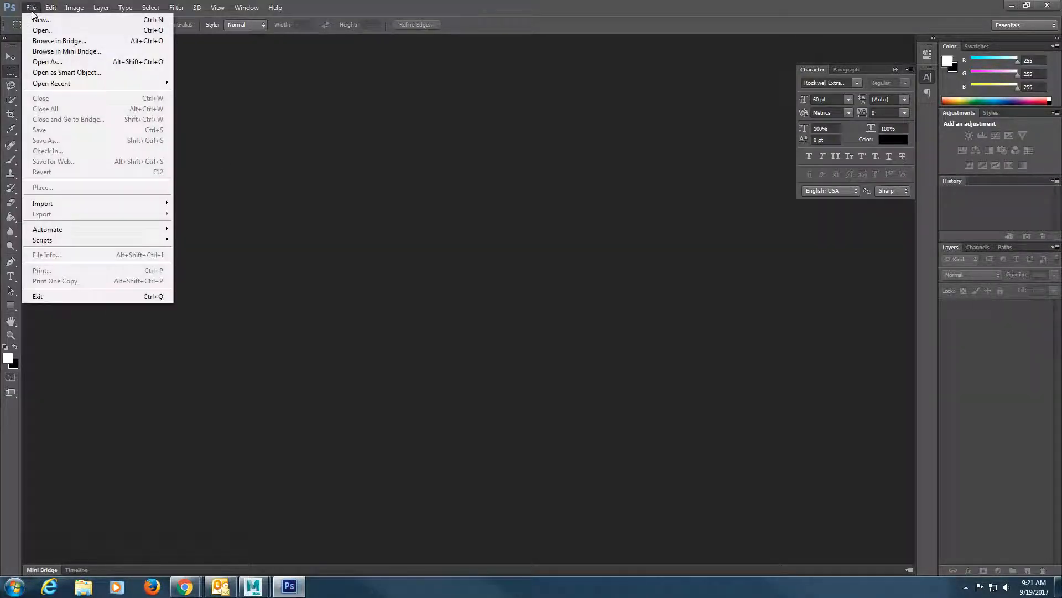
left_click(37, 31)
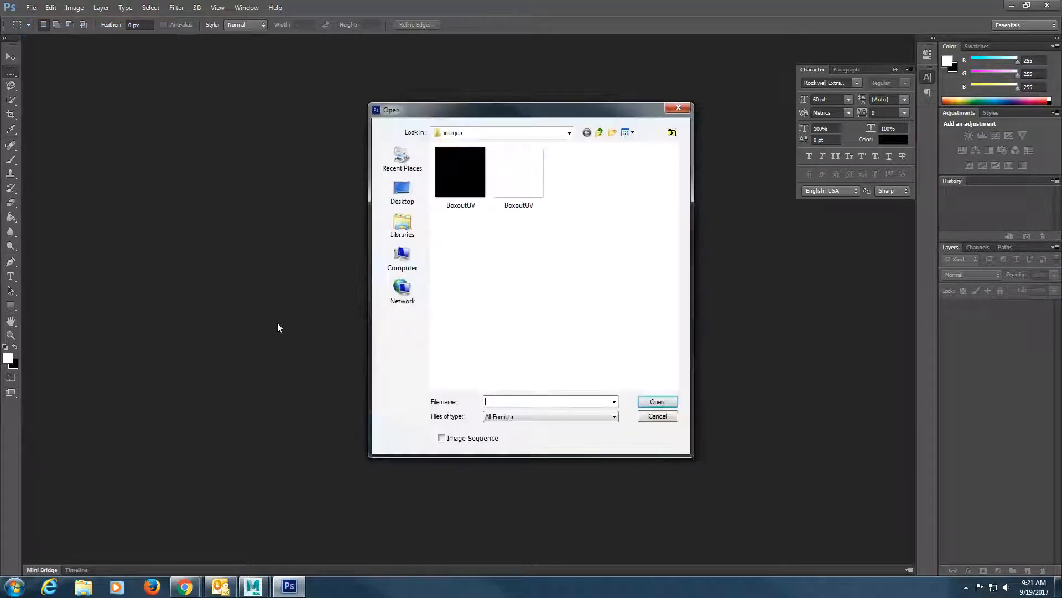
left_click(600, 133)
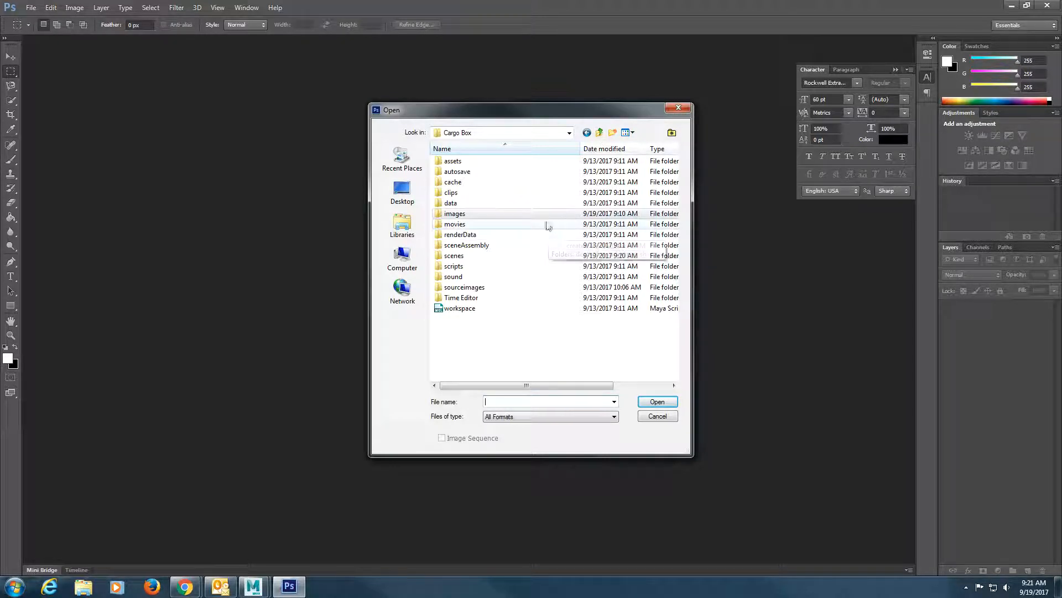
left_click(600, 133)
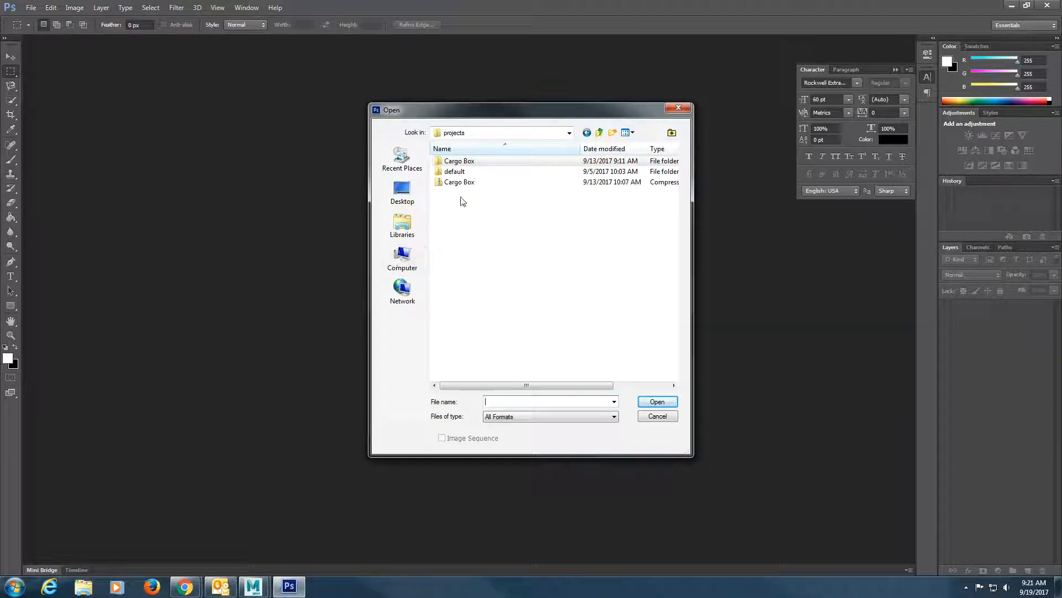
double_click(469, 163)
double_click(468, 214)
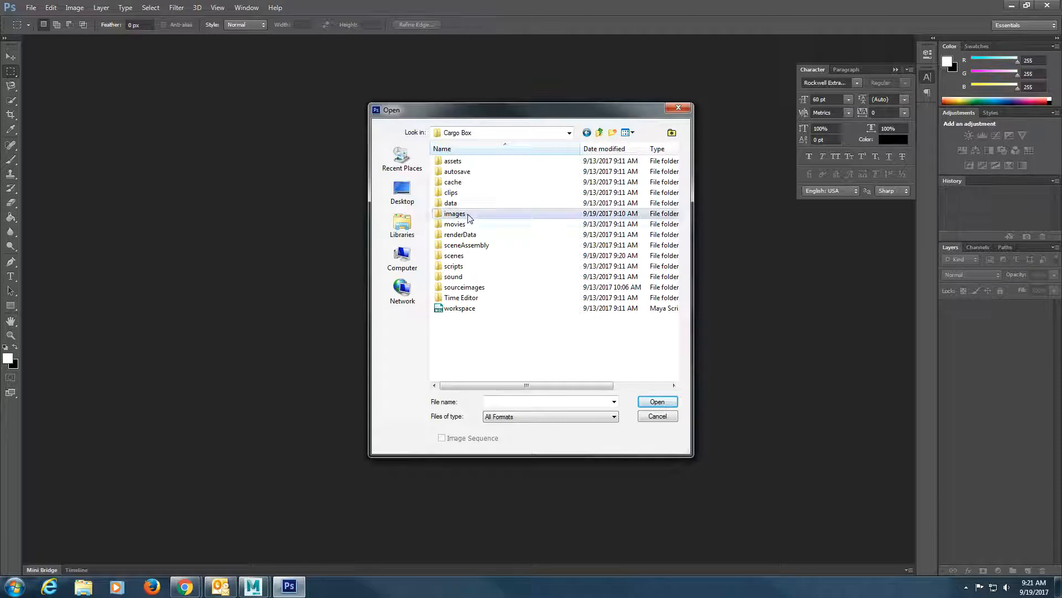
left_click(509, 183)
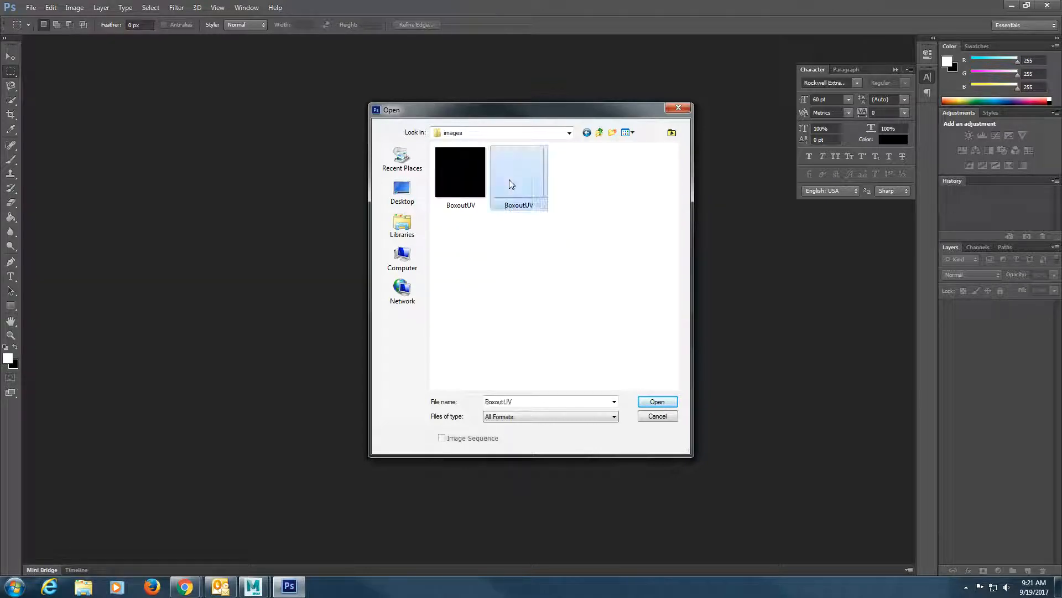
left_click(656, 402)
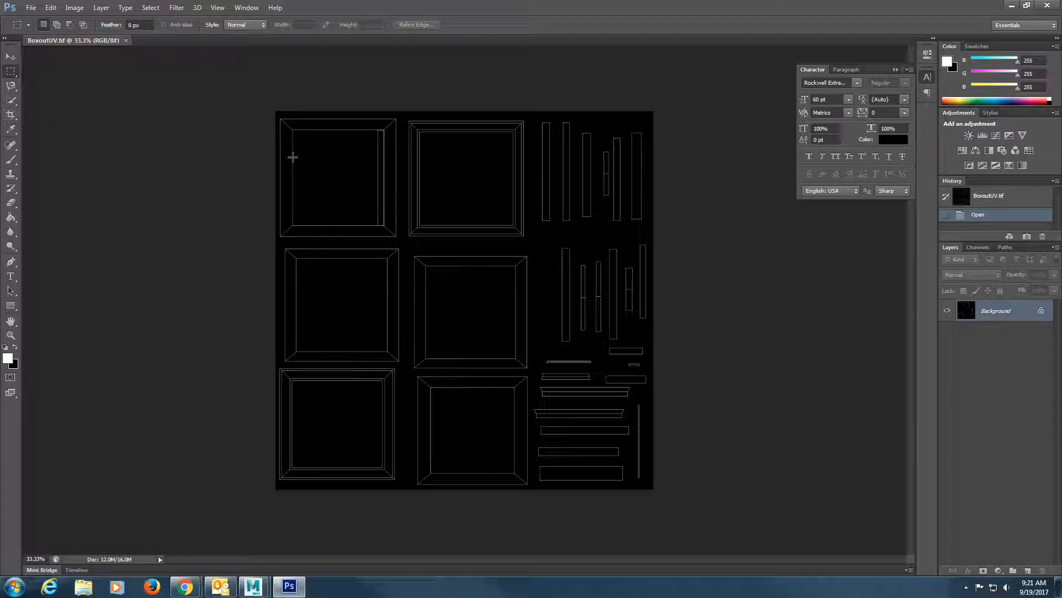
Select the empty area around the UV shells with the Magic Wand tool and invert the selection.
left_click(13, 107)
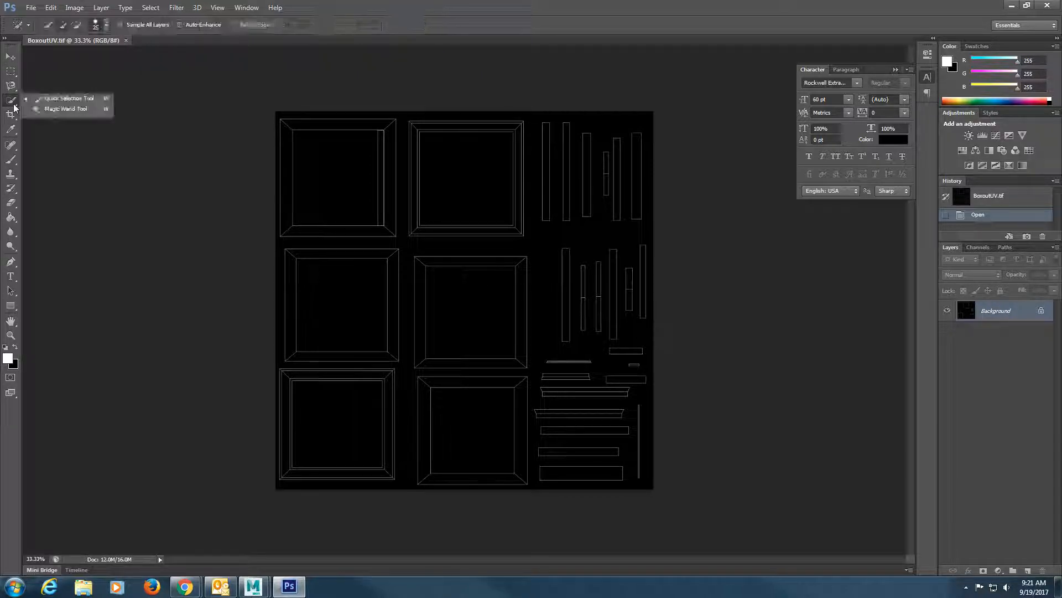
left_click(62, 109)
left_click(576, 250)
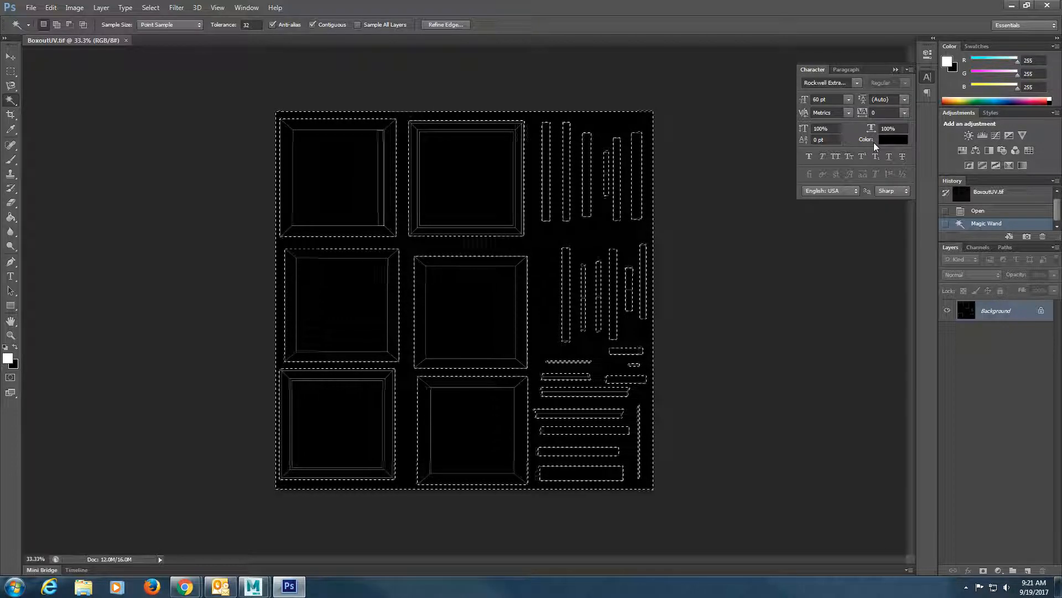
left_click(148, 8)
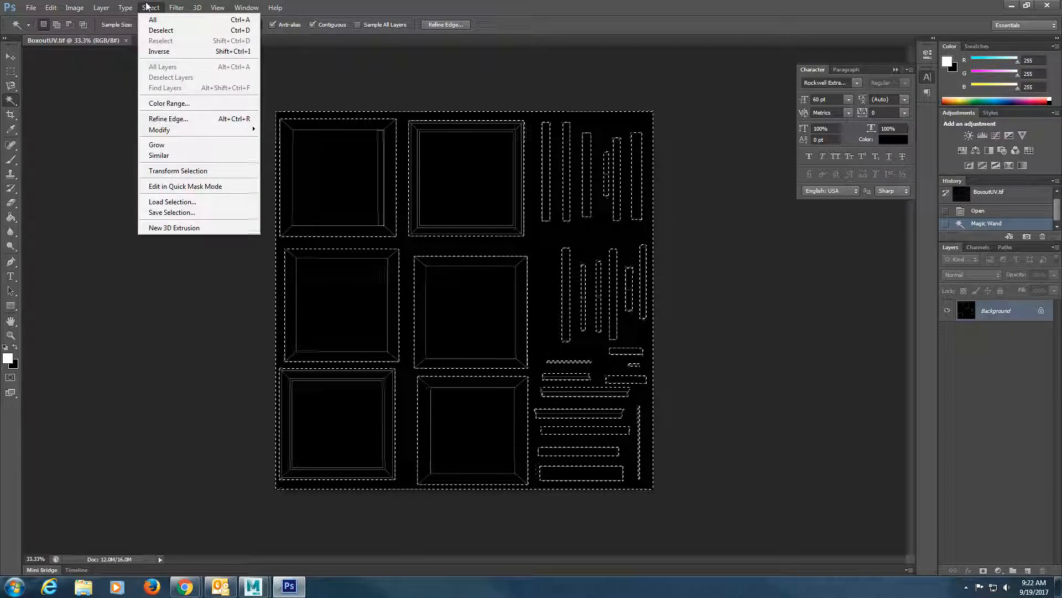
left_click(159, 51)
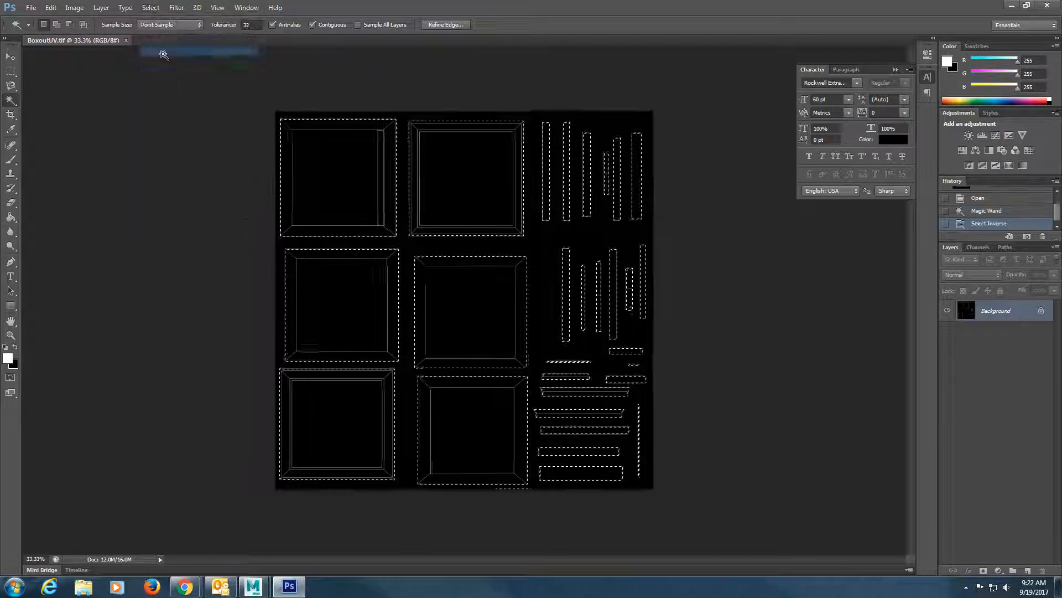
Try to extend the inverted selection with Similar and with Grow, and clear the selection.
left_click(148, 7)
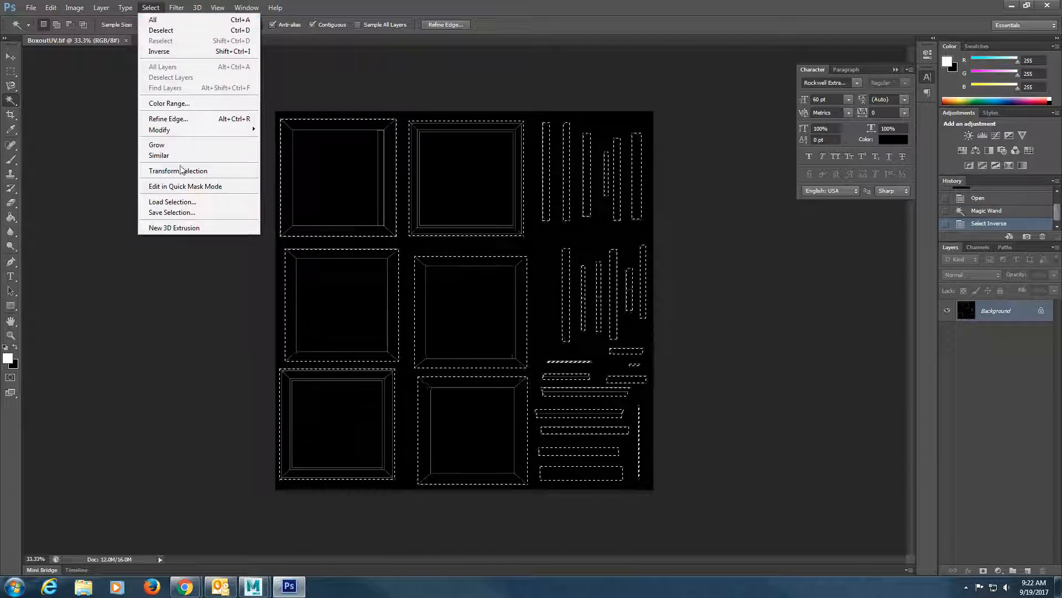
left_click(192, 160)
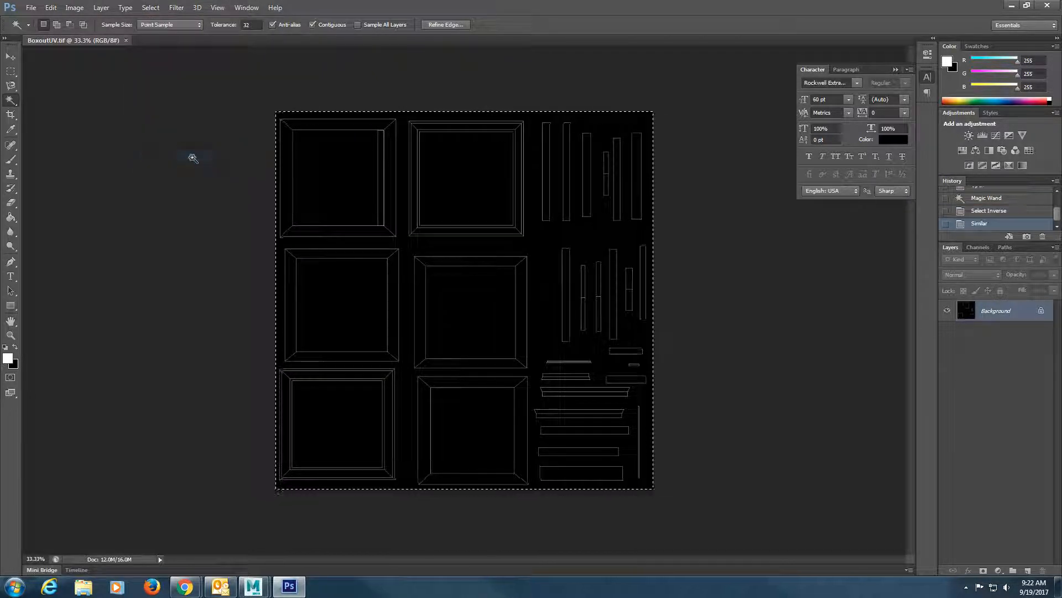
key("ctrl+z")
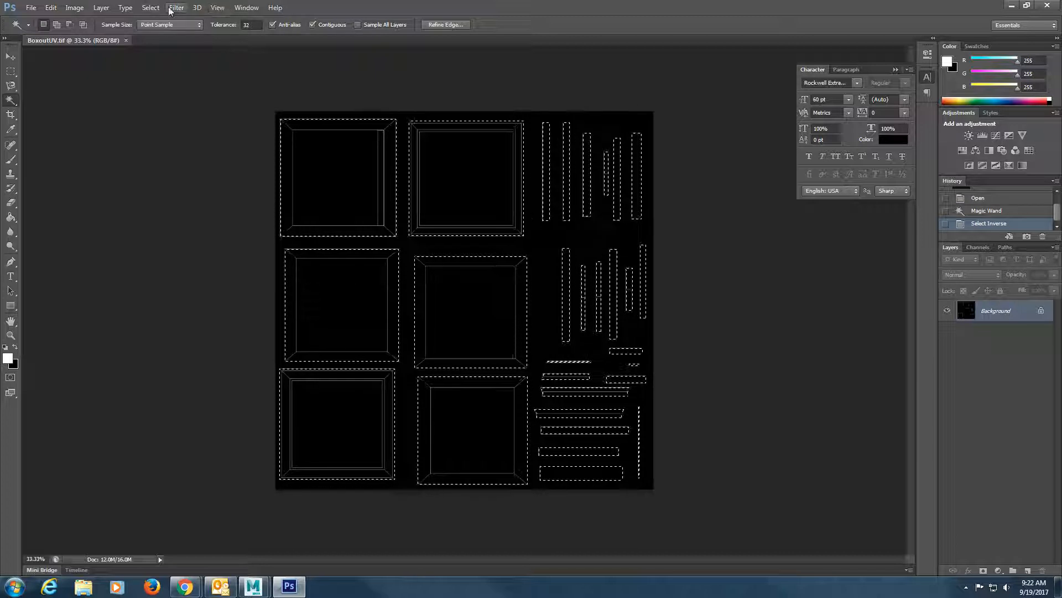
left_click(152, 8)
left_click(165, 149)
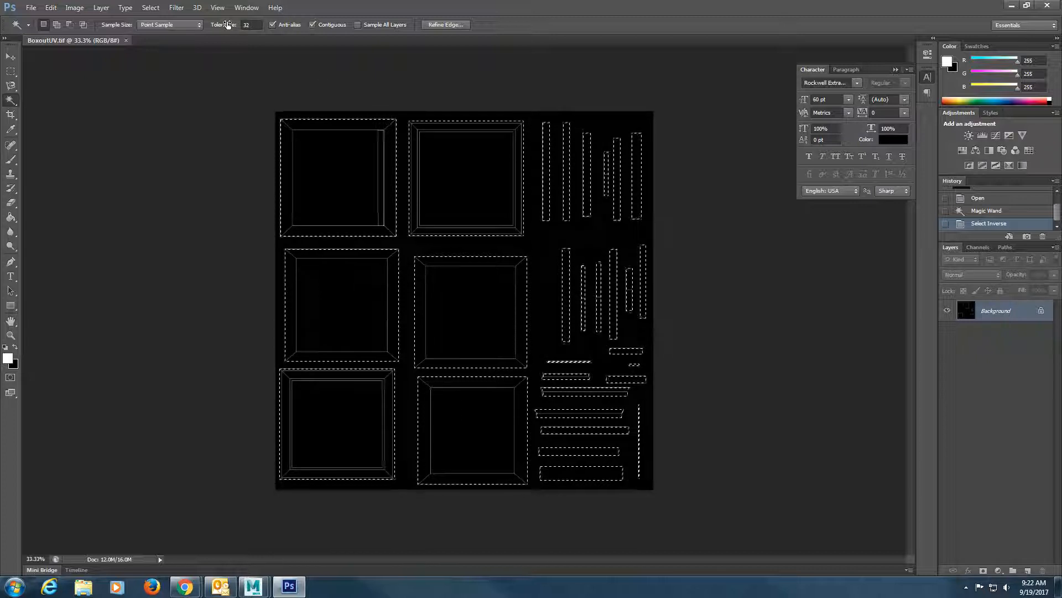
left_click(177, 7)
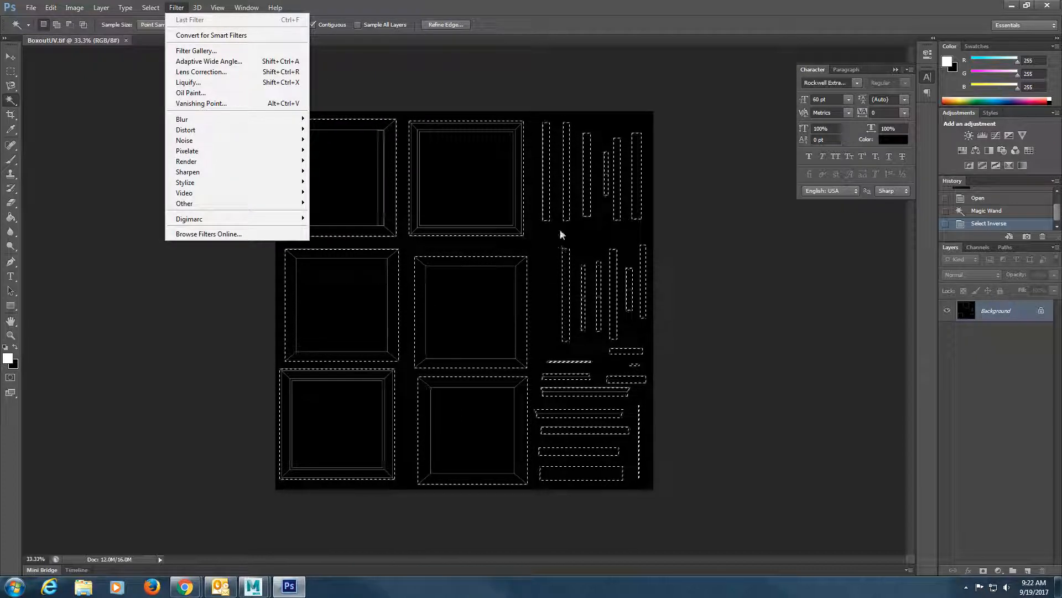
left_click(549, 250)
key("ctrl+d")
Select the empty area around the UV shells plus the inner panels of the six square shells, and invert the selection.
left_click(550, 250)
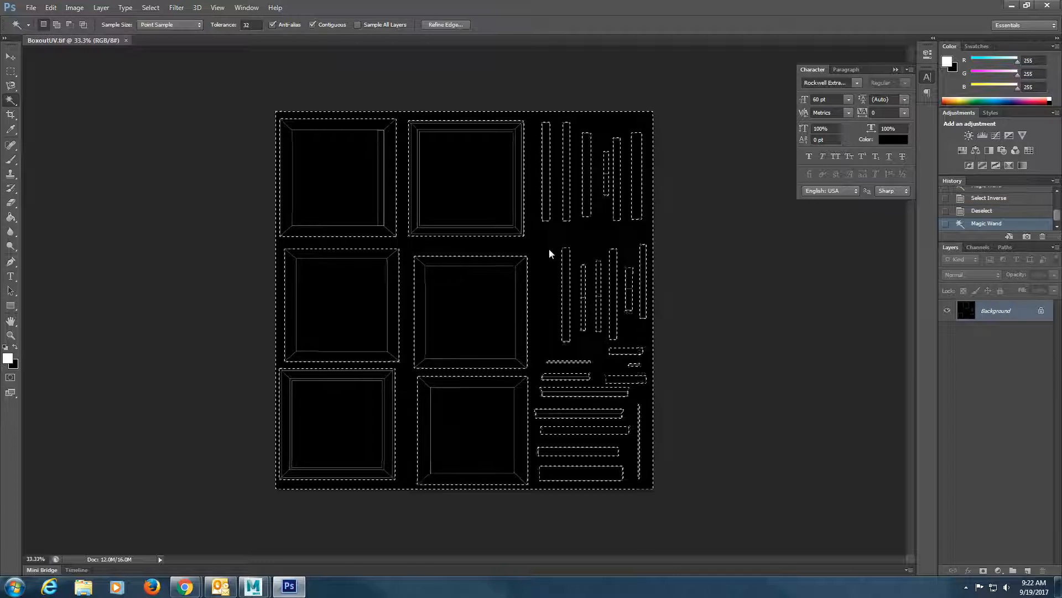
left_click(481, 167, "shift")
left_click(294, 174, "shift")
left_click(356, 287, "shift")
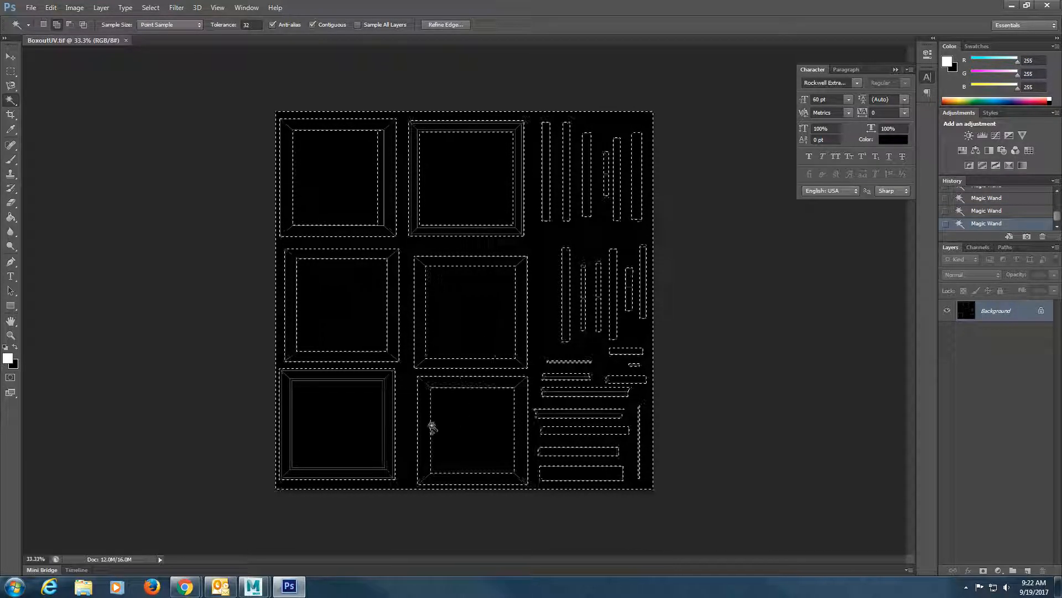
left_click(350, 432, "shift")
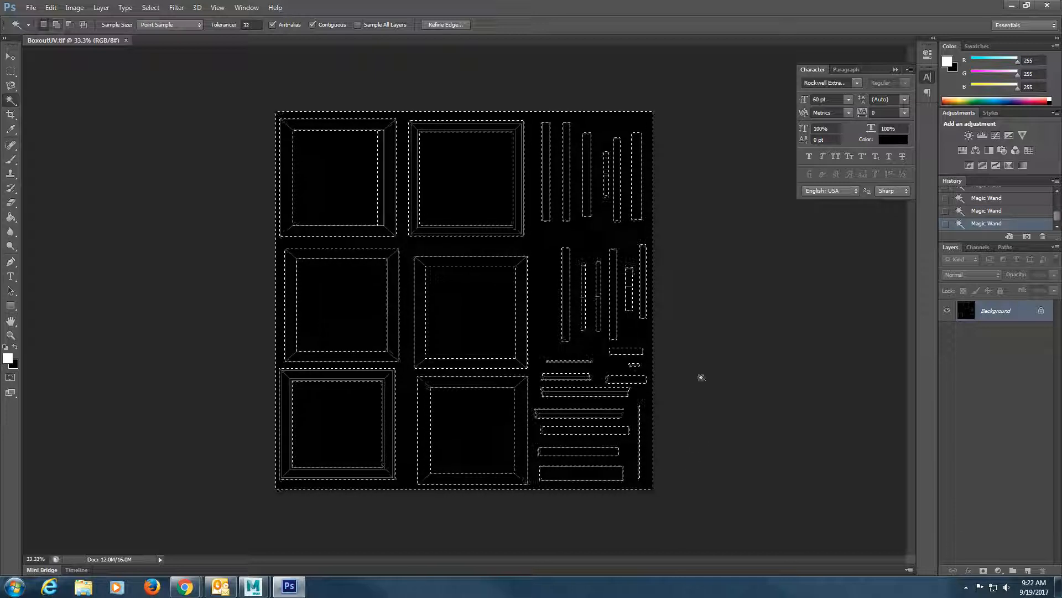
left_click(150, 7)
left_click(169, 50)
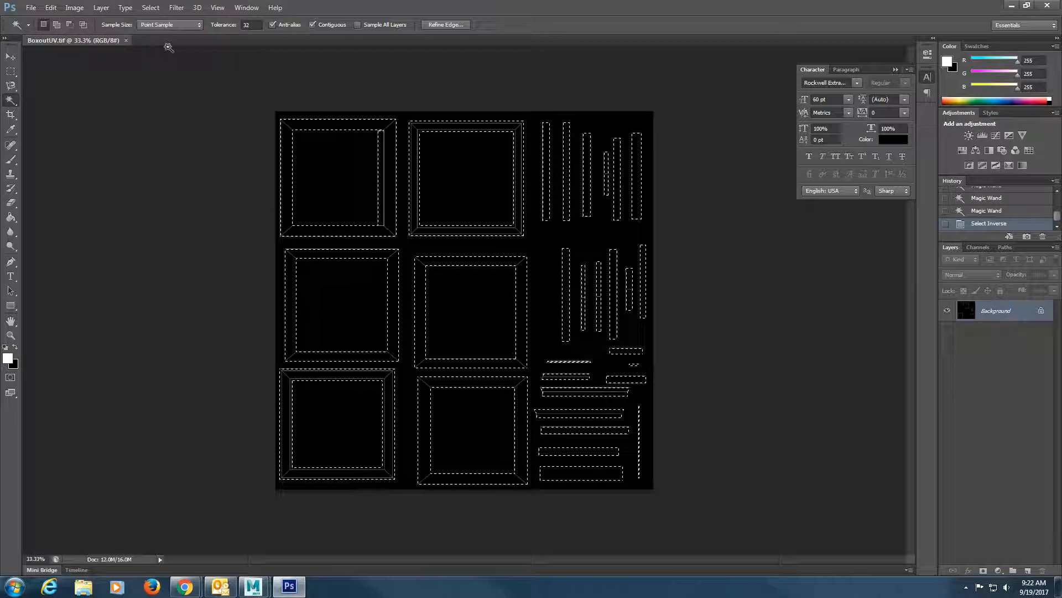
Try to extend the frame selection with Similar, undo it, and try Grow instead.
left_click(151, 7)
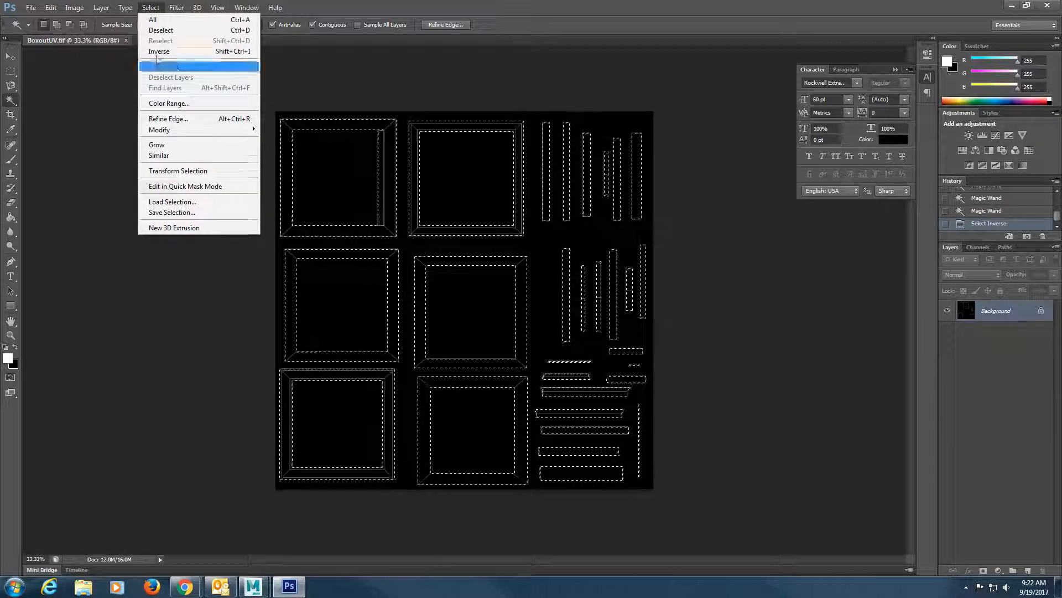
left_click(179, 157)
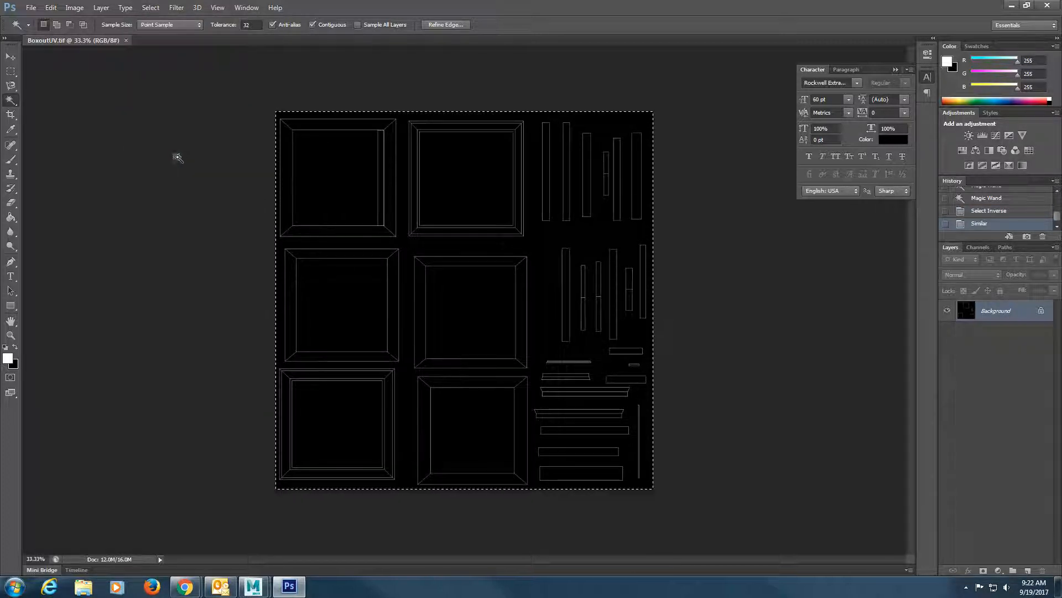
key("ctrl+z")
left_click(151, 7)
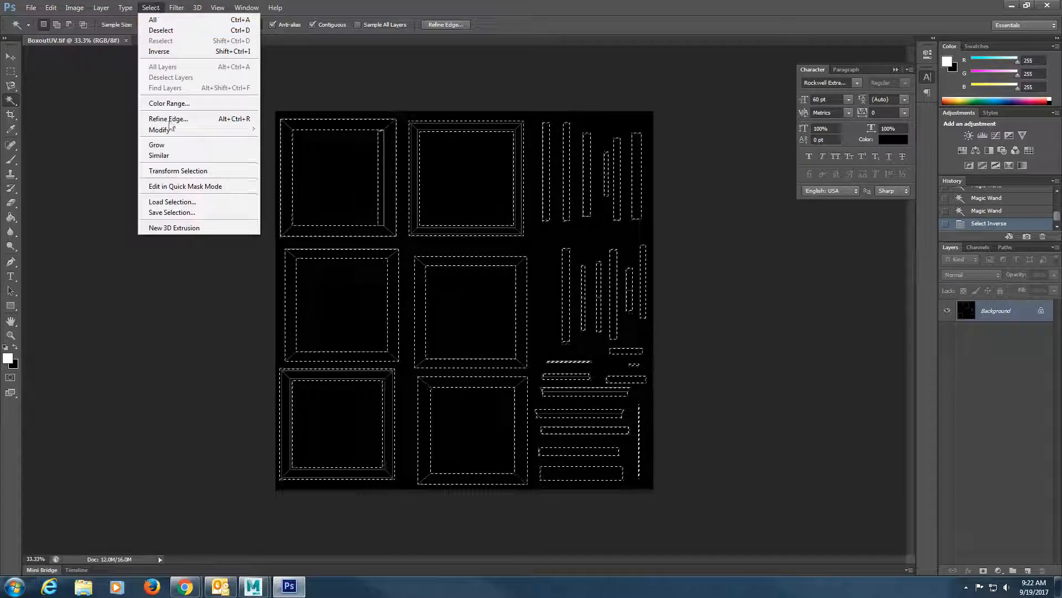
left_click(177, 145)
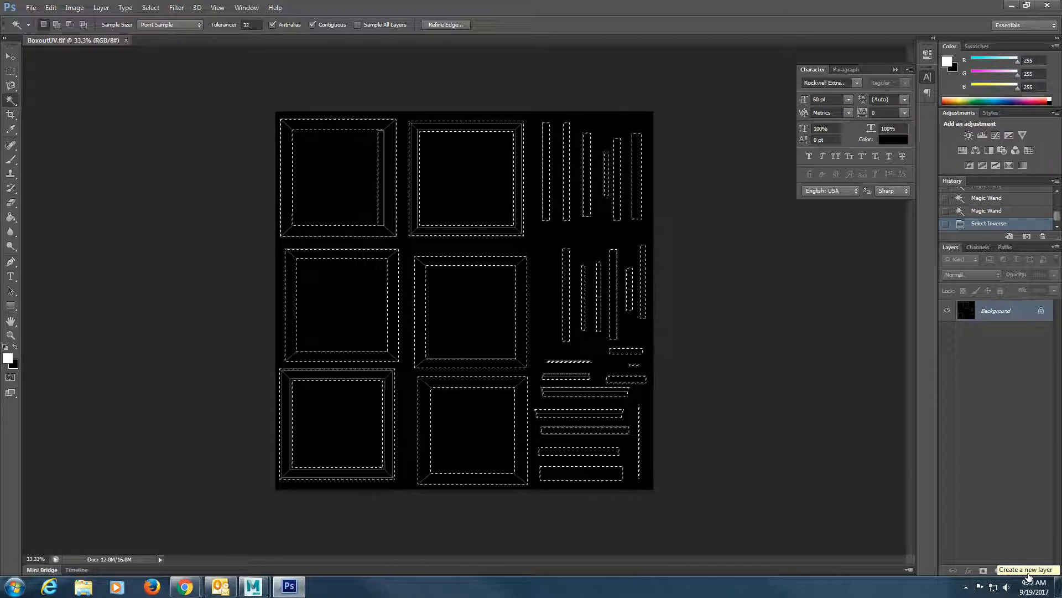
Paste the copied UV shell frames into a new layer, and hide that layer to work on the Background layer.
left_click(1028, 571)
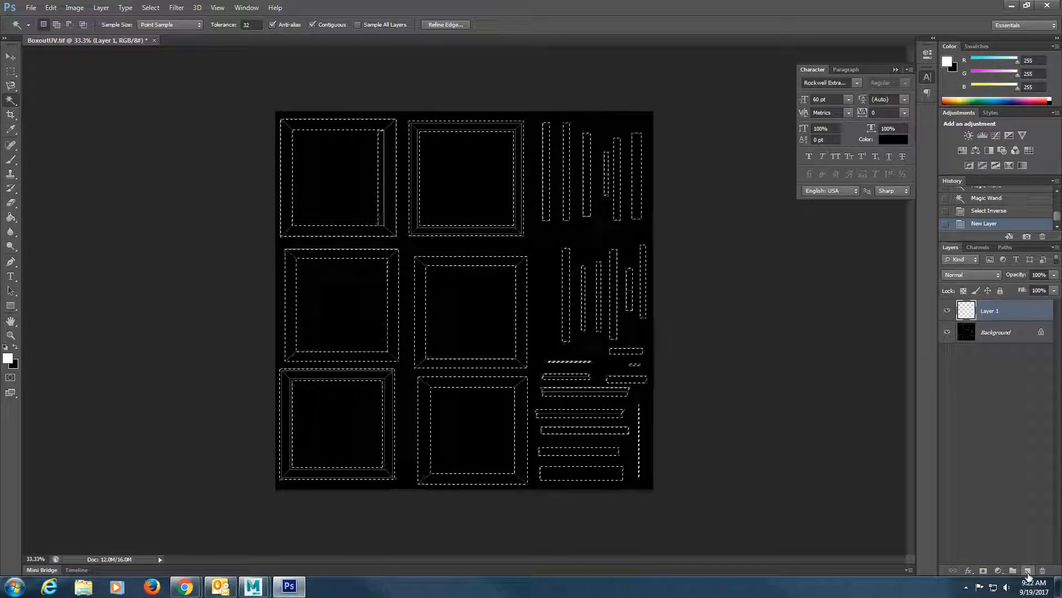
key("ctrl+v")
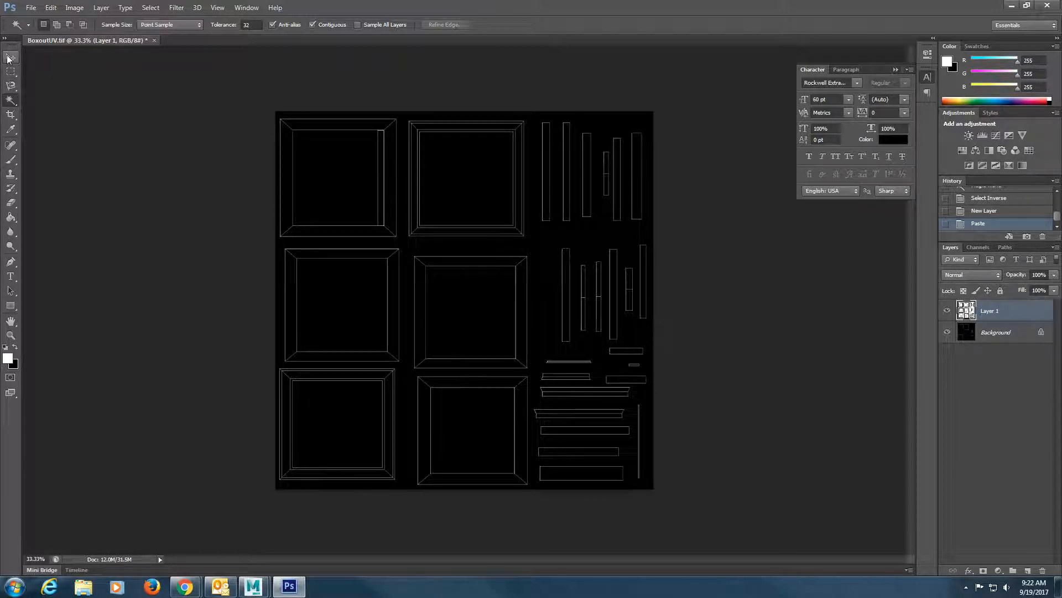
left_click(996, 335)
left_click(947, 311)
Select the black area around the UV shells on the Background layer, extended with Similar, and invert the selection to the outlines.
left_click(502, 236)
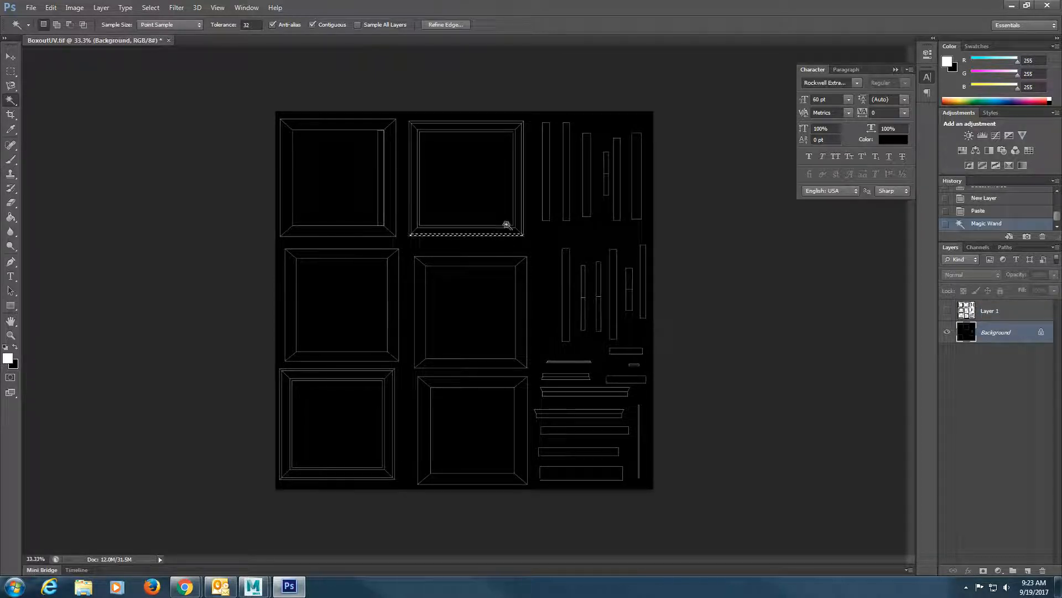
left_click(513, 187)
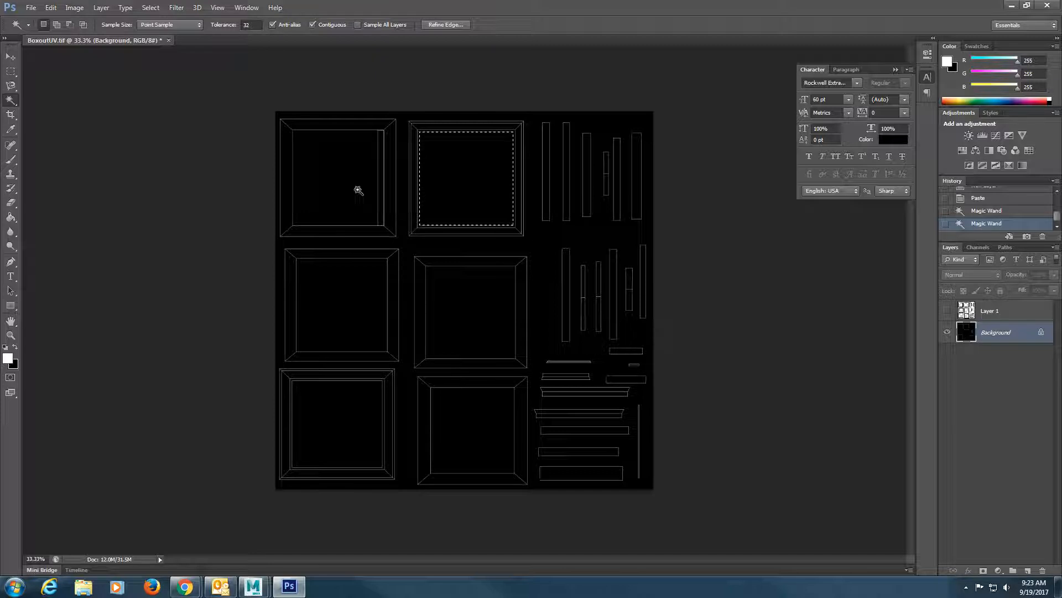
left_click(553, 255)
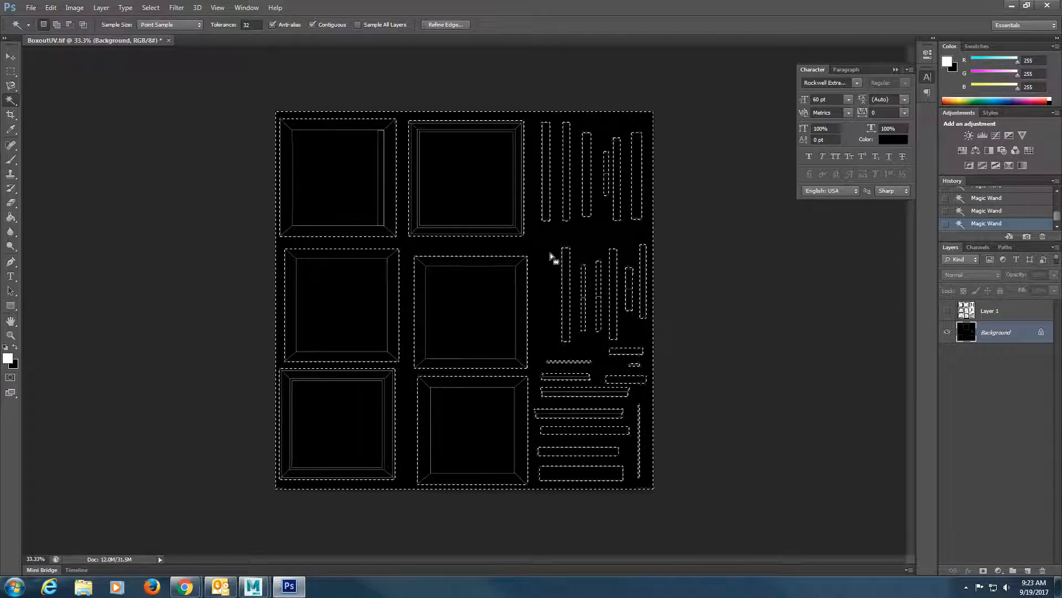
left_click(150, 8)
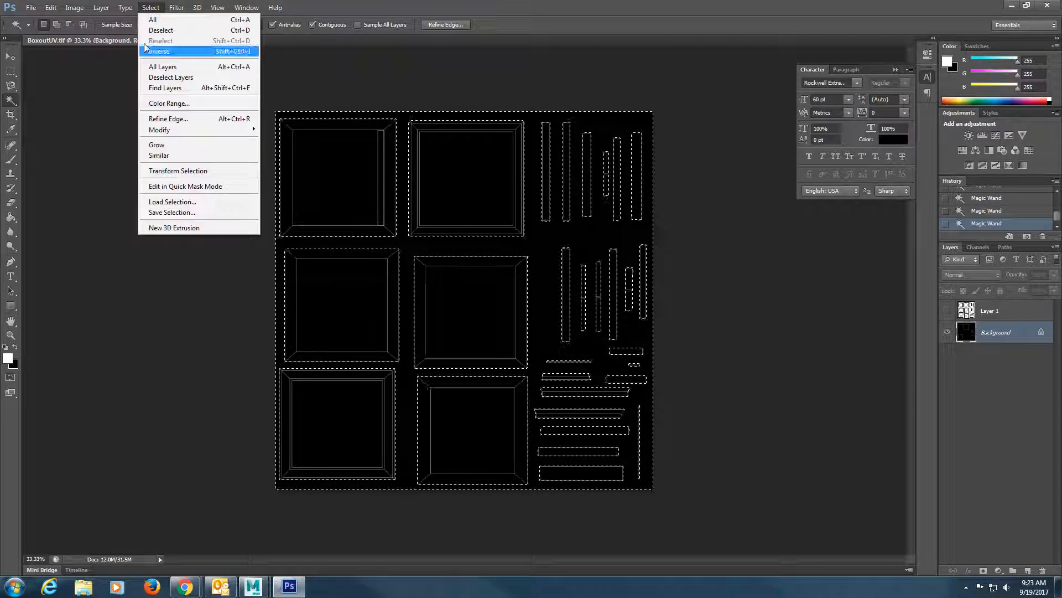
left_click(159, 155)
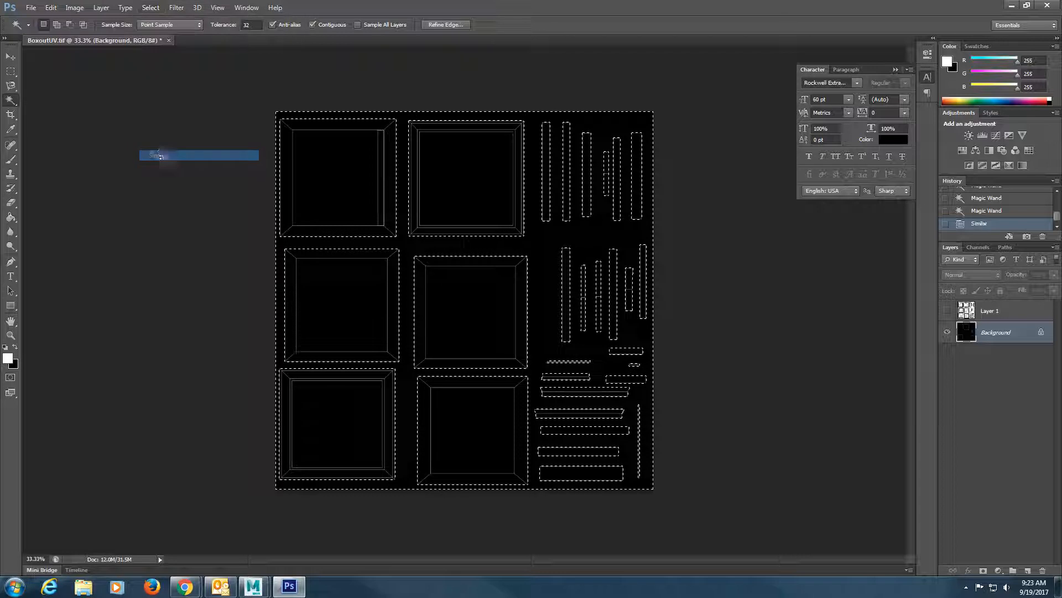
left_click(151, 7)
left_click(164, 52)
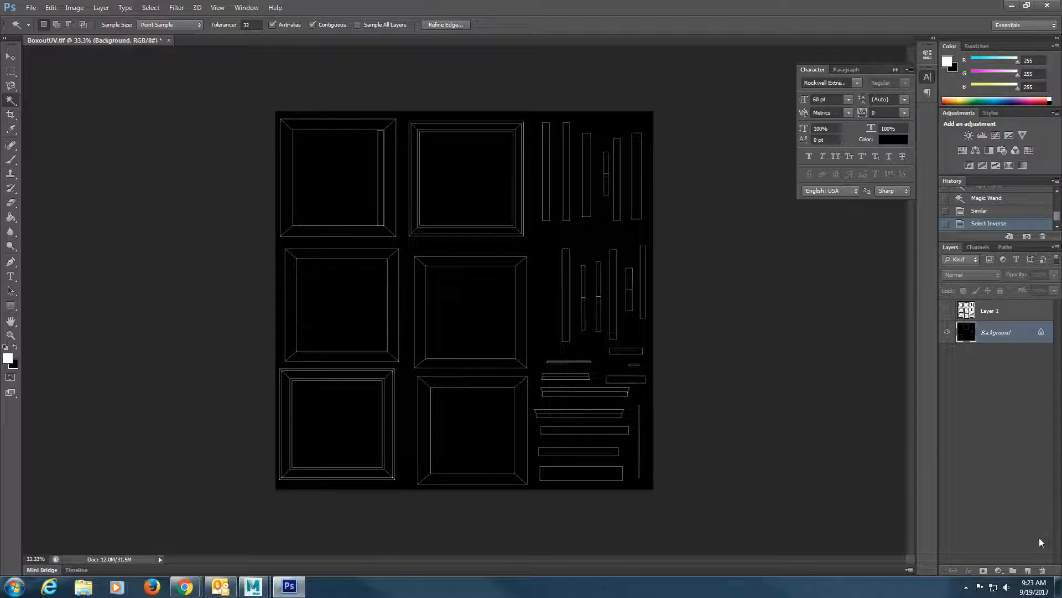
Paste the copied UV outlines into a new layer above the Background and delete Layer 1.
left_click(1028, 570)
key("ctrl+v")
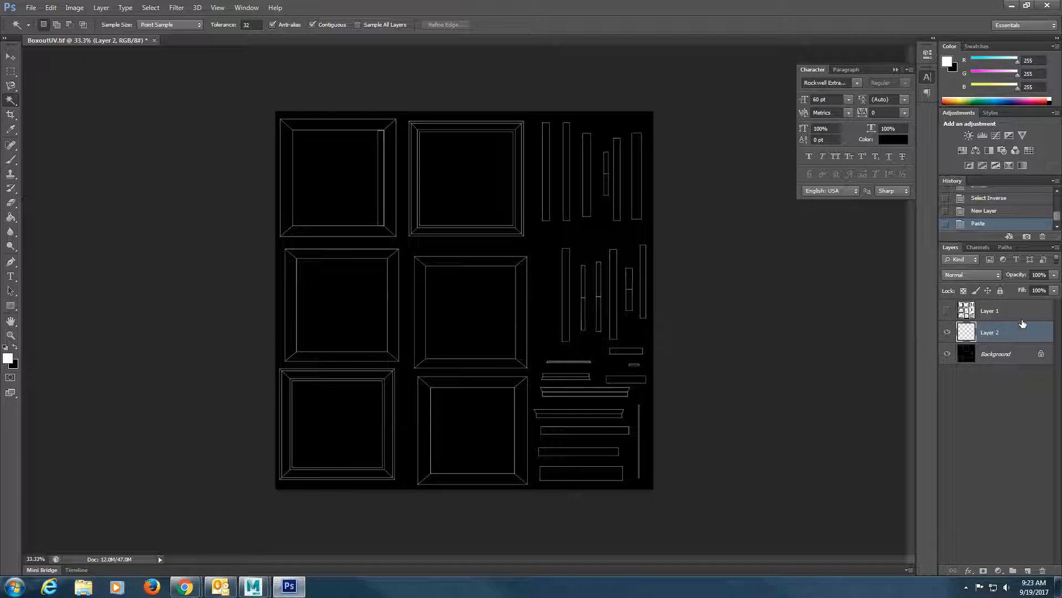
left_click_drag(1024, 318, 1038, 571)
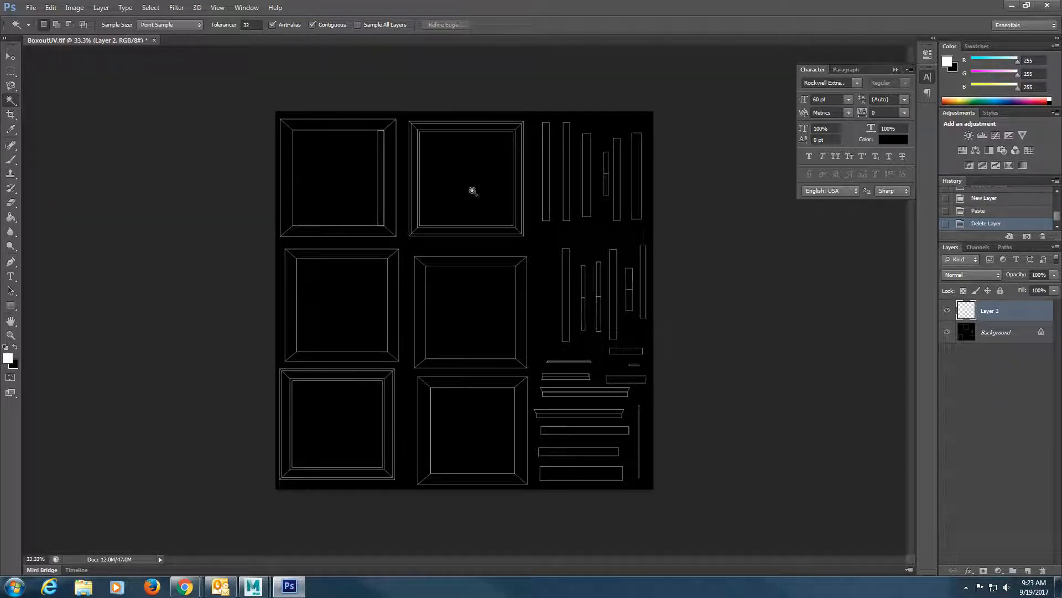
On Layer 2, select the empty area around the UV shells, extend it with Similar, and invert the selection.
left_click(552, 236)
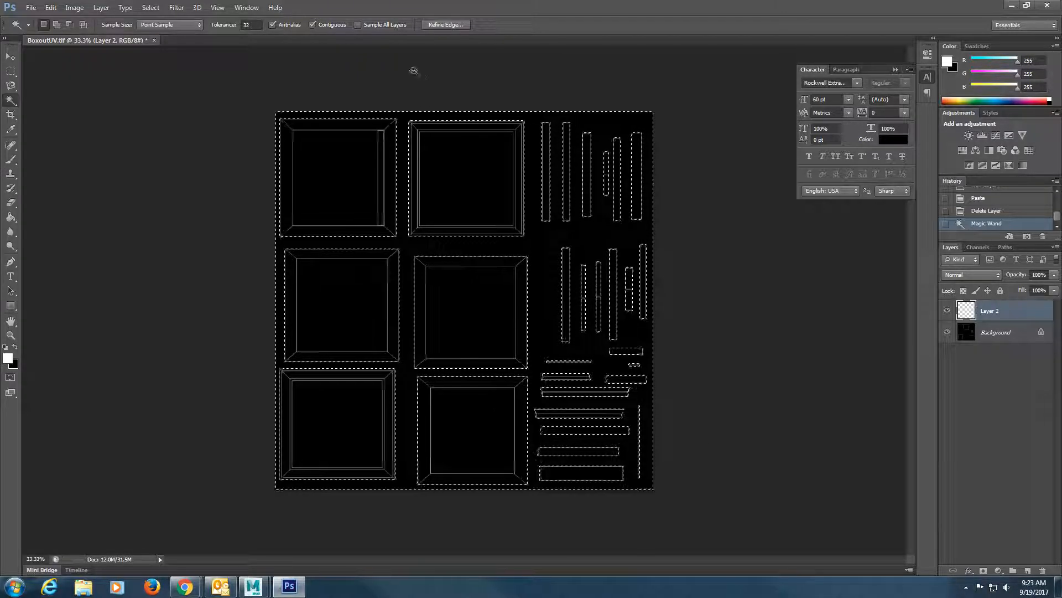
left_click(151, 8)
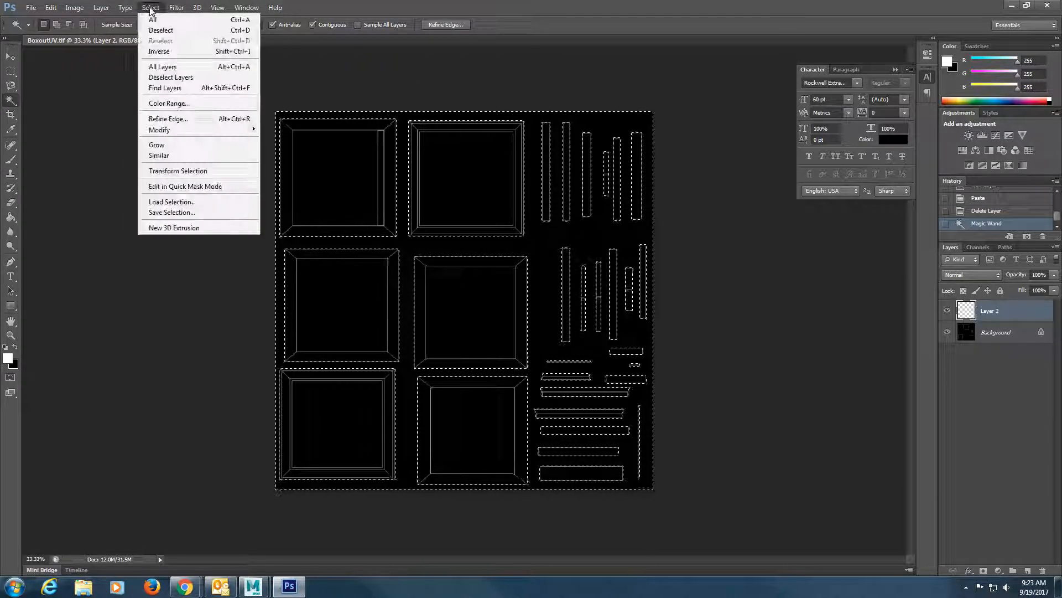
left_click(166, 157)
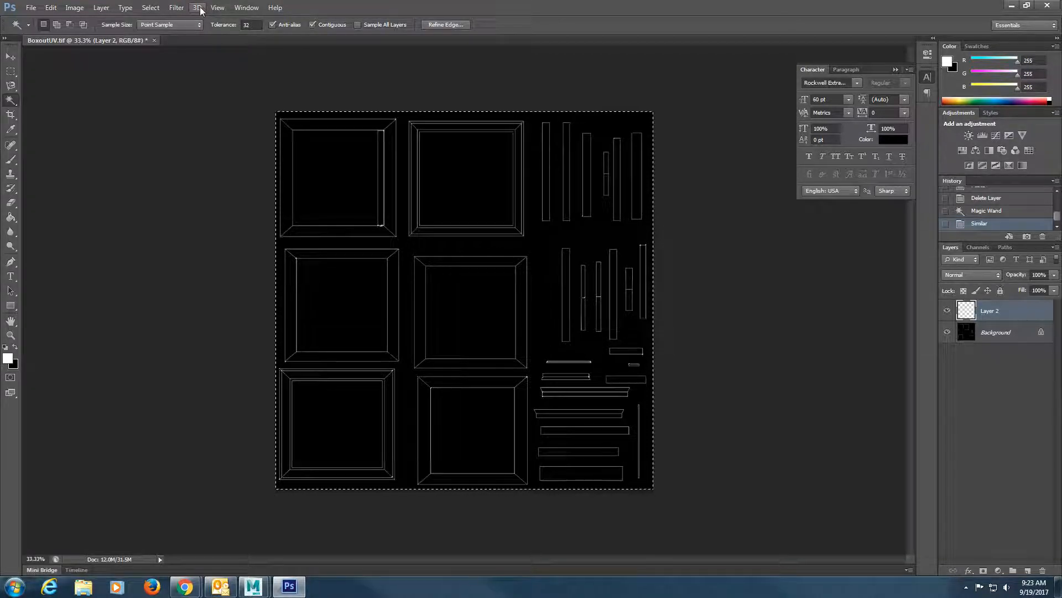
left_click(180, 7)
left_click(150, 7)
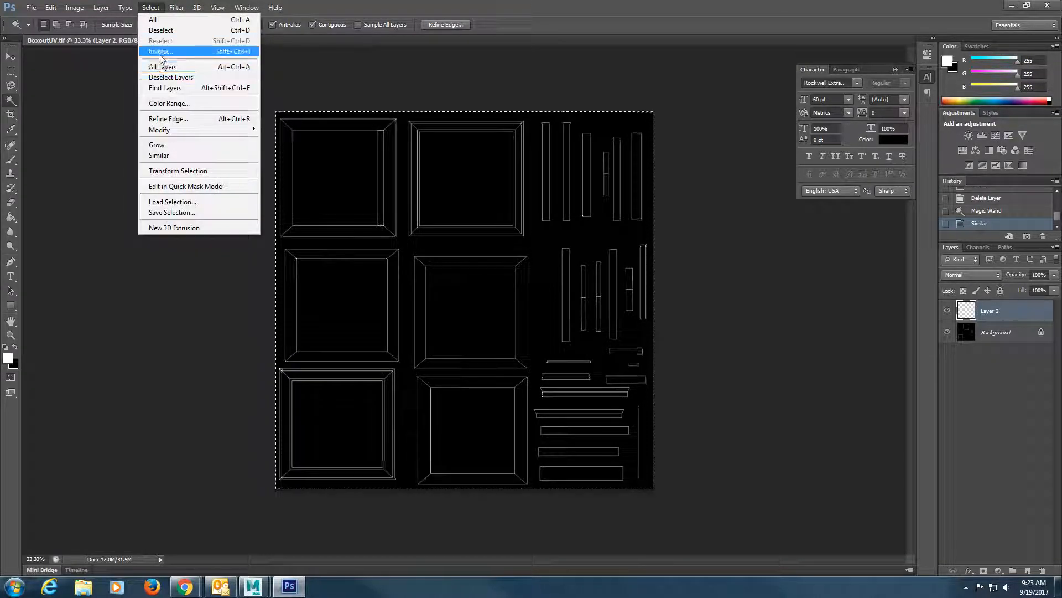
left_click(160, 53)
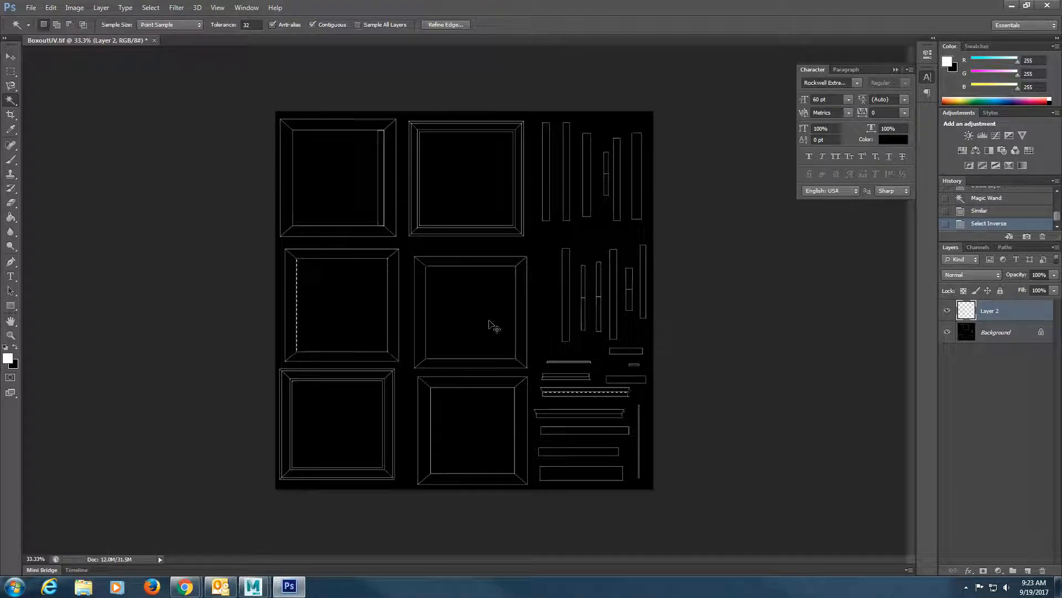
Paste the copied outlines into another new layer and delete Layer 2.
key("ctrl+shift+alt+n")
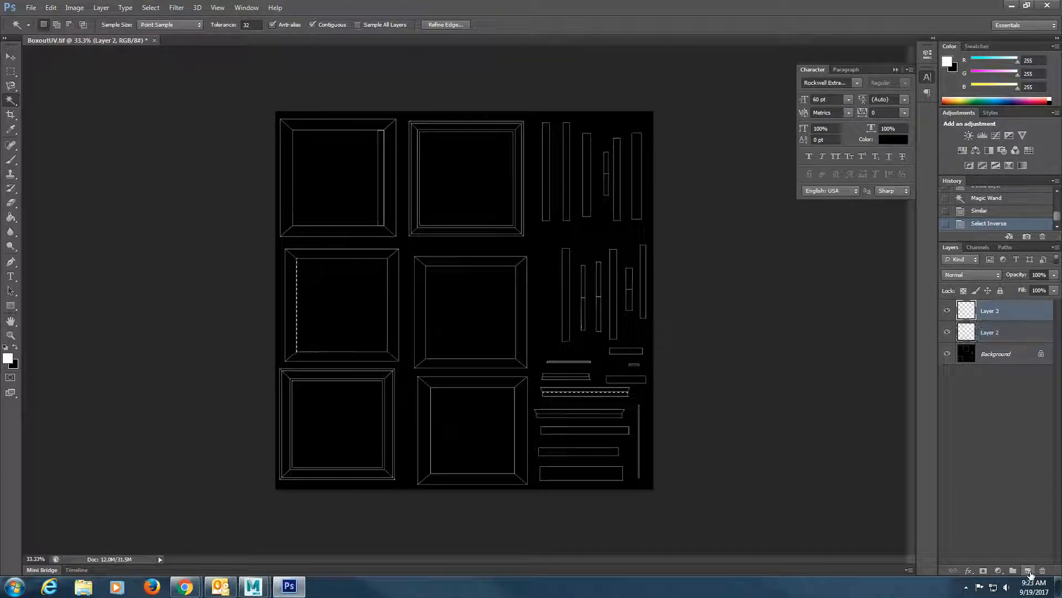
key("ctrl+v")
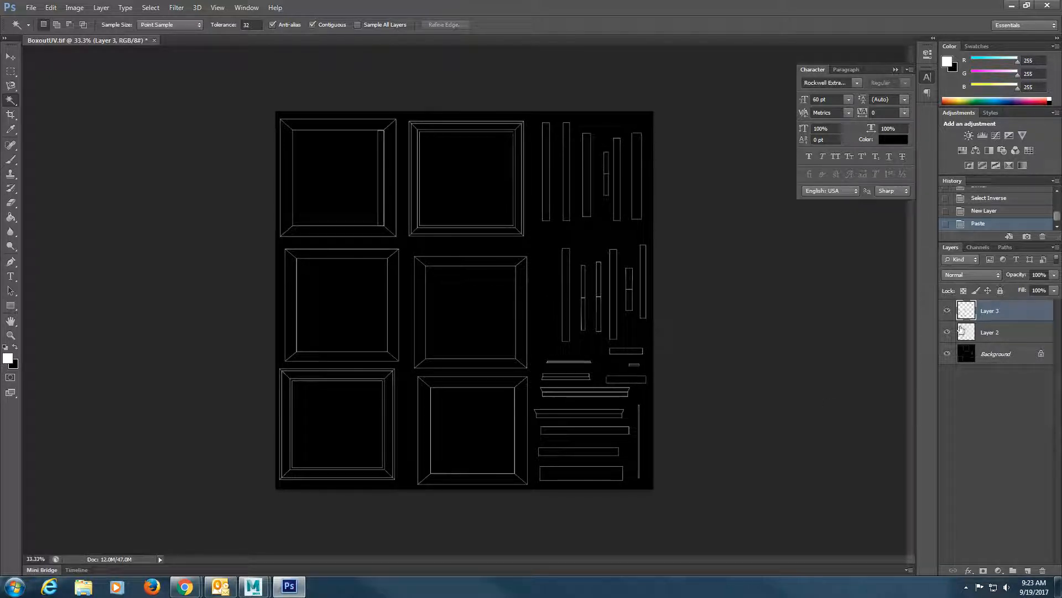
left_click(951, 333)
left_click_drag(968, 334, 1041, 571)
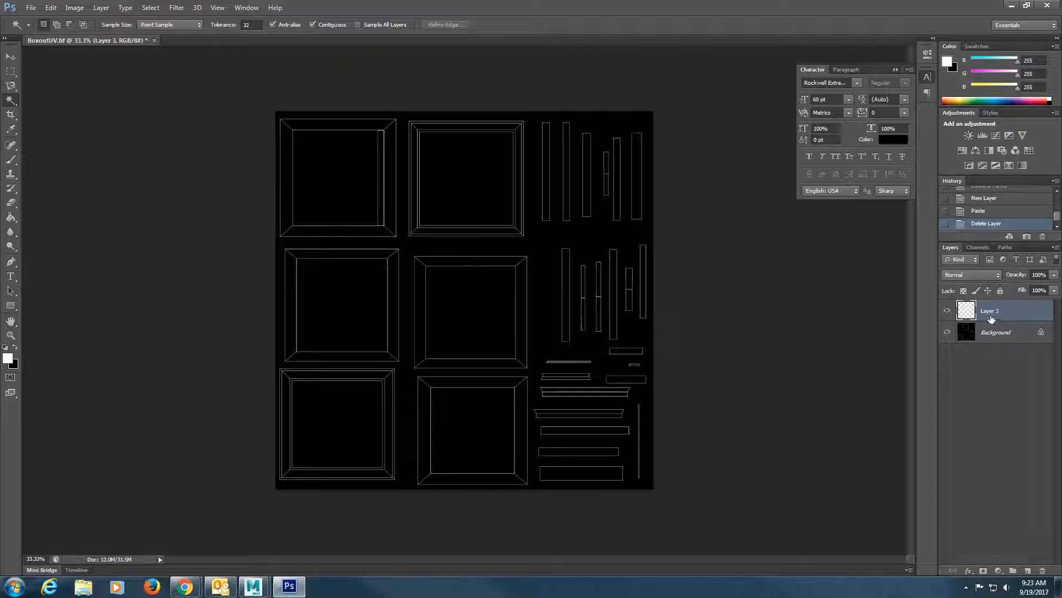
Rename the remaining UV outline layer as Outline.
double_click(991, 311)
type("tline")
key("Return")
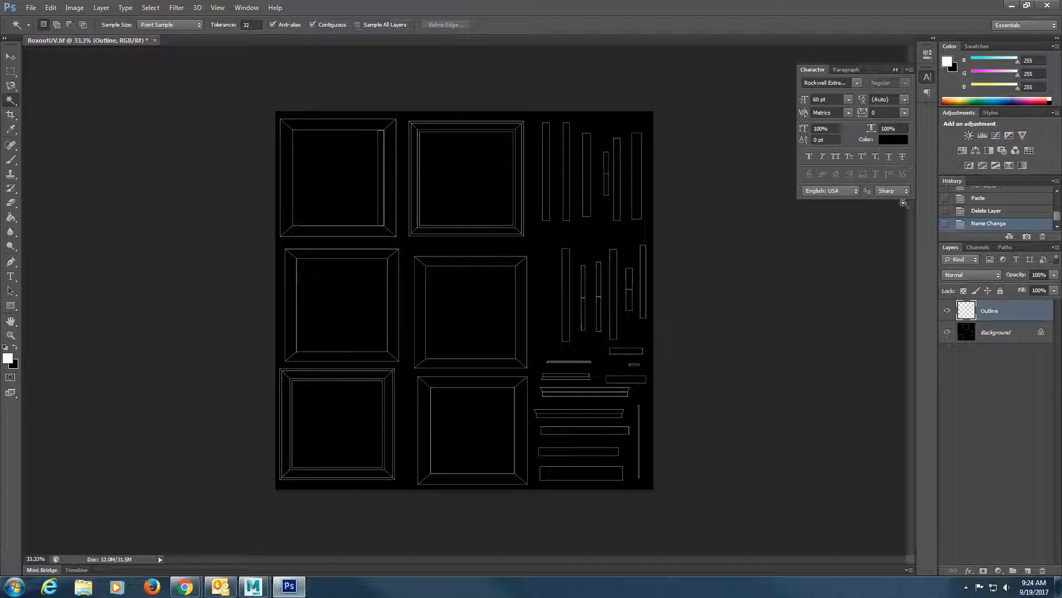
Add two empty layers between the Background and Outline layers.
left_click(1005, 333)
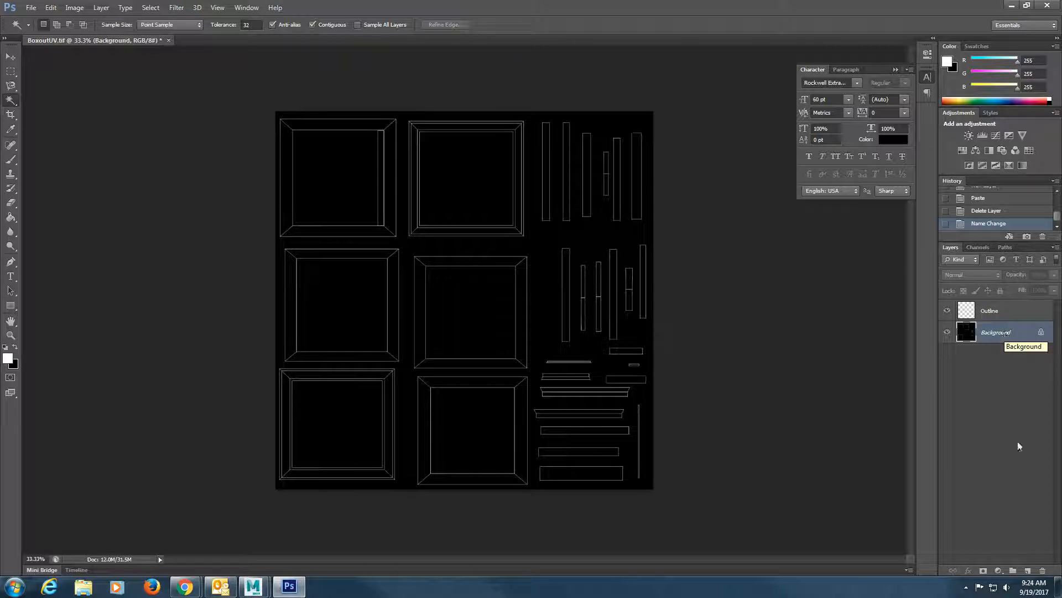
left_click(1027, 570)
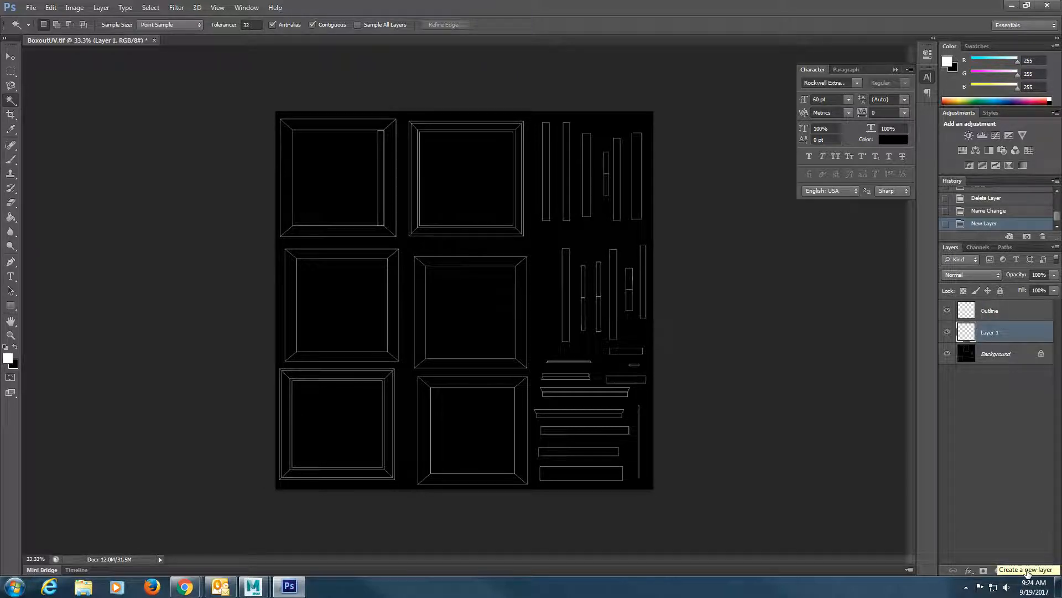
left_click(1026, 572)
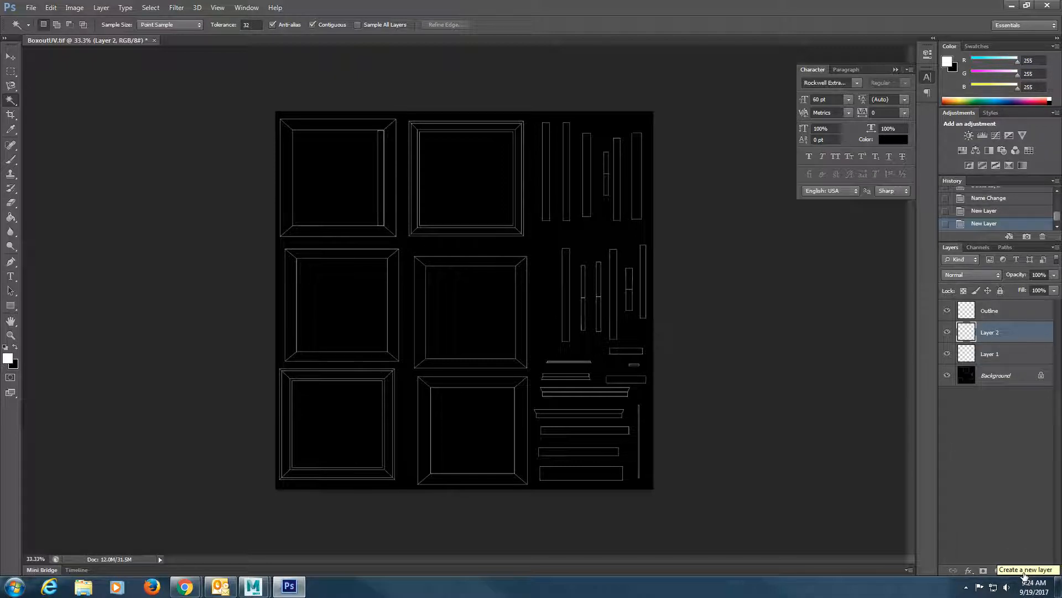
Name the lower of the two empty layers Color and the upper one Bump Map.
double_click(991, 354)
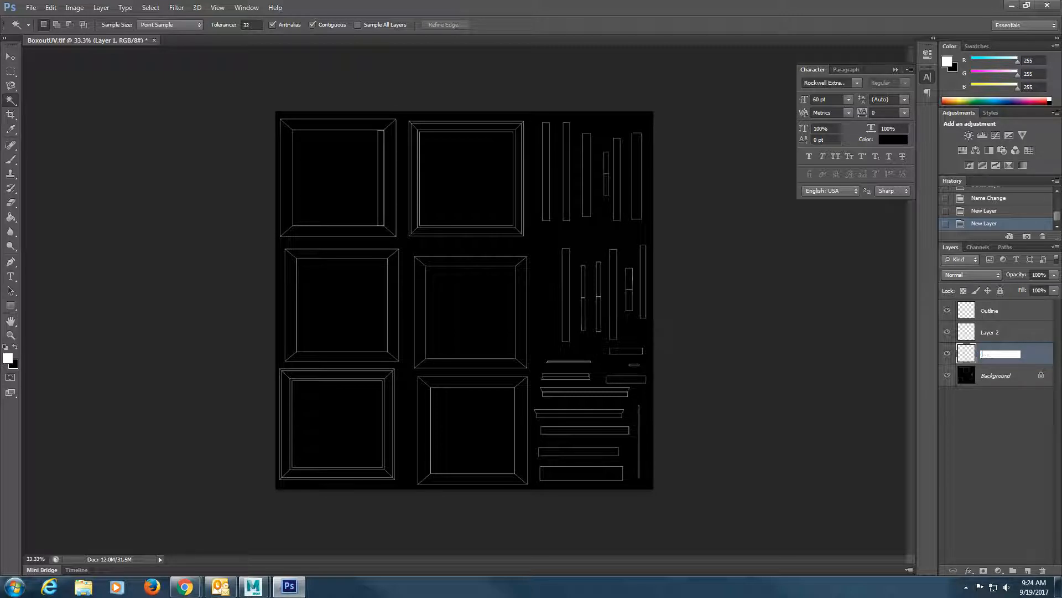
key("Return")
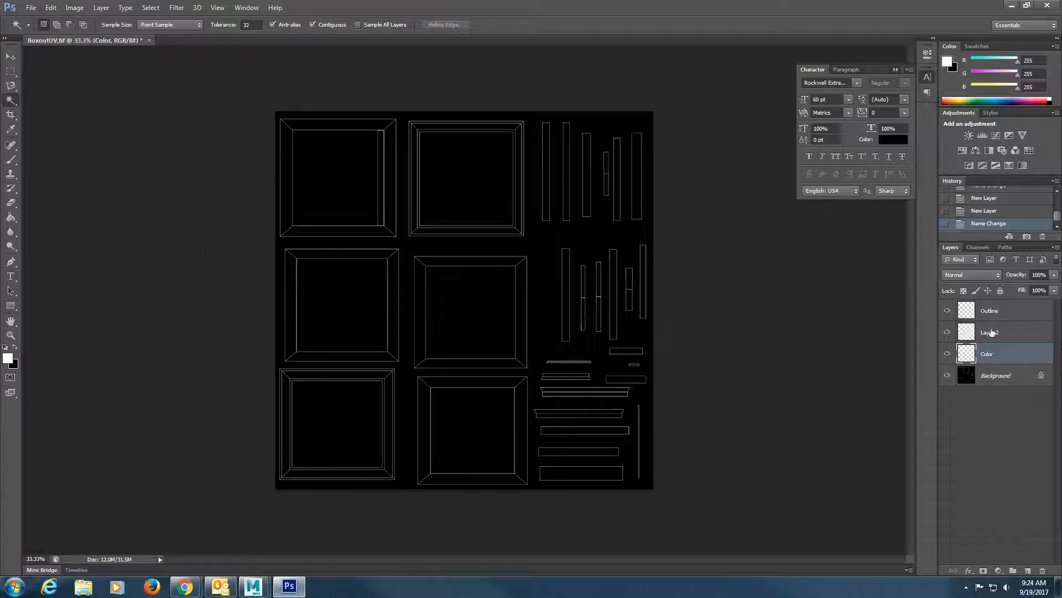
double_click(990, 332)
type("Bump Map")
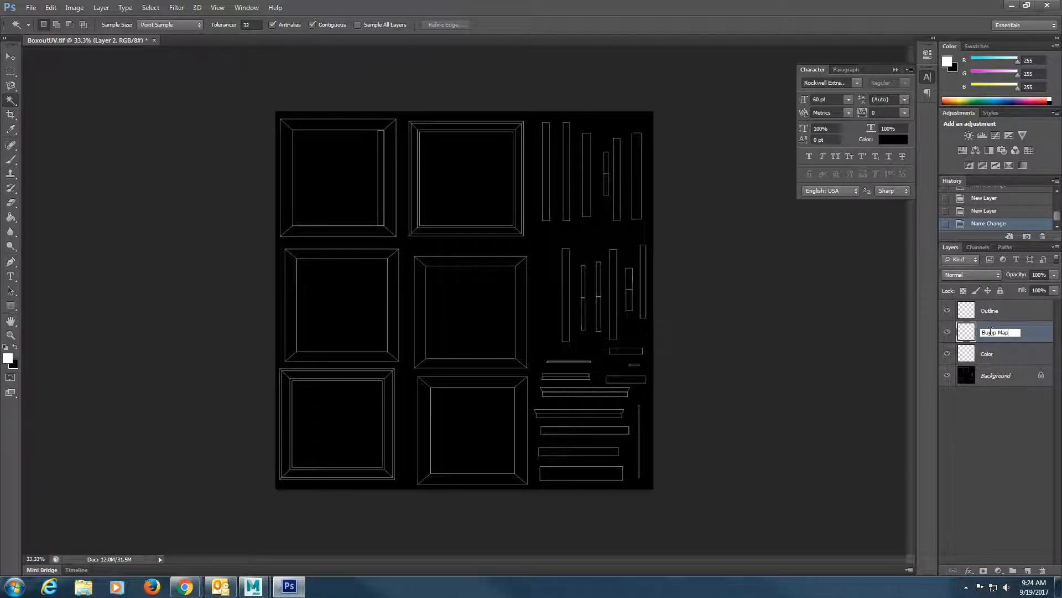
key("Return")
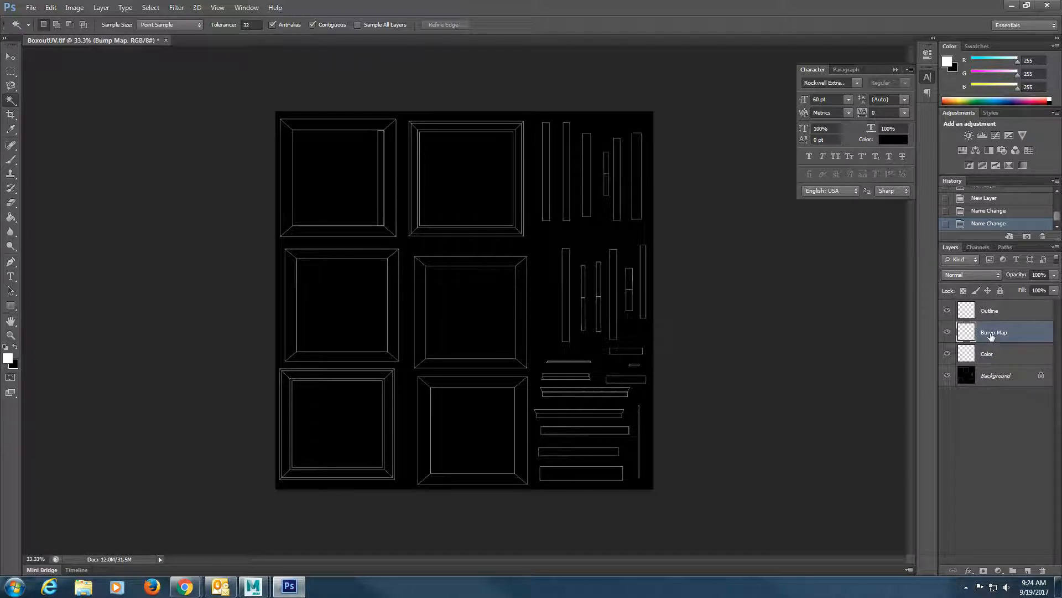
Make the Color layer active and open the WoodCrate image from the Cargo Box project's sourceimages folder.
left_click(988, 354)
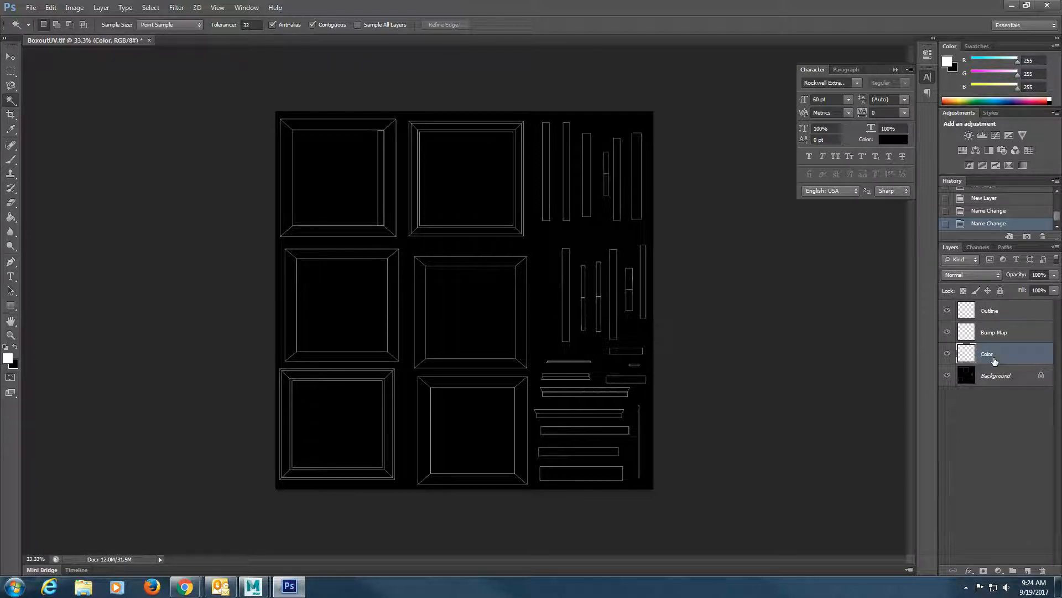
left_click(35, 9)
left_click(43, 31)
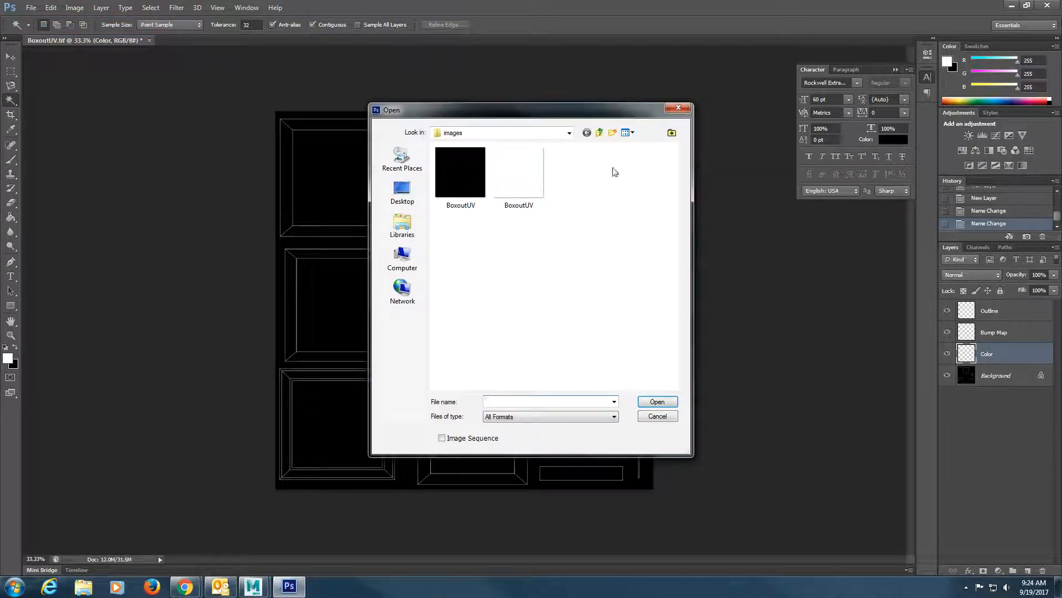
left_click(601, 134)
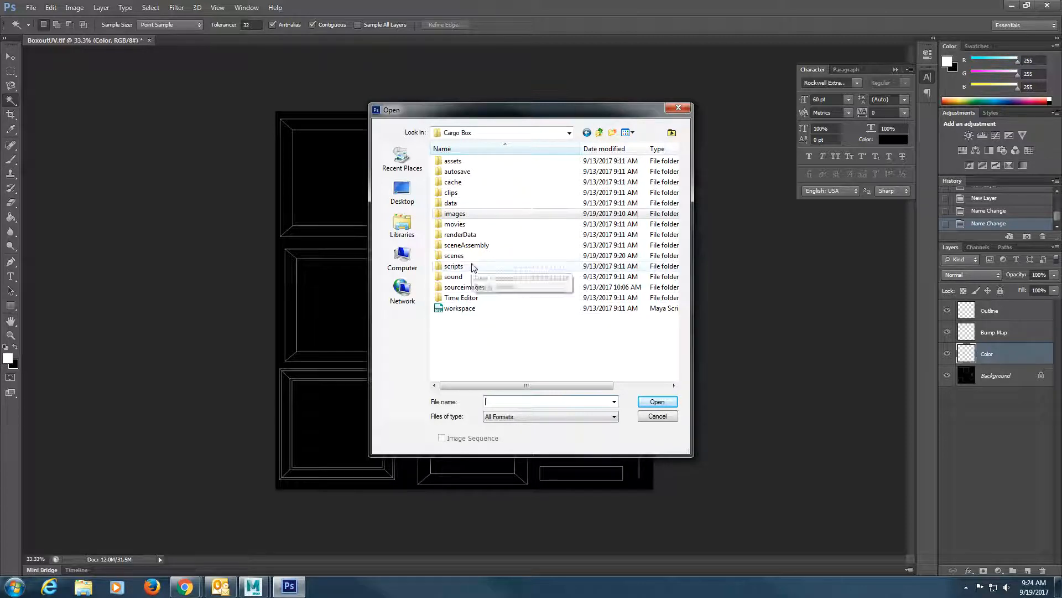
double_click(481, 287)
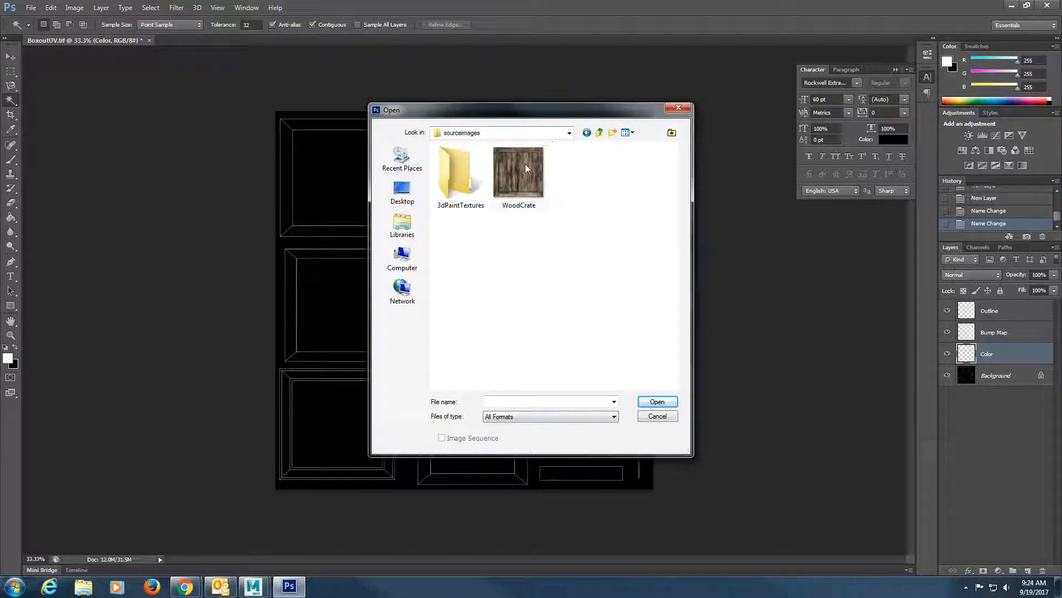
mouse_move(195, 594)
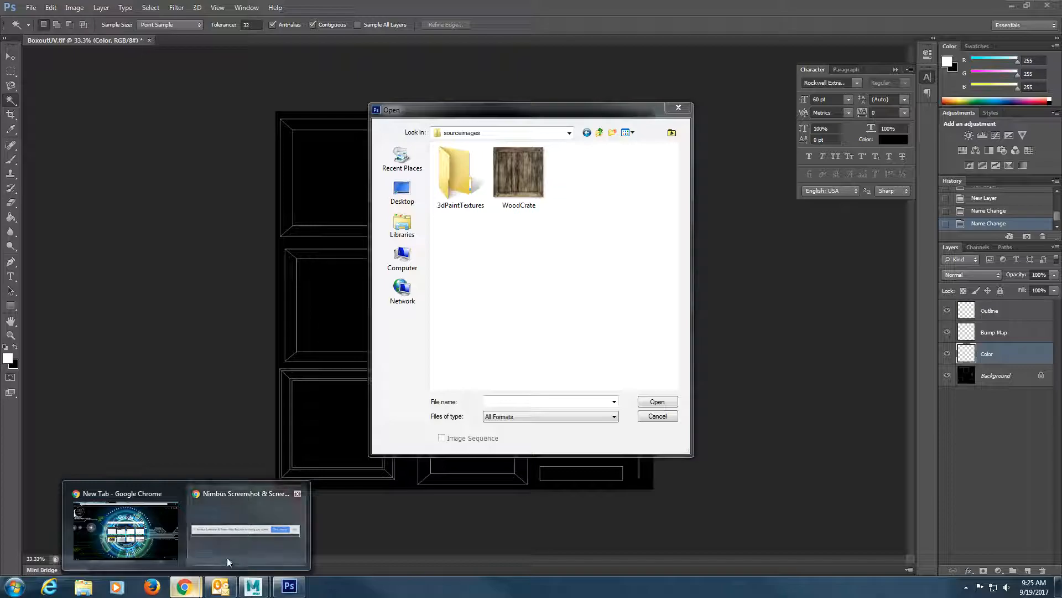
mouse_move(227, 557)
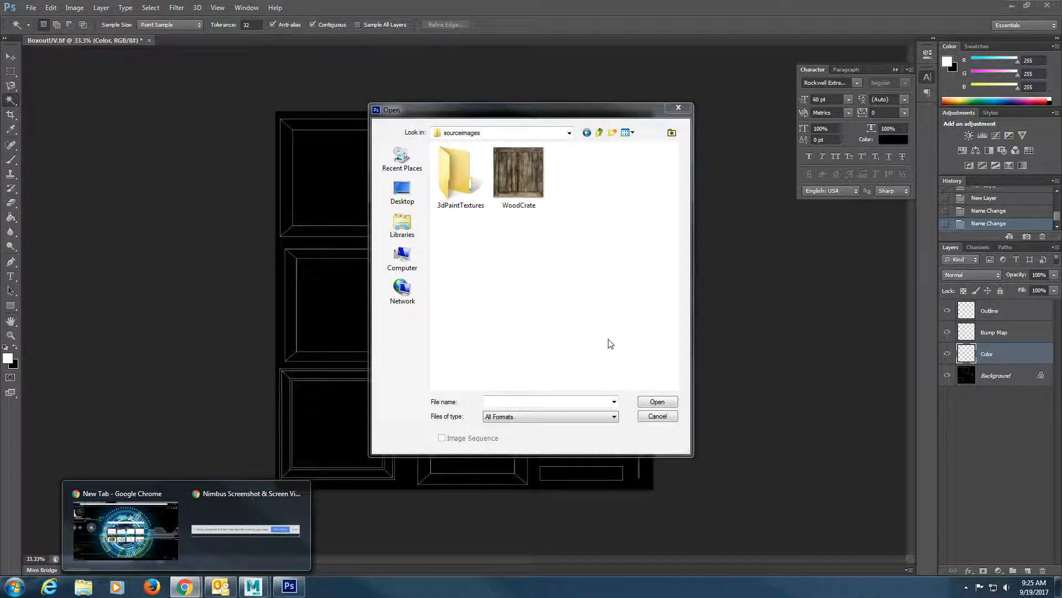
left_click(524, 179)
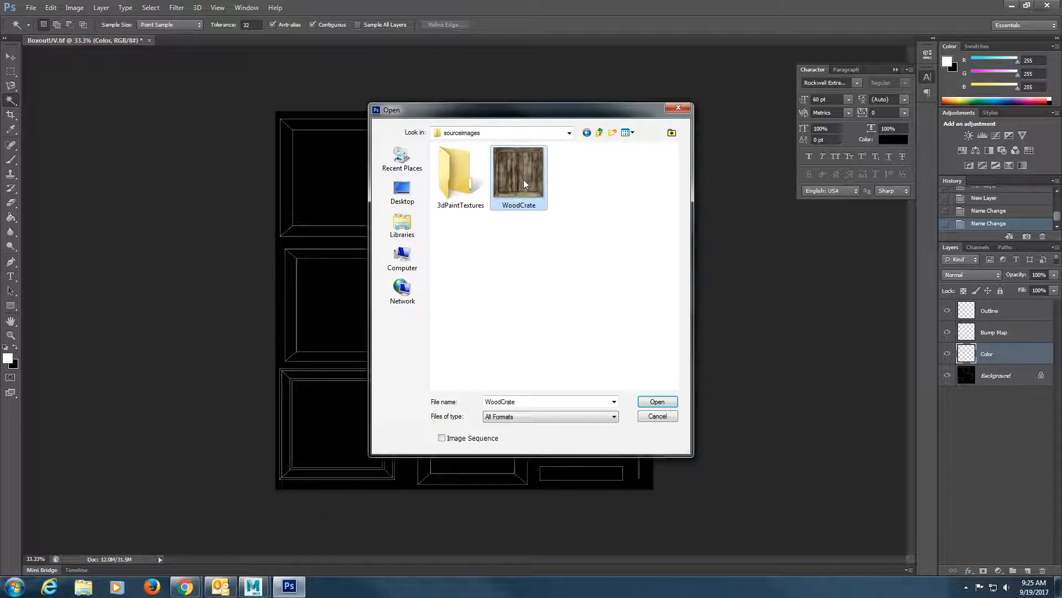
left_click(655, 403)
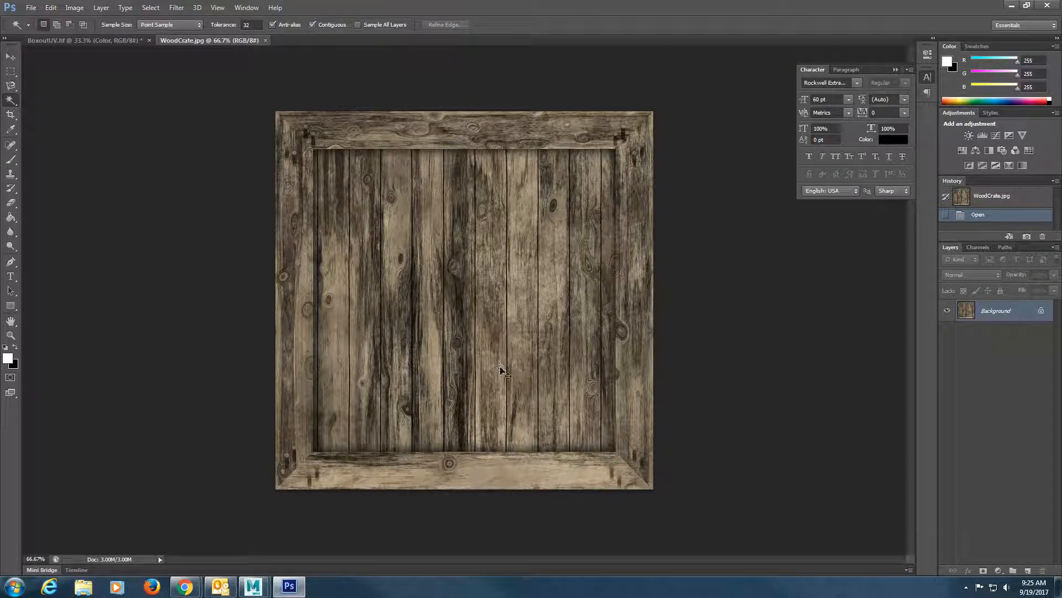
Copy the entire WoodCrate image and paste it into the Color layer of BoxoutUV.tif.
key("ctrl+a")
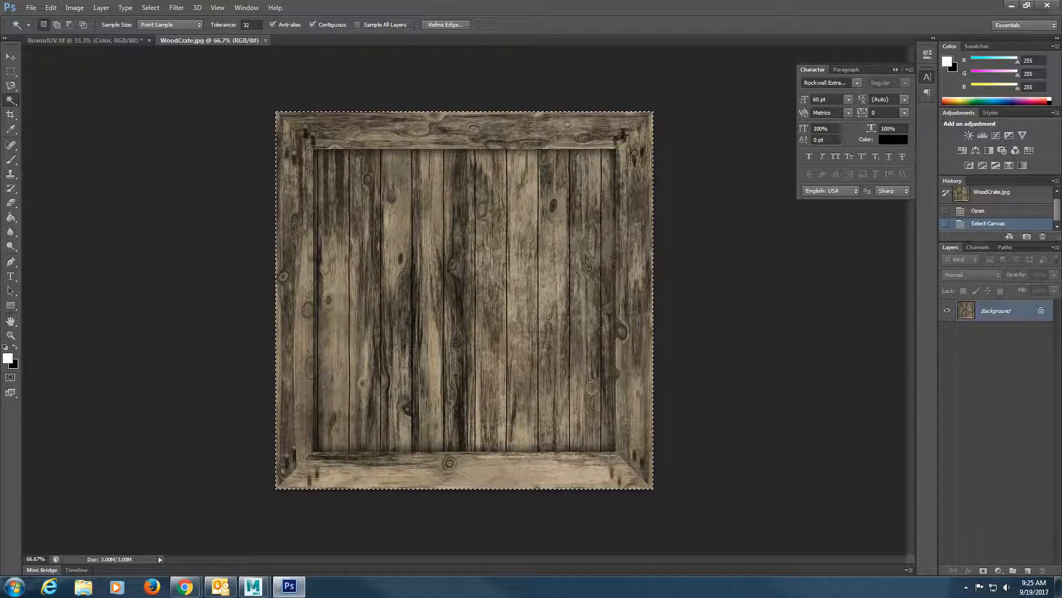
left_click(111, 40)
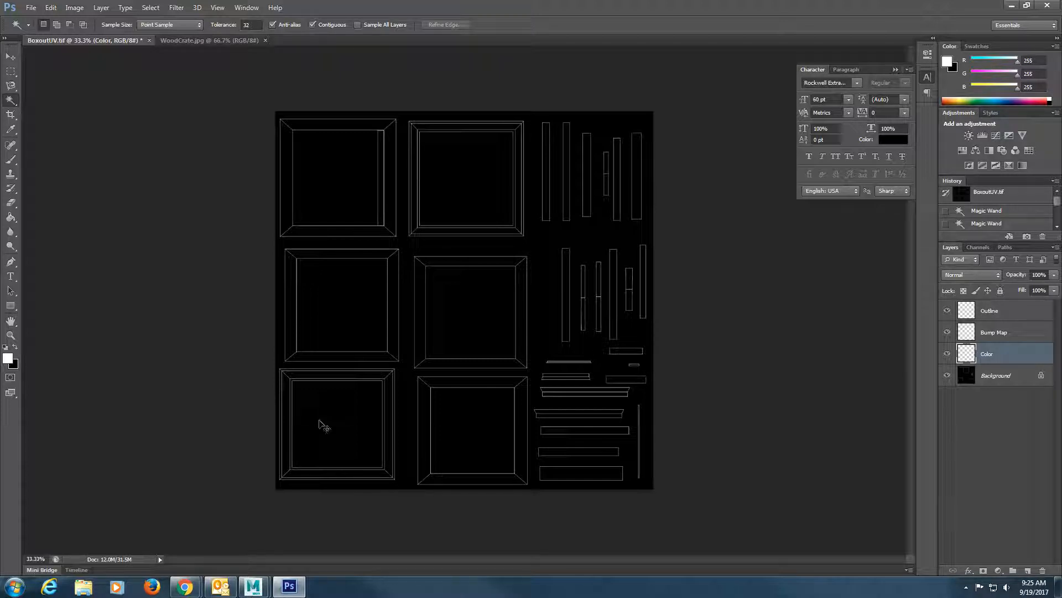
key("ctrl+v")
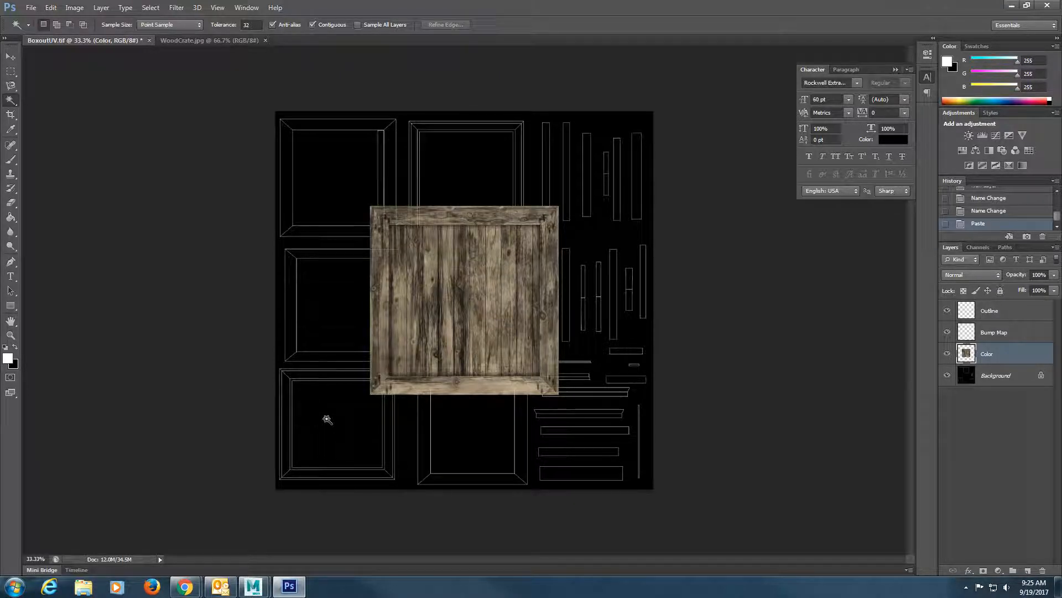
Move the pasted crate texture onto the upper-left UV square and scale it down to roughly that square's size.
key("v")
left_click_drag(480, 354, 383, 264)
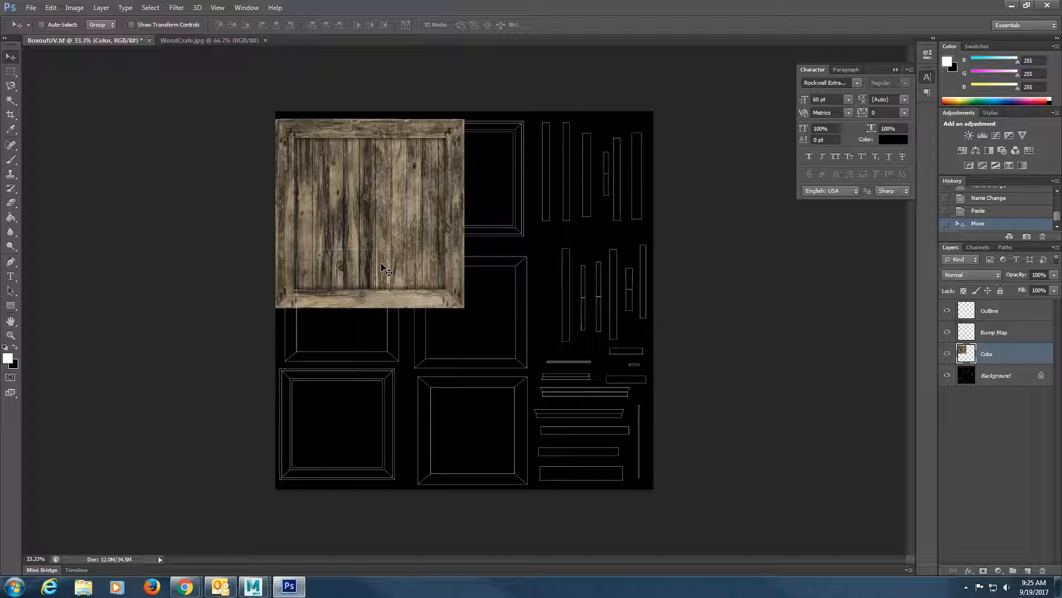
key("ctrl+t")
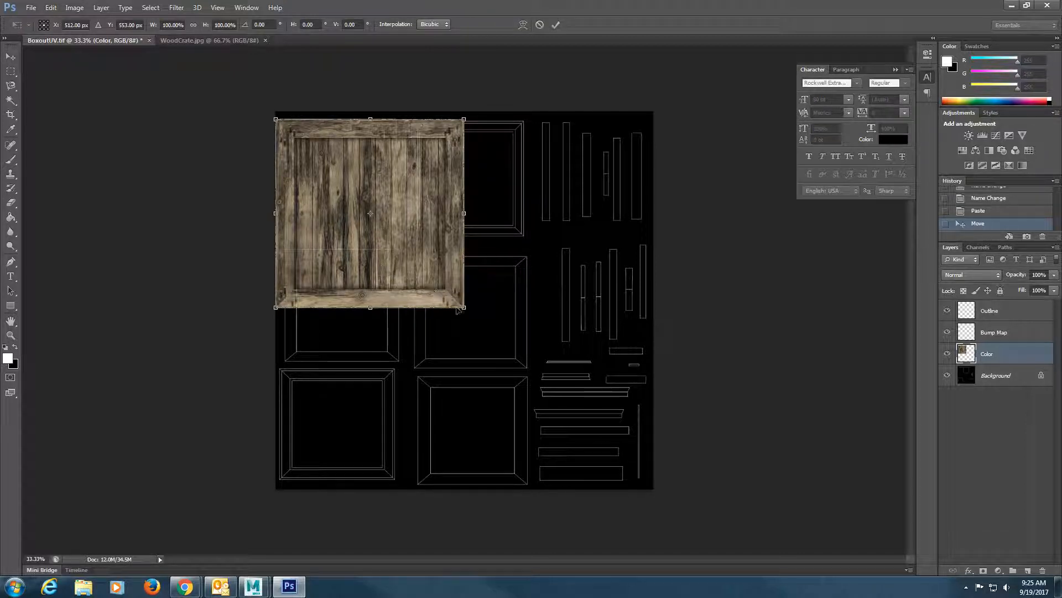
left_click_drag(468, 310, 395, 239)
key("Right")
key("Right")
key("Right")
key("Up")
key("Up")
key("Up")
key("Return")
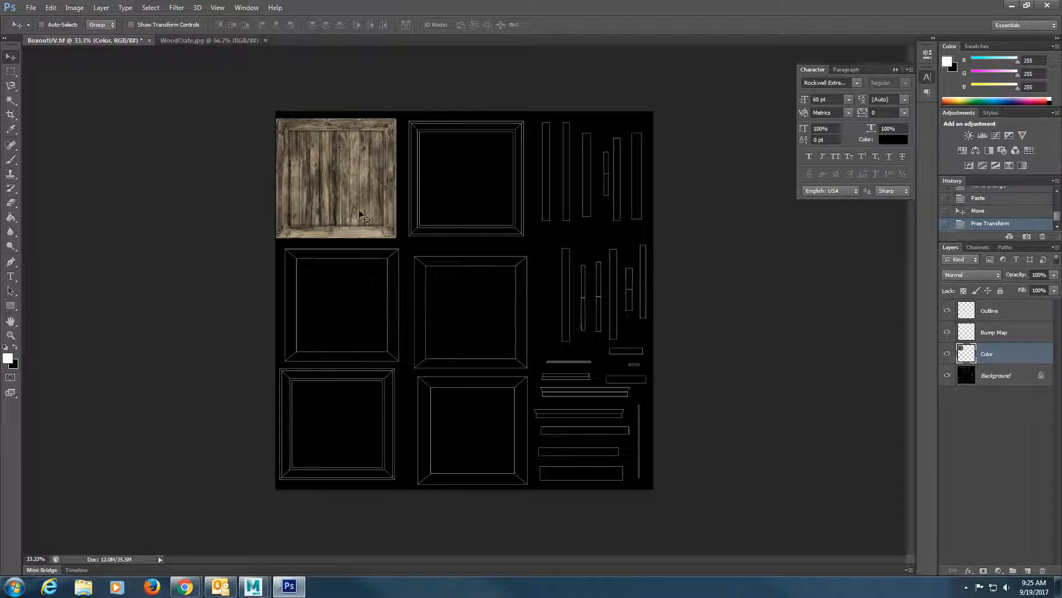
Nudge the crate texture into line with the upper-left UV square and narrow it slightly to fit.
key("shift+Right")
key("shift+Right")
key("shift+Right")
key("Left")
key("Left")
key("Left")
key("Left")
key("Left")
key("Left")
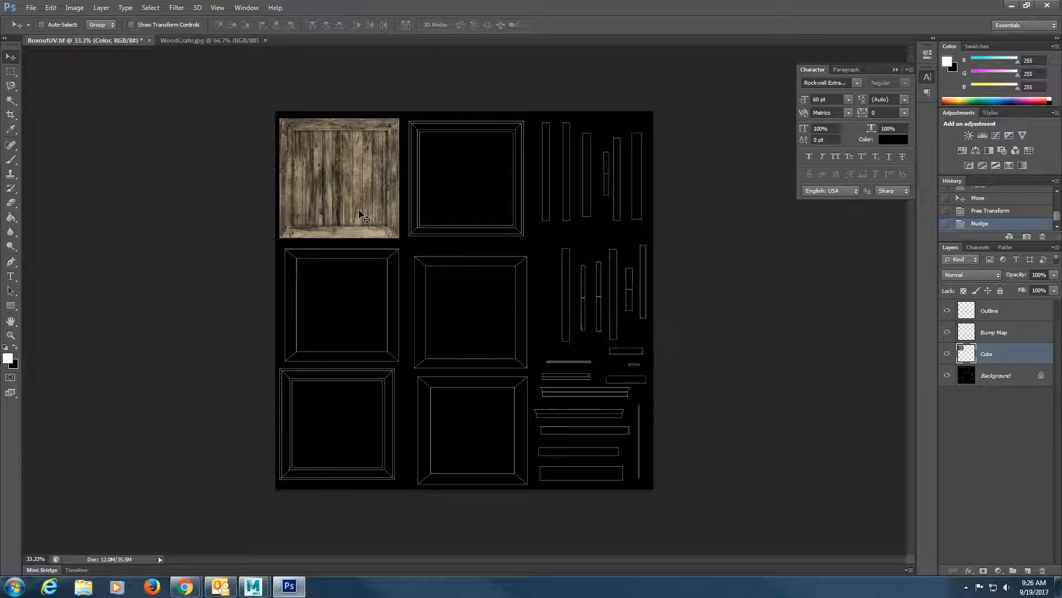
key("ctrl+t")
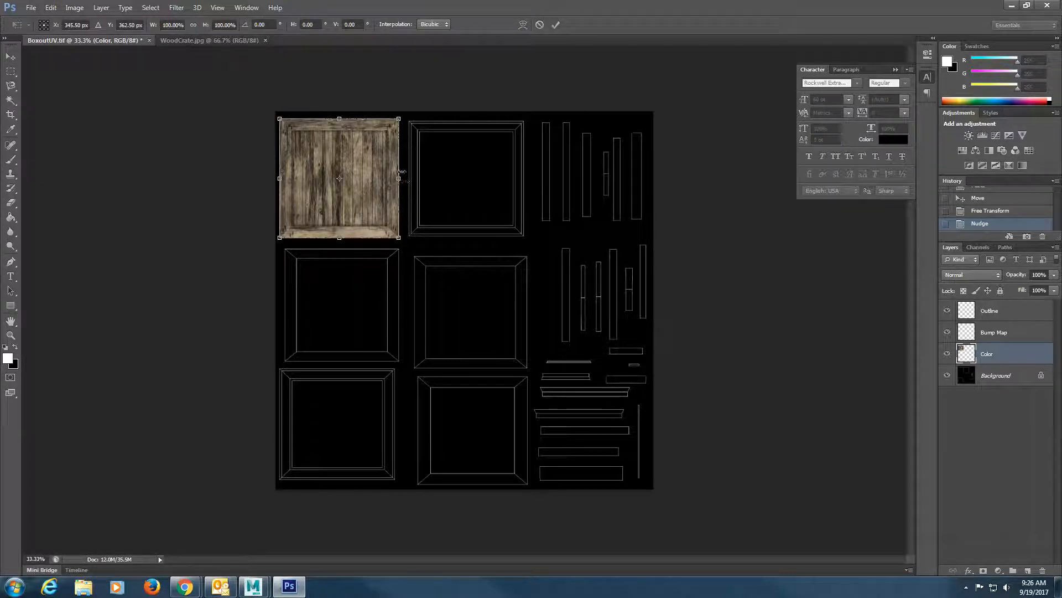
left_click_drag(399, 179, 398, 182)
key("Return")
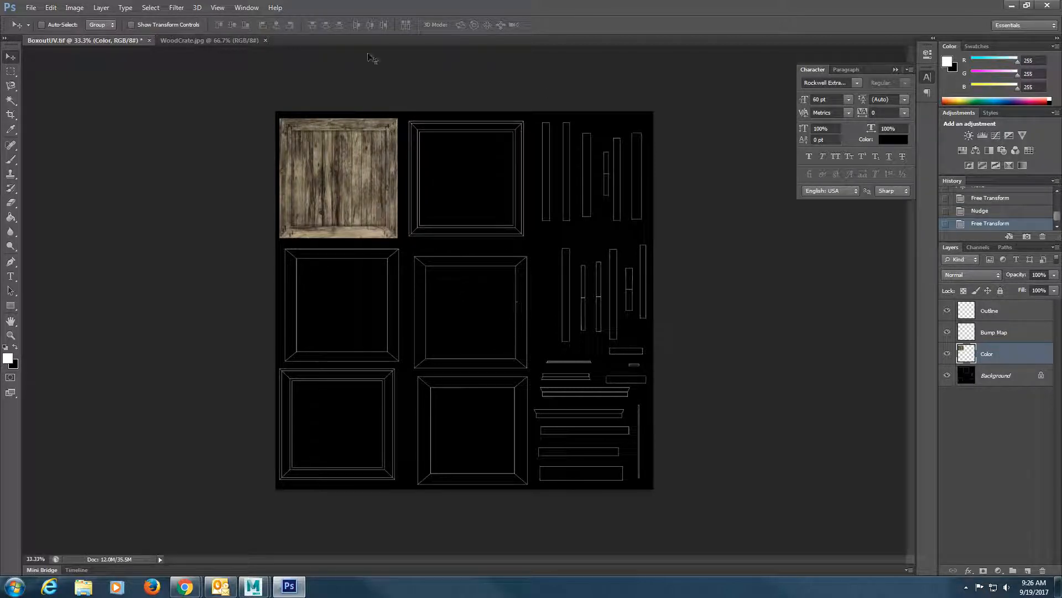
Duplicate the crate texture onto the middle-left UV square and resize the copy to cover that square's outline.
left_click_drag(328, 158, 333, 286)
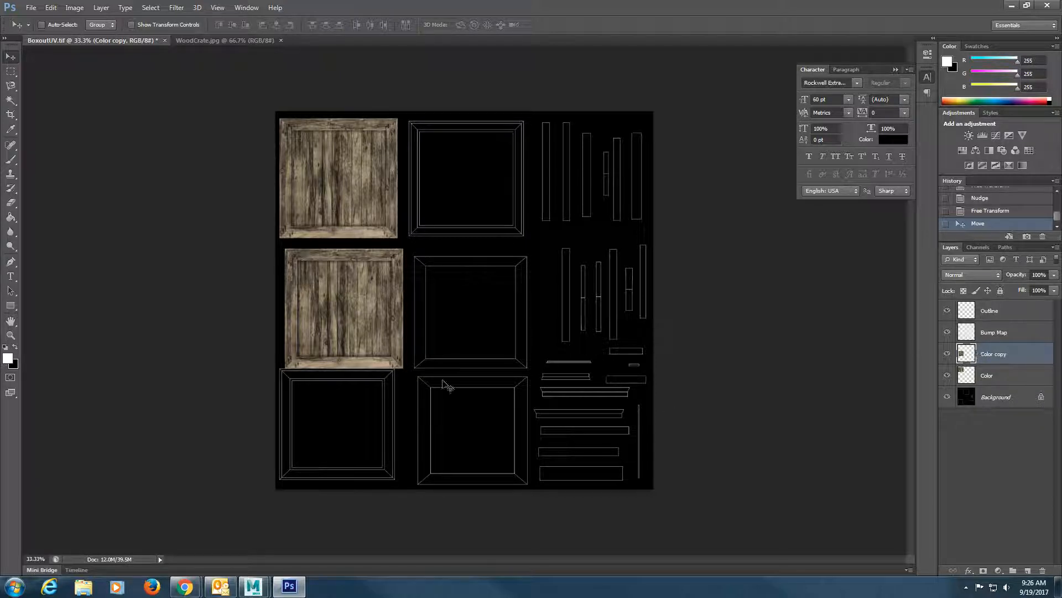
key("ctrl+t")
left_click_drag(402, 371, 396, 365)
left_click_drag(398, 306, 398, 305)
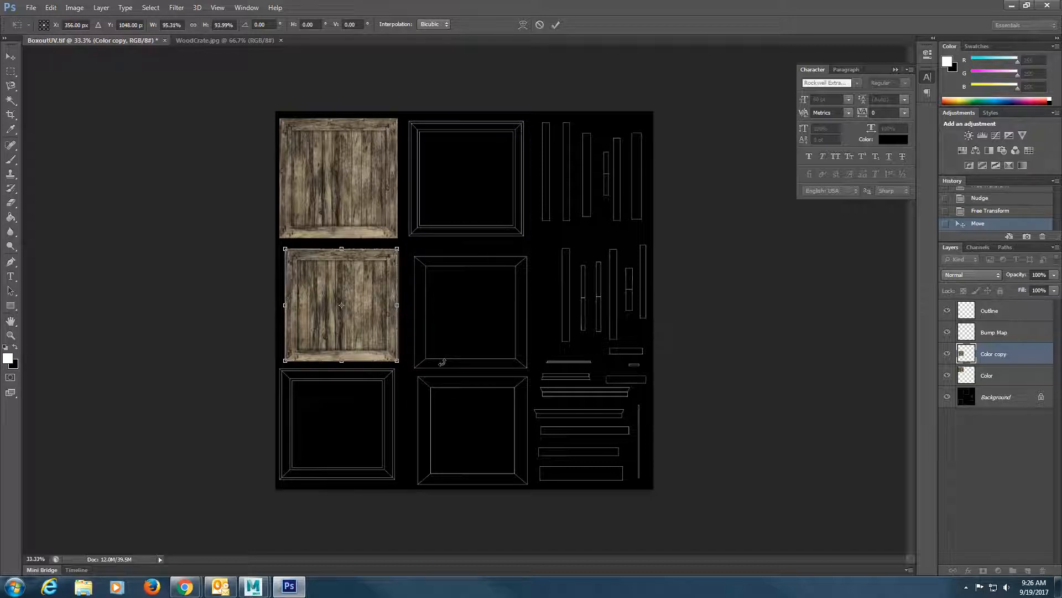
left_click_drag(398, 305, 402, 305)
key("Return")
key("Left")
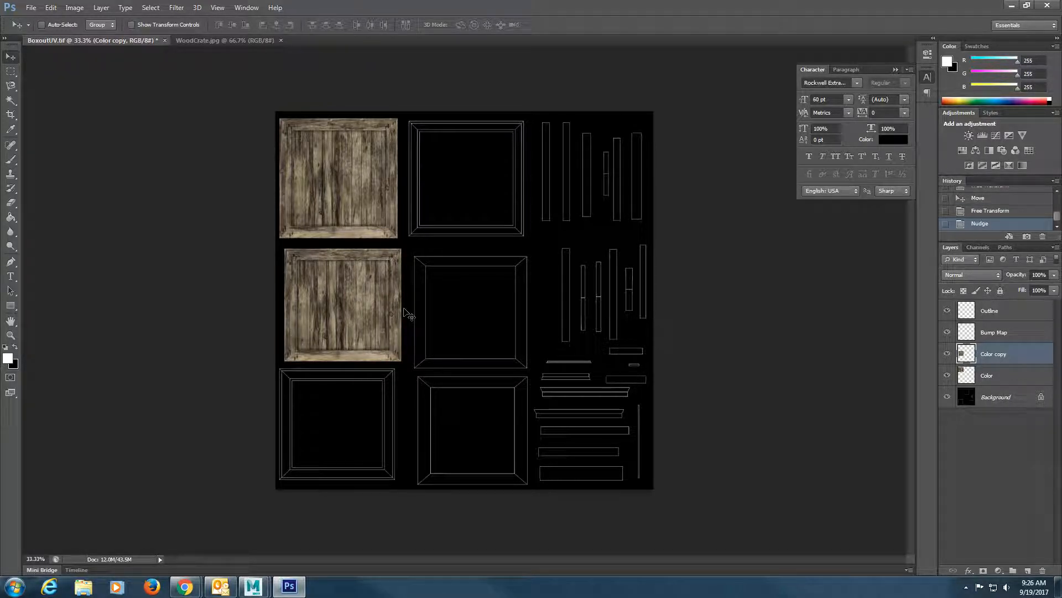
Duplicate the middle-left crate texture onto the lower-right UV square and resize the copy to fit.
left_click_drag(365, 328, 497, 448)
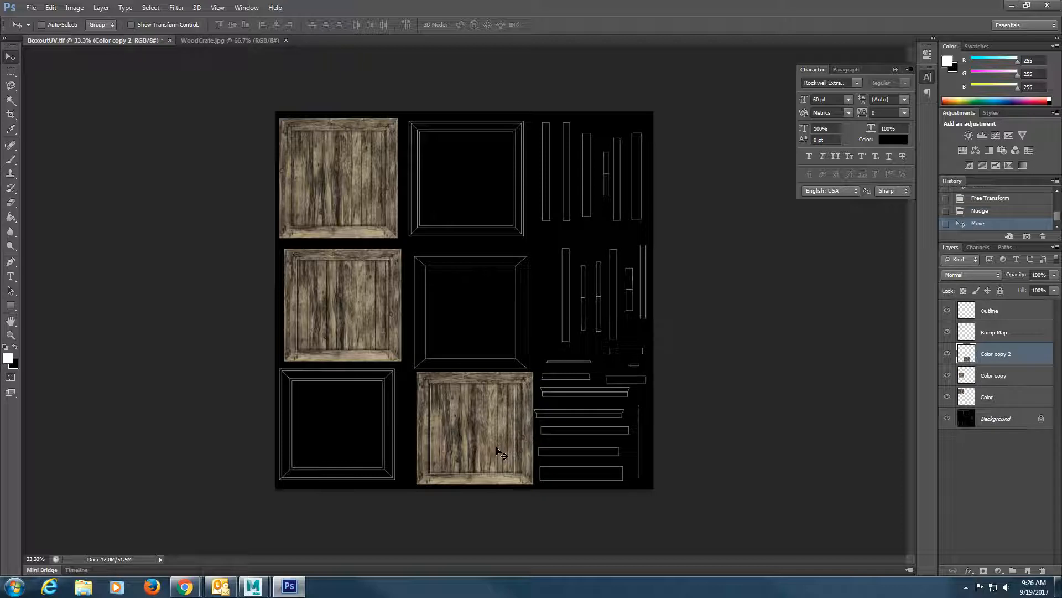
key("ctrl+t")
mouse_move(477, 367)
left_mouse_down()
mouse_move(477, 386)
mouse_move(481, 371)
left_mouse_up()
mouse_move(532, 430)
left_mouse_down()
mouse_move(517, 429)
mouse_move(527, 428)
left_mouse_up()
key("Return")
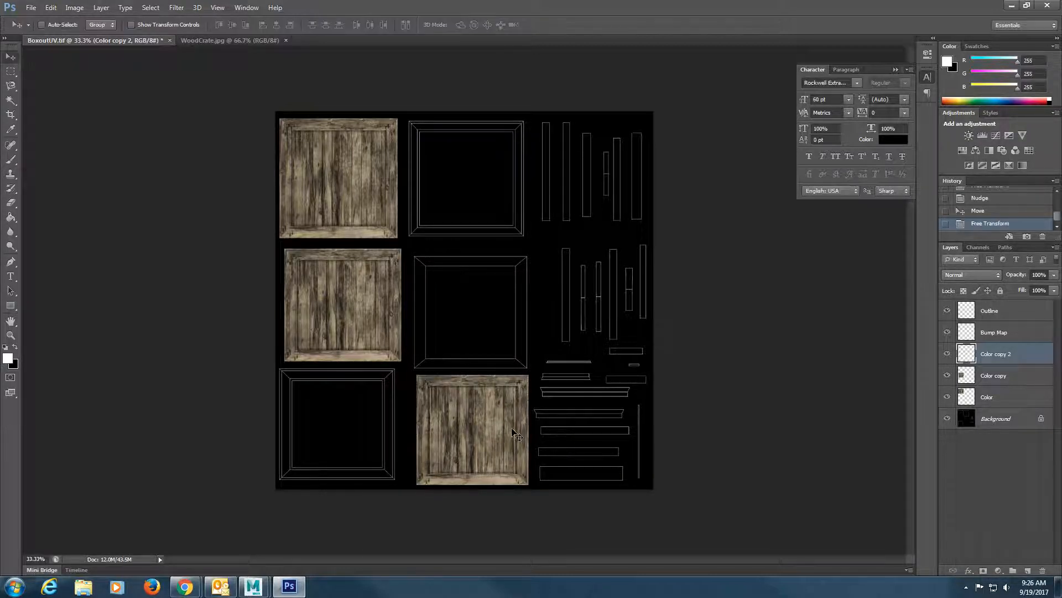
Duplicate the lower-right crate texture onto the middle-right UV square, then align and slightly enlarge it to fit.
left_click_drag(500, 446, 495, 323)
key("shift+Left")
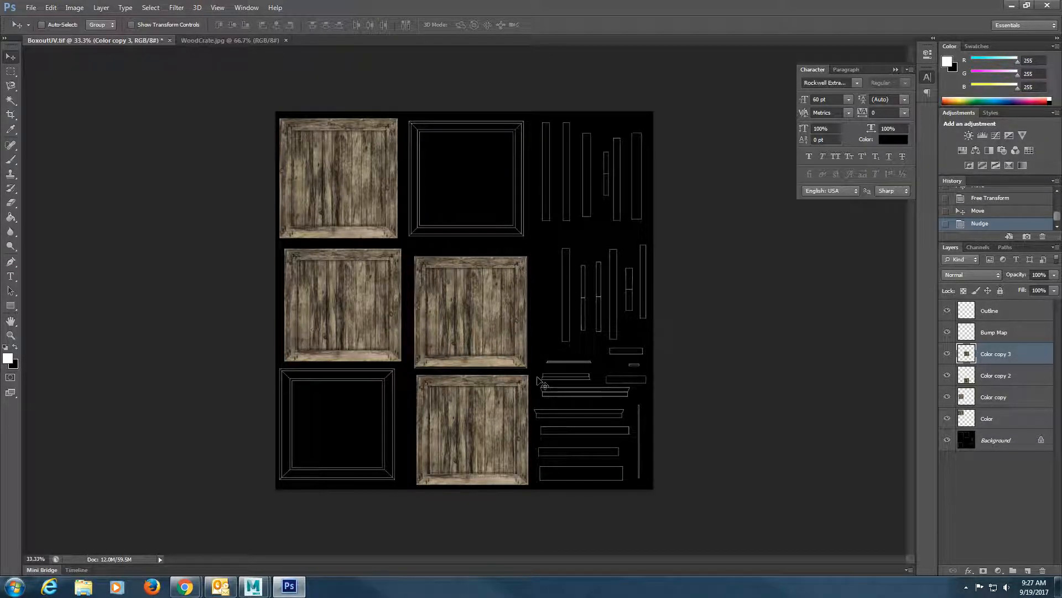
key("ctrl+t")
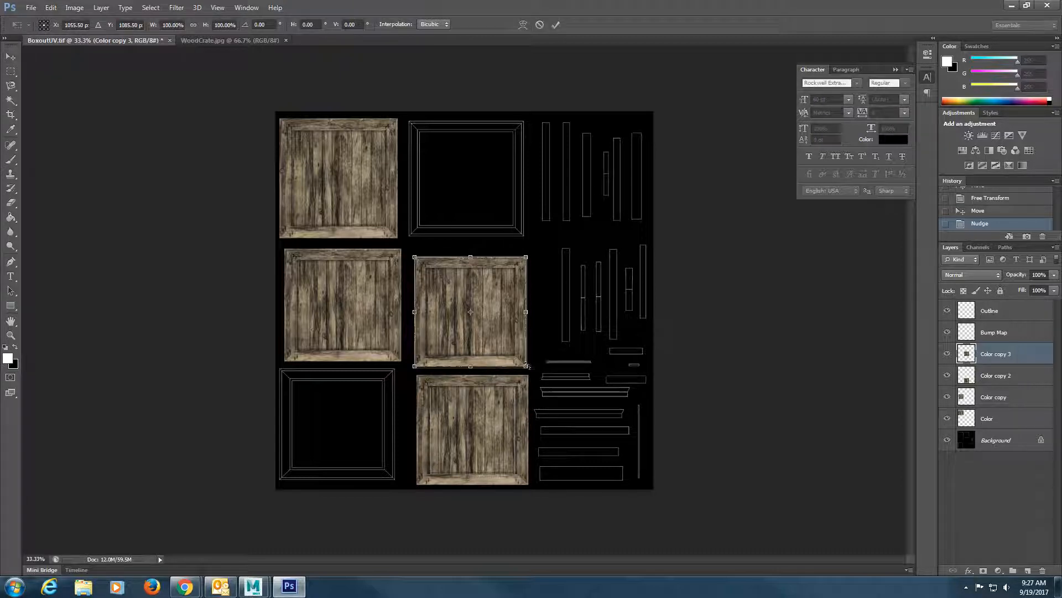
left_click_drag(526, 366, 528, 369)
key("Return")
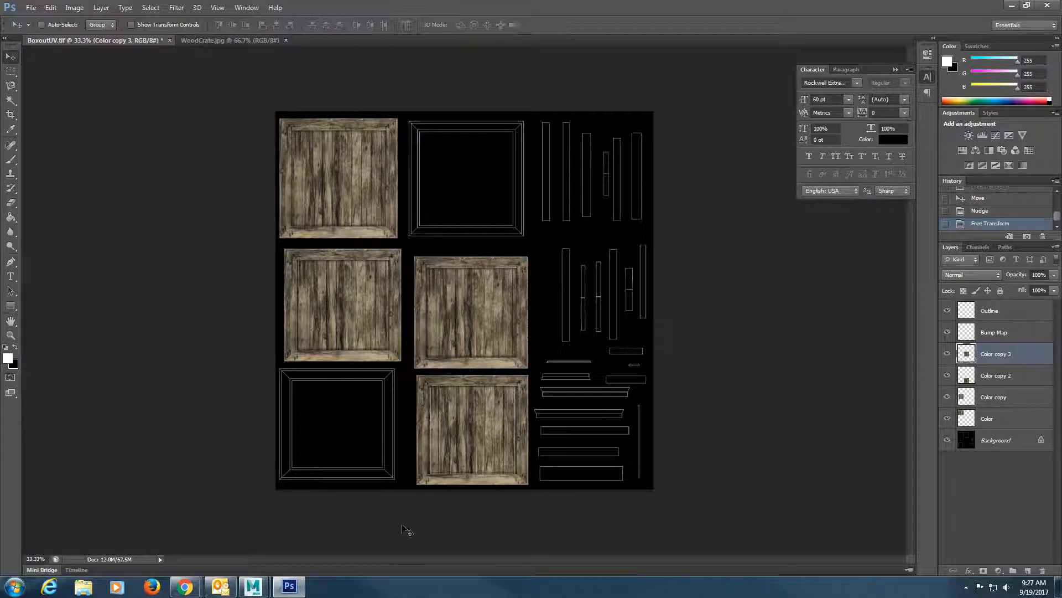
Duplicate the middle-right crate texture onto the upper-right UV square and stretch its edges to the outline.
left_click_drag(485, 318, 479, 184)
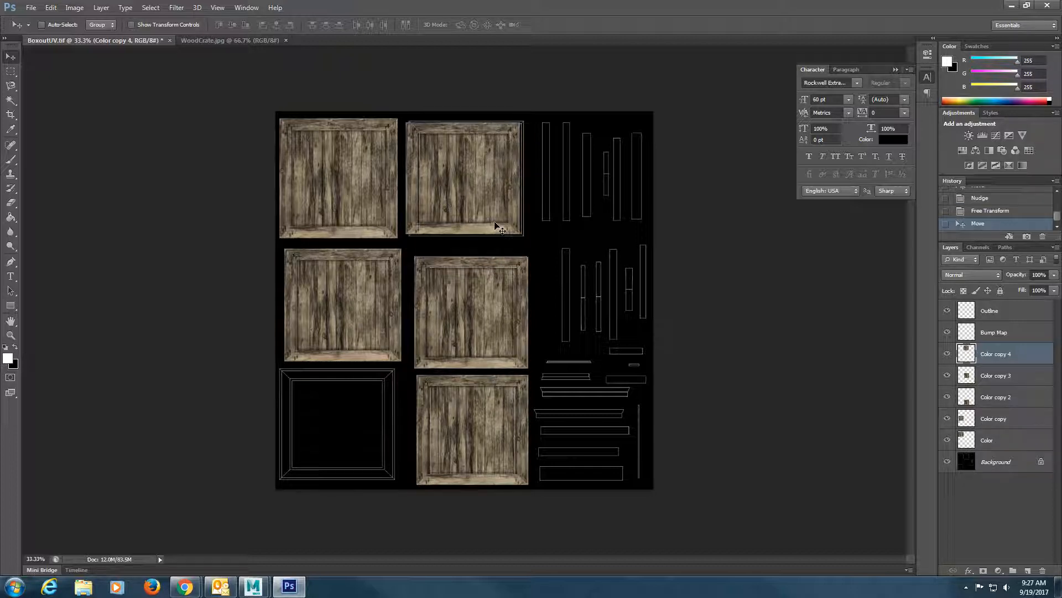
key("ctrl+t")
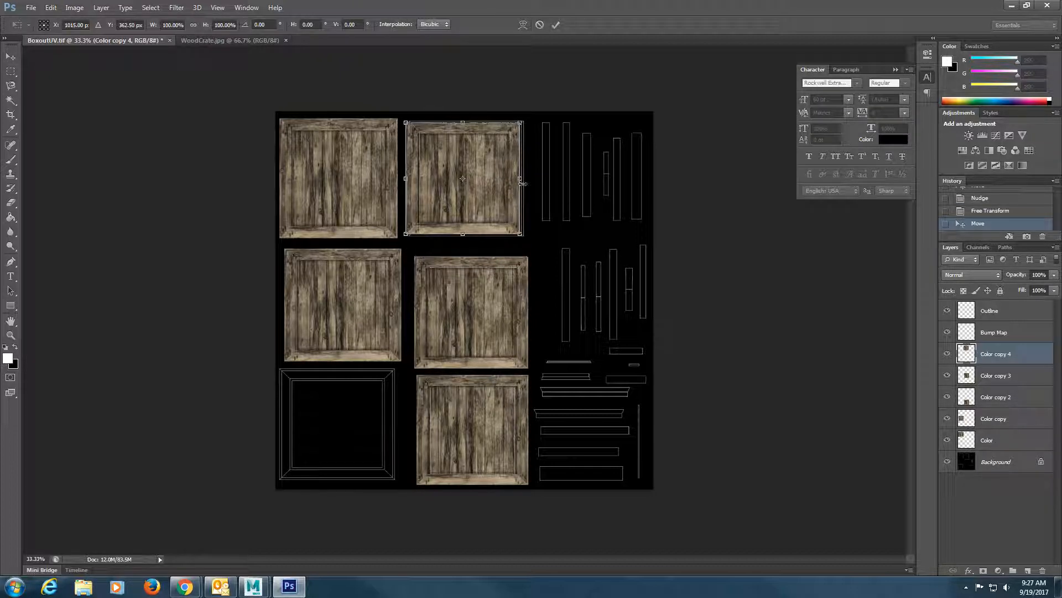
left_click_drag(523, 178, 524, 179)
left_click_drag(466, 122, 466, 119)
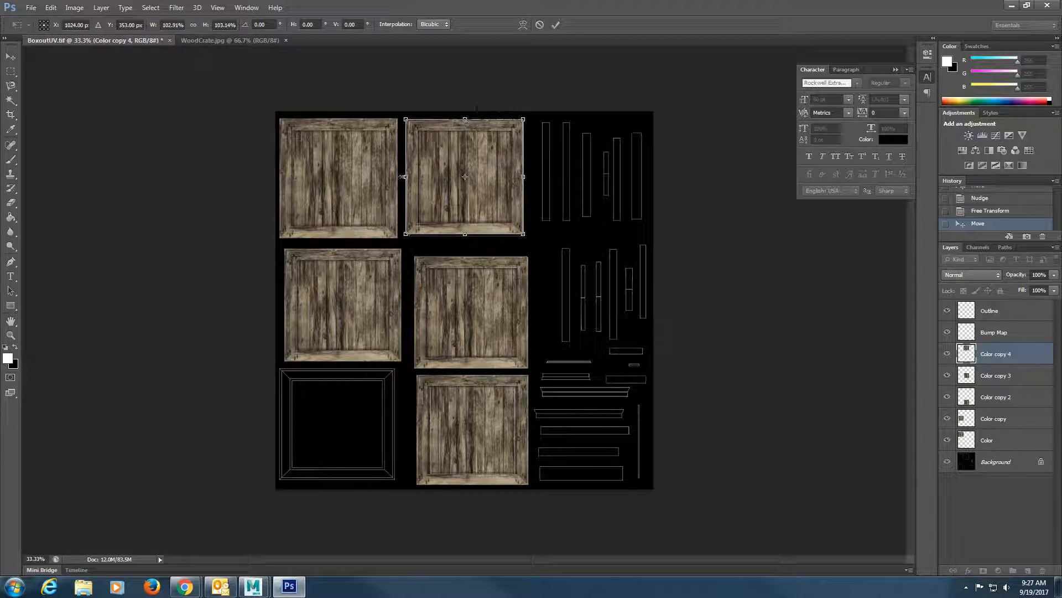
left_click_drag(406, 178, 409, 177)
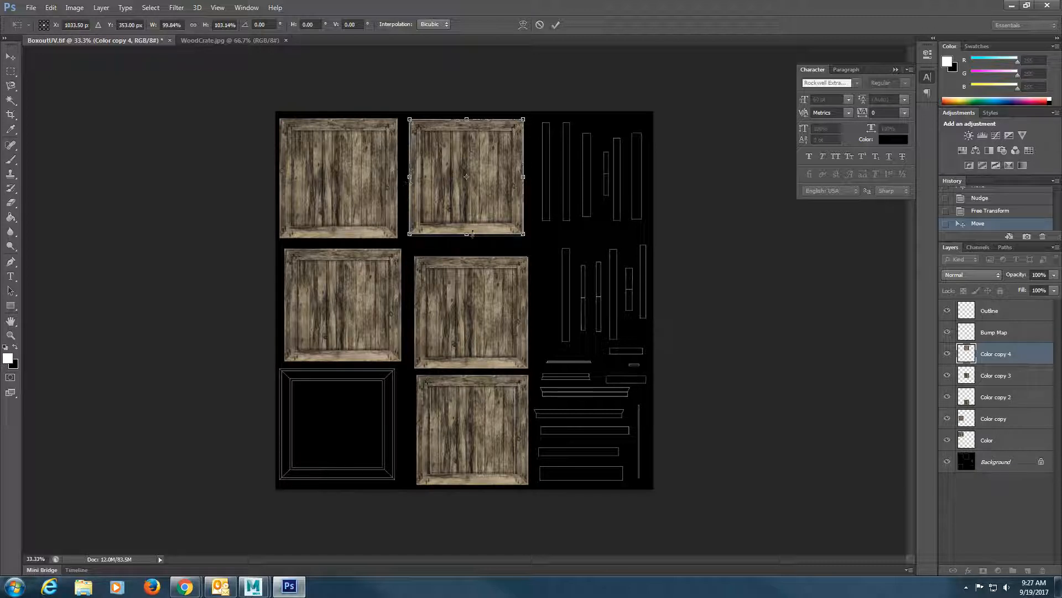
left_click_drag(468, 235, 505, 211)
key("Return")
Nudge the upper-right crate copy over its UV square and readjust its top and left edges to the outline.
key("Right")
key("Right")
key("Right")
key("Right")
key("Right")
key("Right")
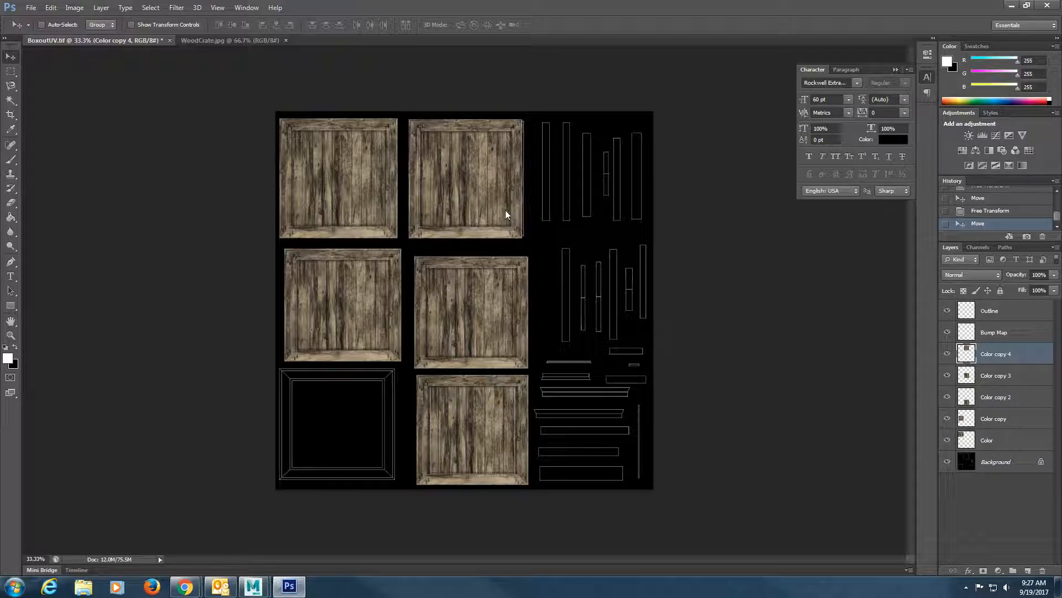
key("Down")
key("Down")
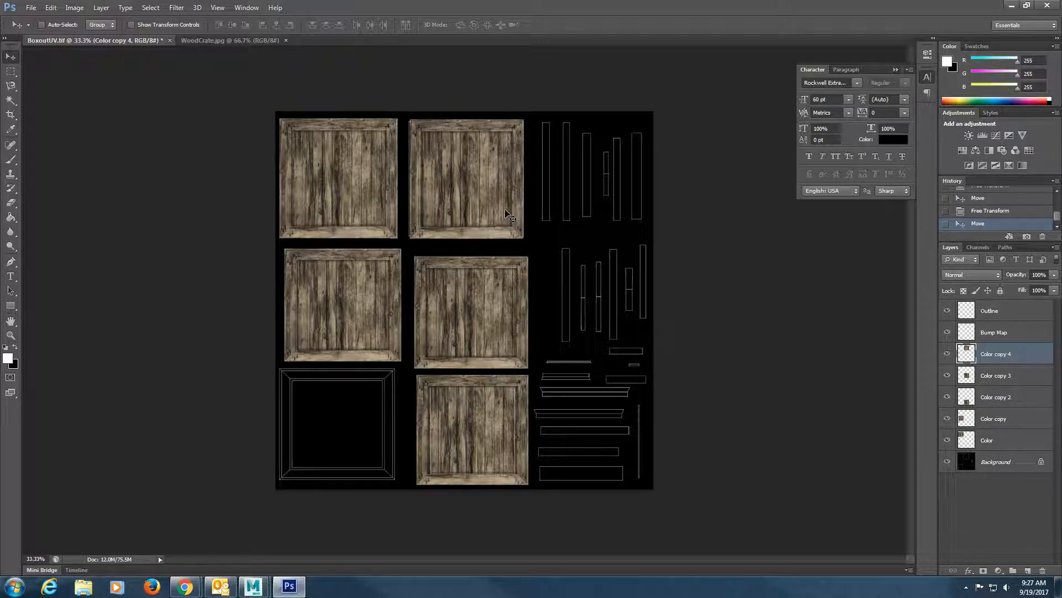
key("Up")
key("Up")
key("Up")
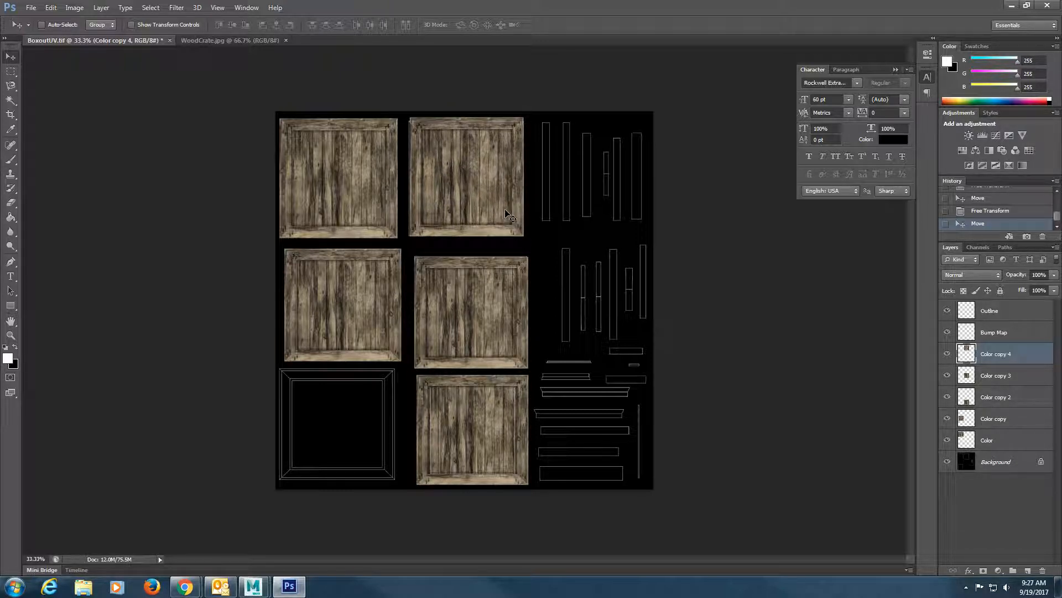
key("ctrl+t")
left_click_drag(466, 117, 466, 124)
left_click_drag(409, 177, 409, 178)
key("Return")
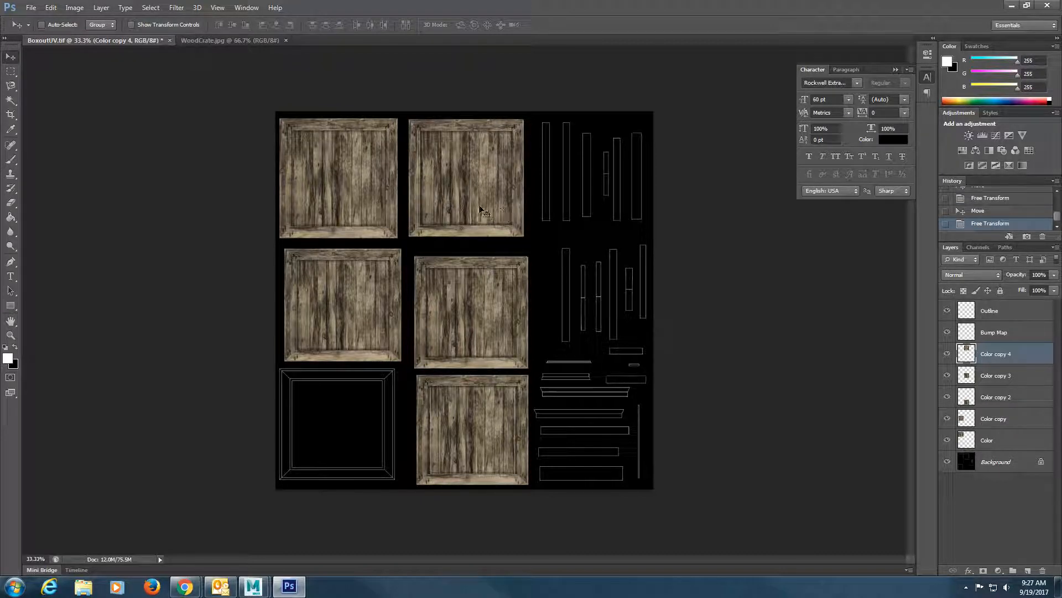
left_click_drag(493, 442, 360, 555)
left_click_drag(349, 310, 349, 363)
key("ctrl+z")
left_click_drag(377, 299, 299, 467)
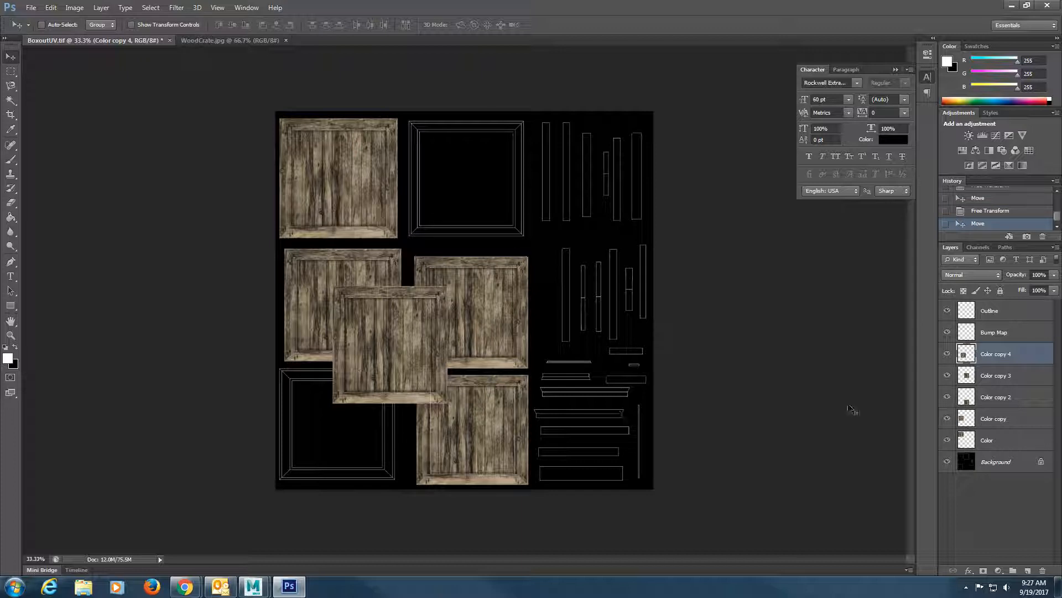
key("ctrl+z")
Duplicate the upper-right crate texture onto the lower-left UV square and align its upper-left corner with the outline.
left_click_drag(474, 188, 344, 433)
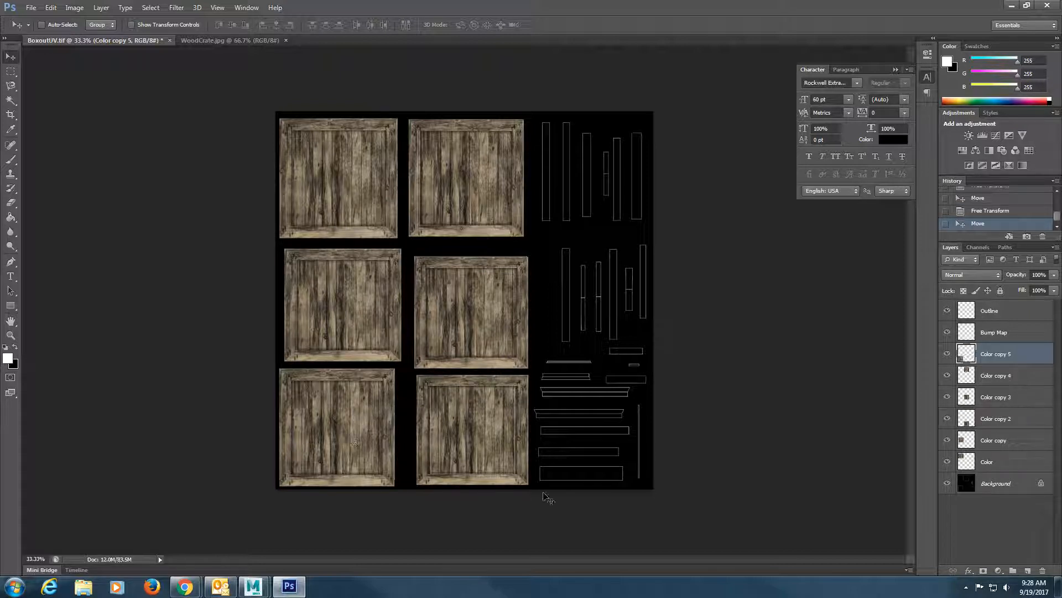
key("Up")
key("Up")
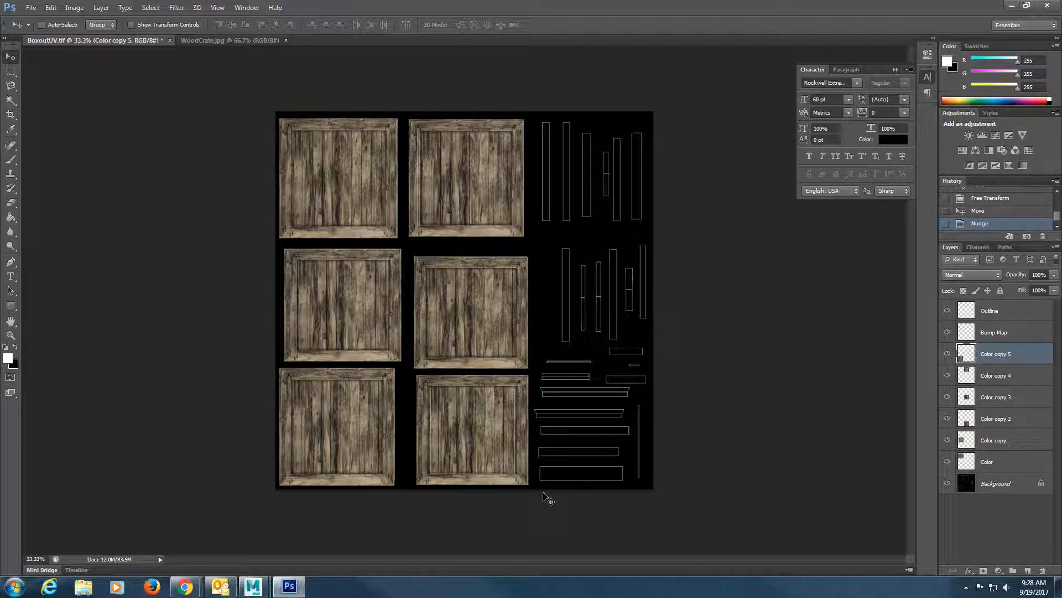
key("ctrl+t")
left_click_drag(280, 370, 281, 371)
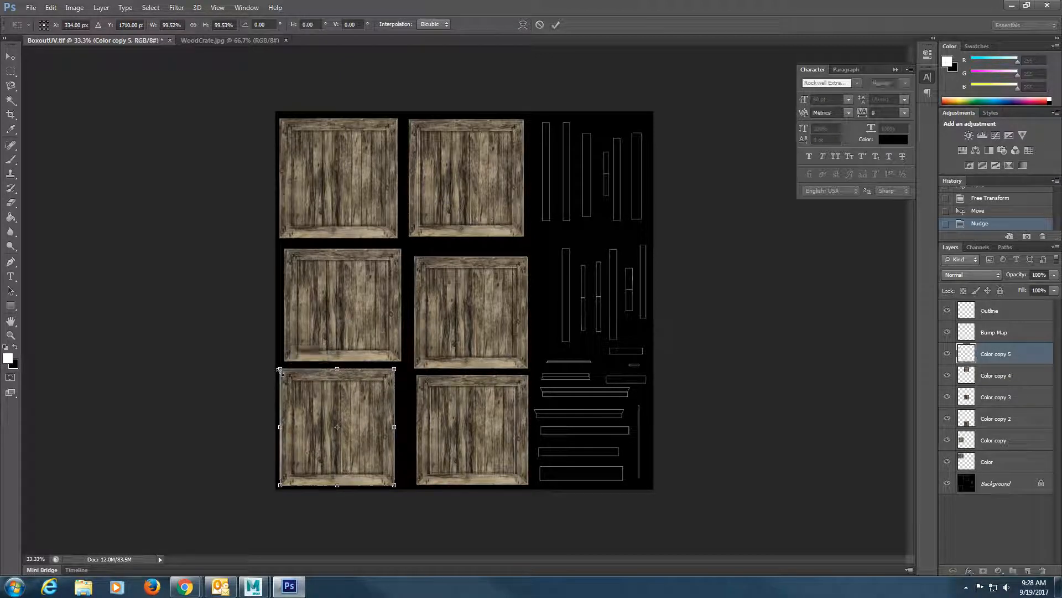
key("Return")
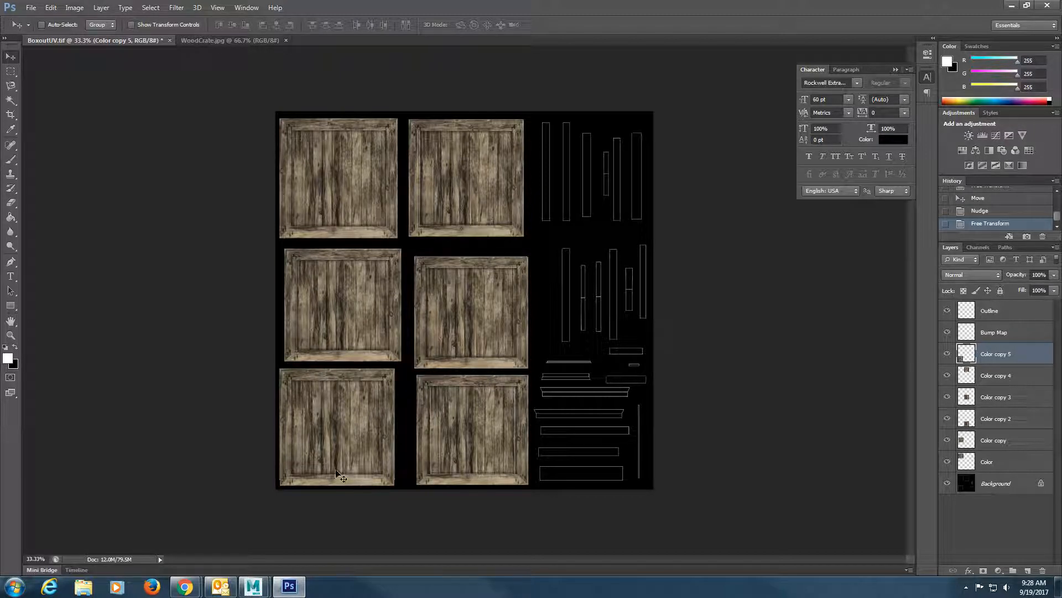
Adjust the left and bottom edges of the lower-left crate copy to match its UV square.
key("ctrl+t")
left_click_drag(280, 426, 282, 428)
mouse_move(337, 487)
left_mouse_down()
mouse_move(337, 470)
mouse_move(337, 481)
left_mouse_up()
key("Return")
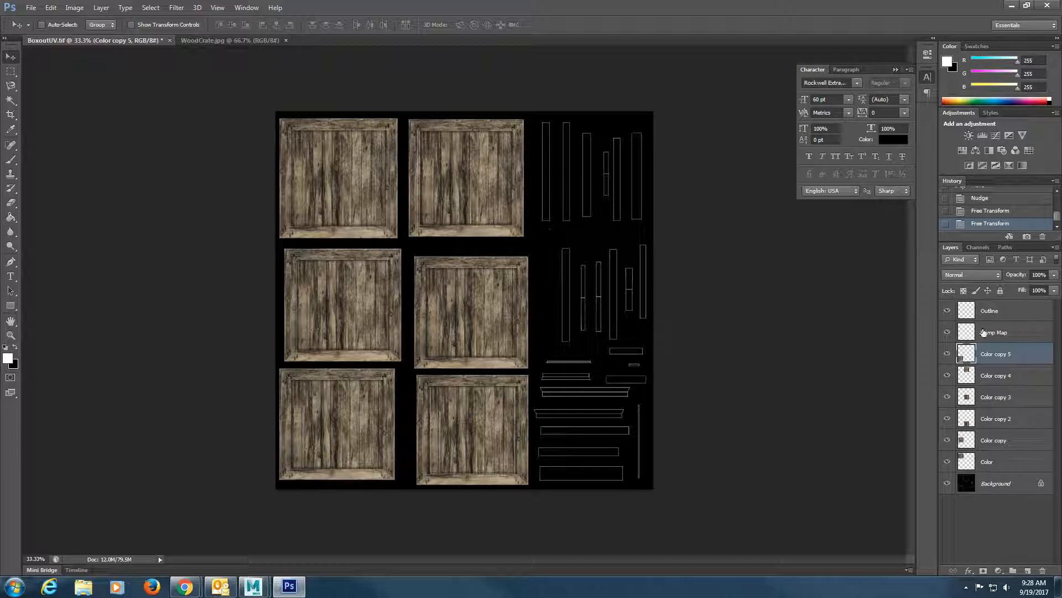
Merge the Color copy 5 and Color copy 4 layers down into Color copy 3.
right_click(1021, 356)
left_click(925, 407)
right_click(1017, 354)
left_click(948, 404)
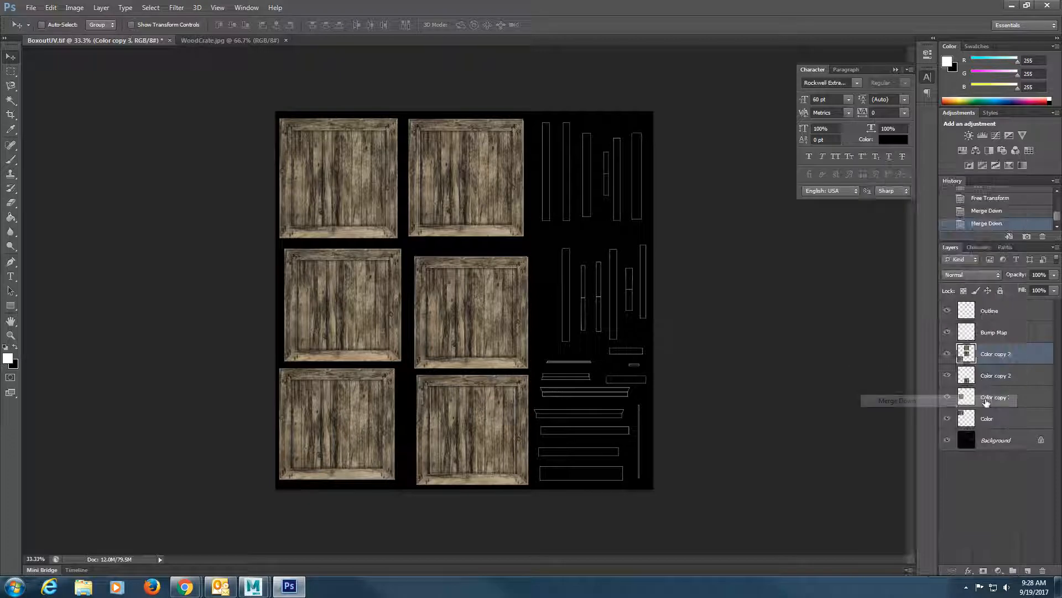
left_click(1003, 396, "shift")
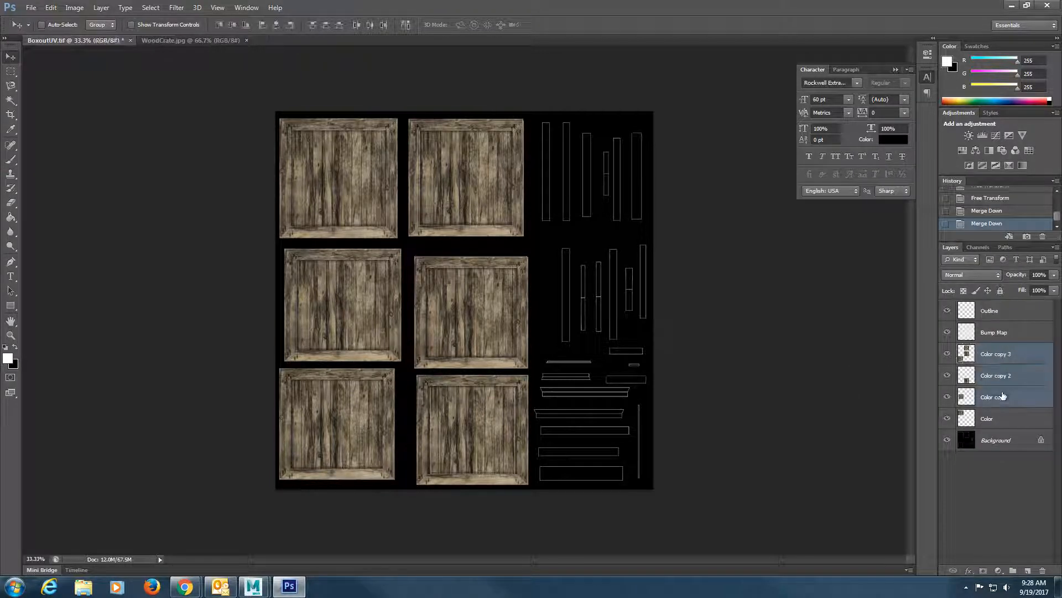
right_click(1003, 396)
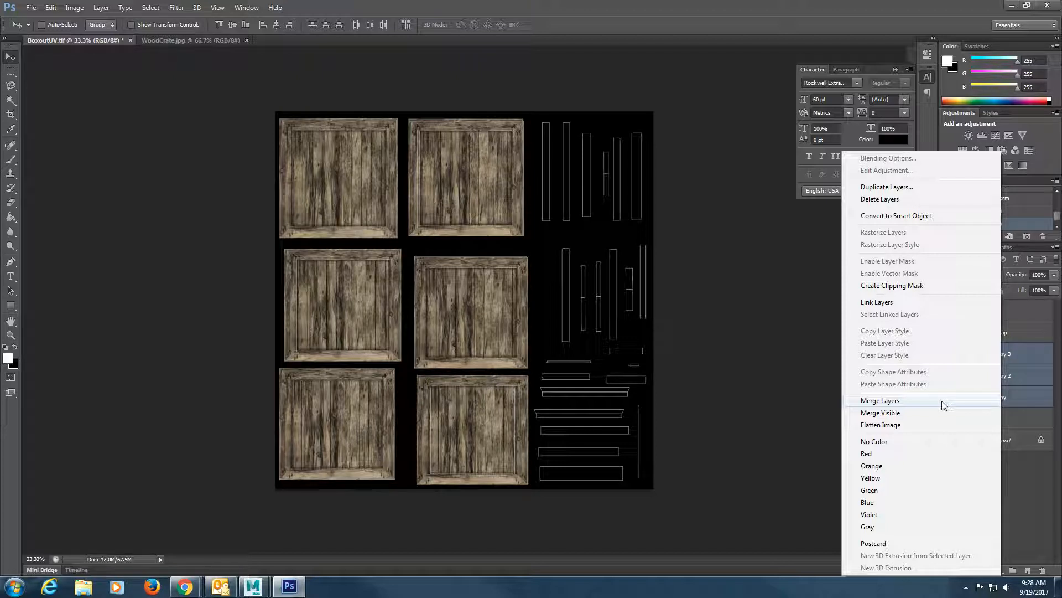
left_click(1033, 359)
right_click(1030, 357)
left_click(1031, 356)
left_click(1043, 363)
Merge the Color copy 3, Color copy 2 and Color copy layers down into the Color layer.
right_click(1045, 363)
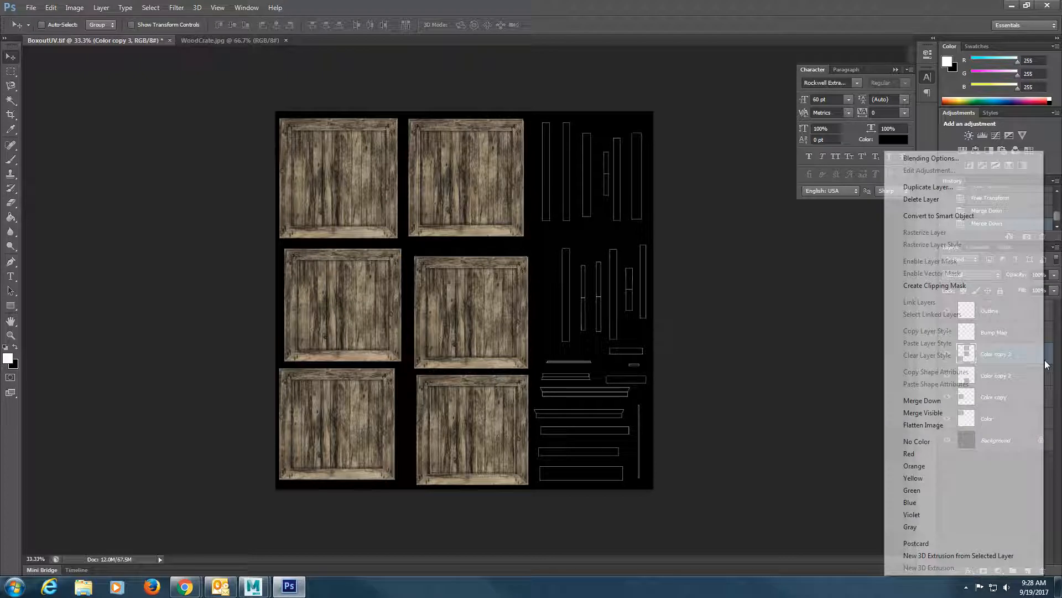
left_click(993, 404)
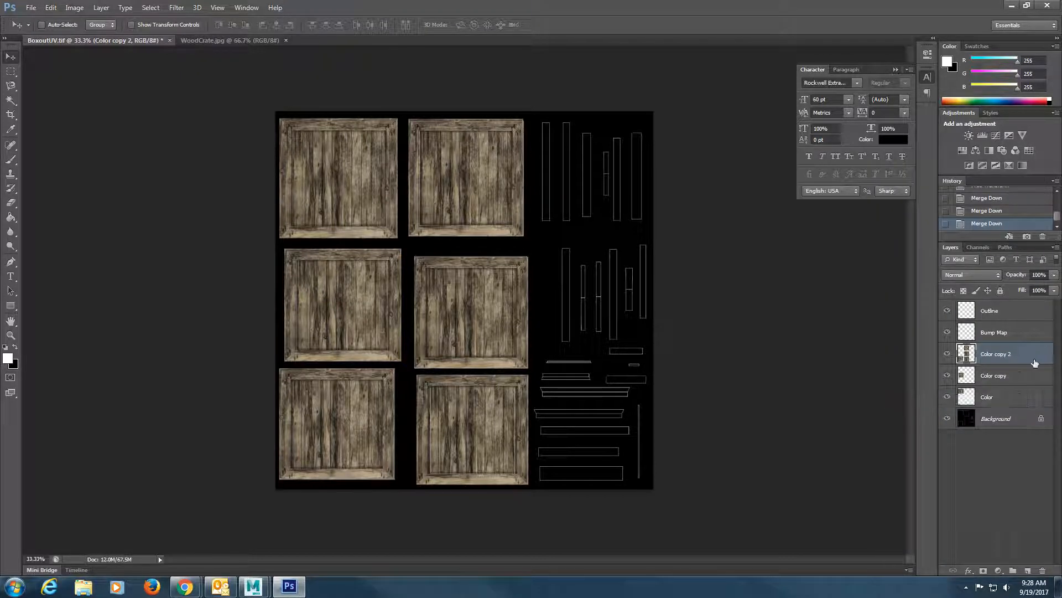
right_click(1032, 360)
left_click(961, 406)
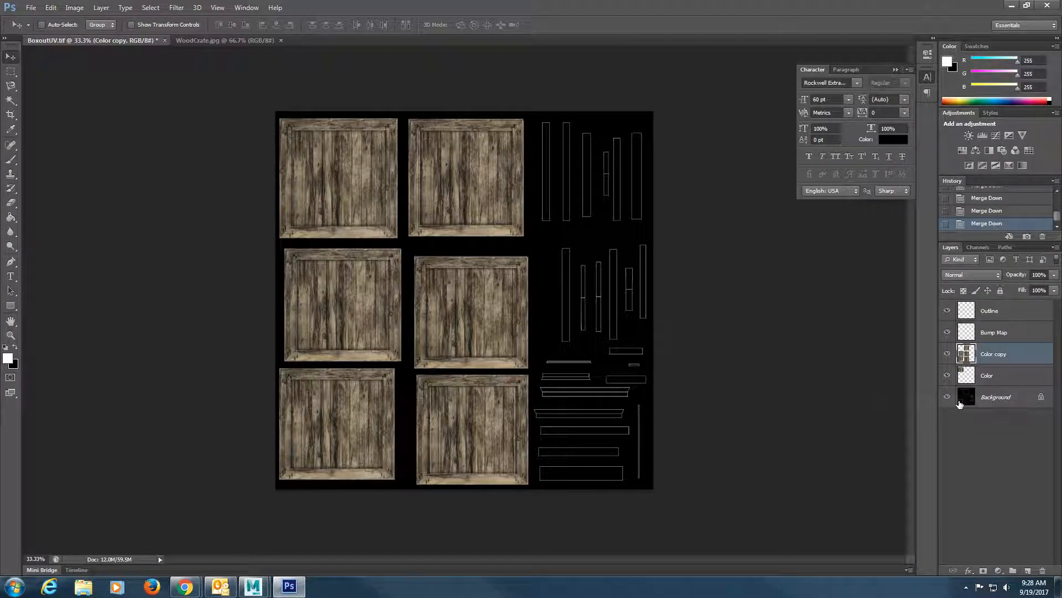
right_click(1017, 349)
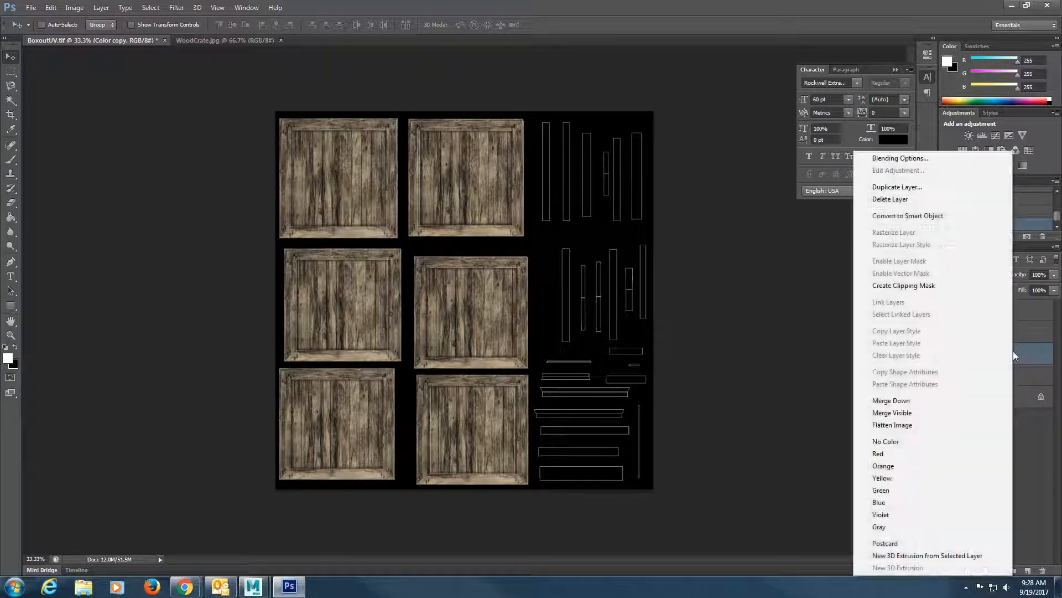
left_click(929, 404)
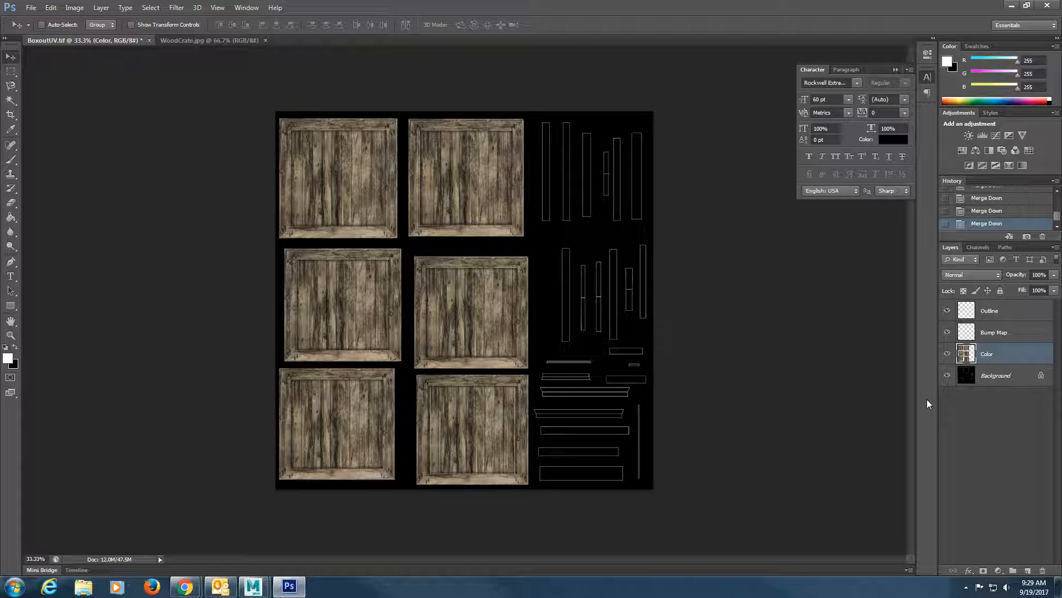
left_click(11, 76)
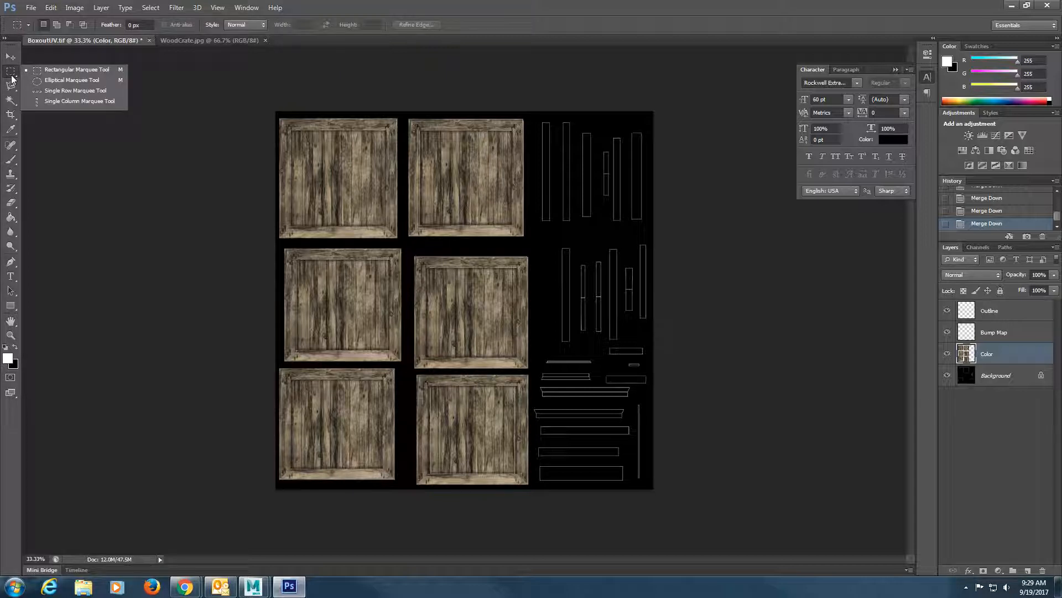
left_click(12, 79)
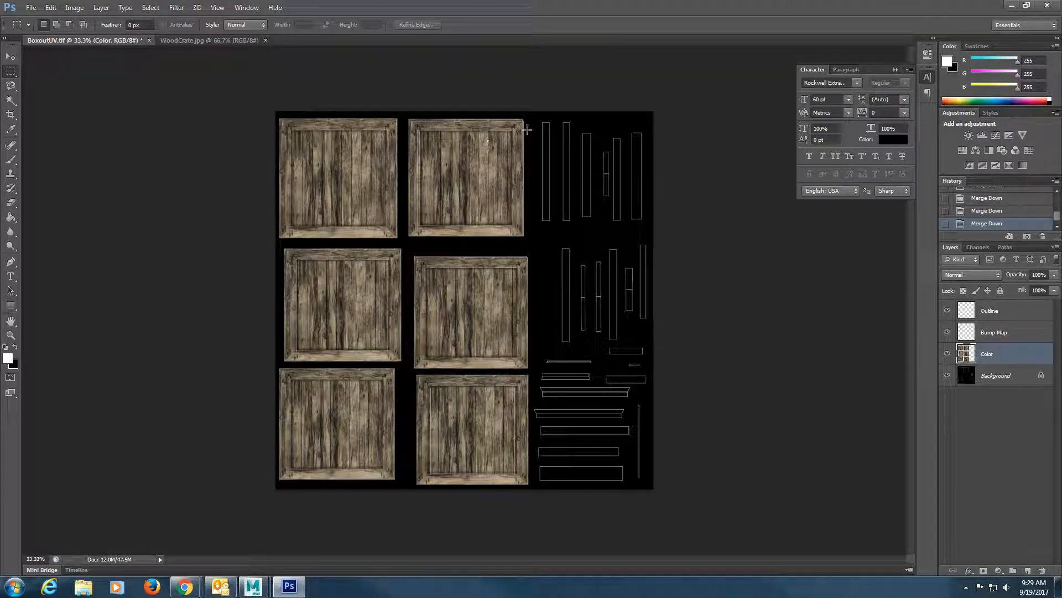
left_click_drag(513, 119, 524, 235)
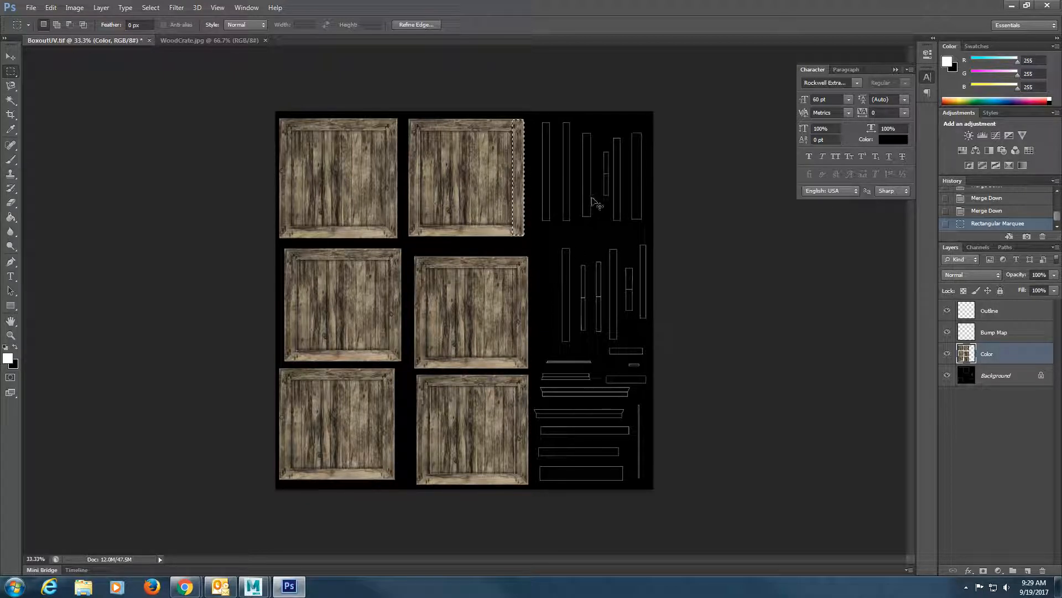
key("ctrl+d")
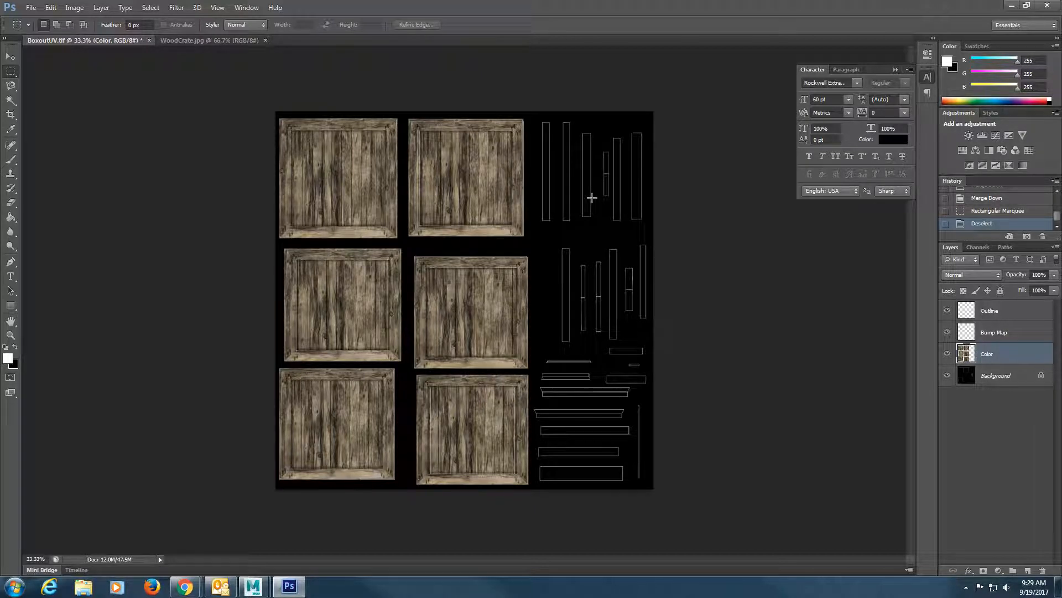
key("ctrl+v")
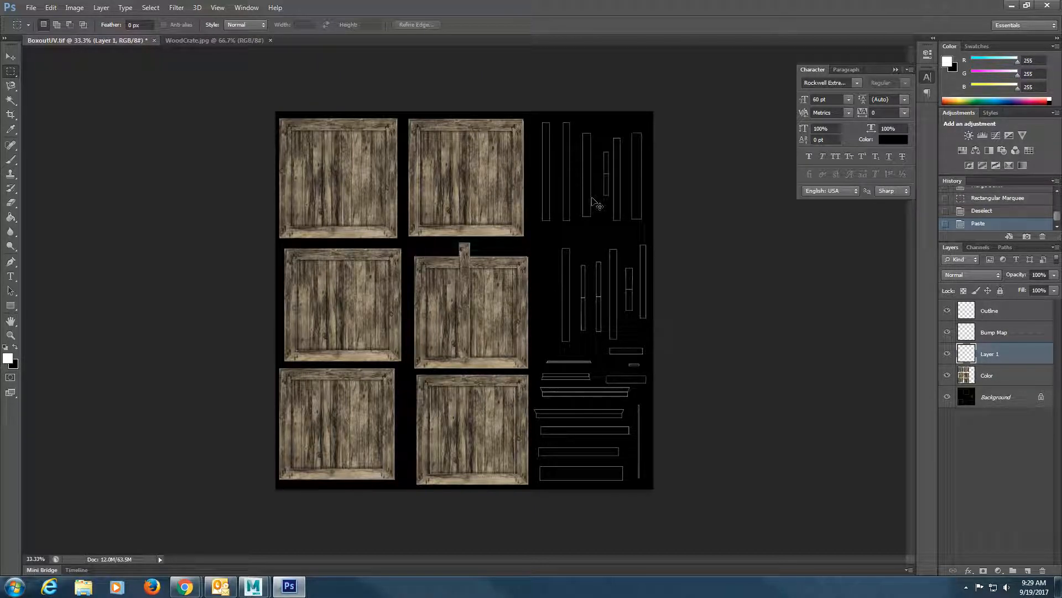
key("v")
left_click_drag(464, 284, 546, 147)
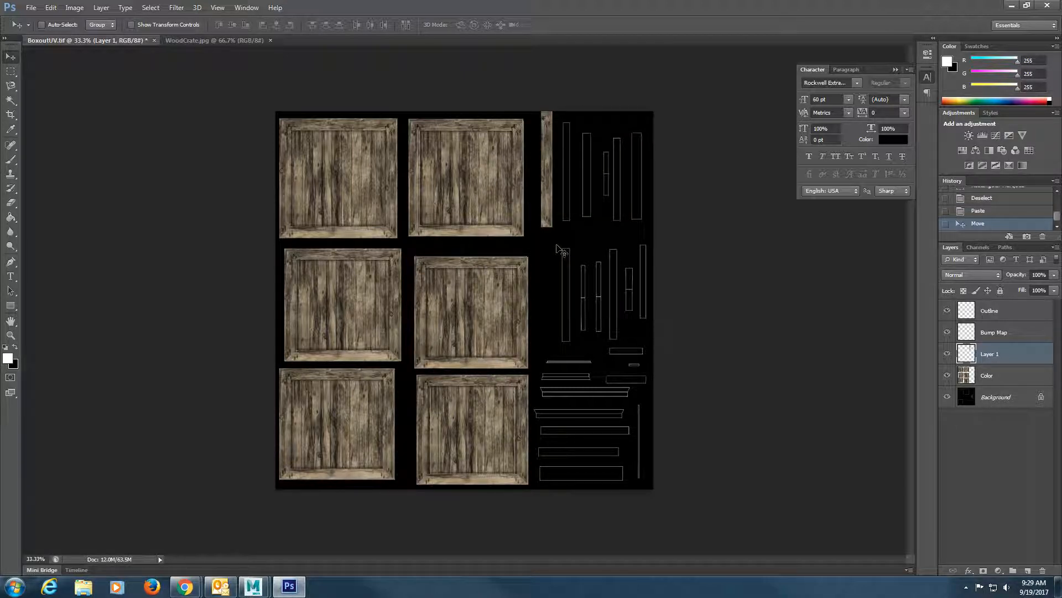
key("ctrl+z")
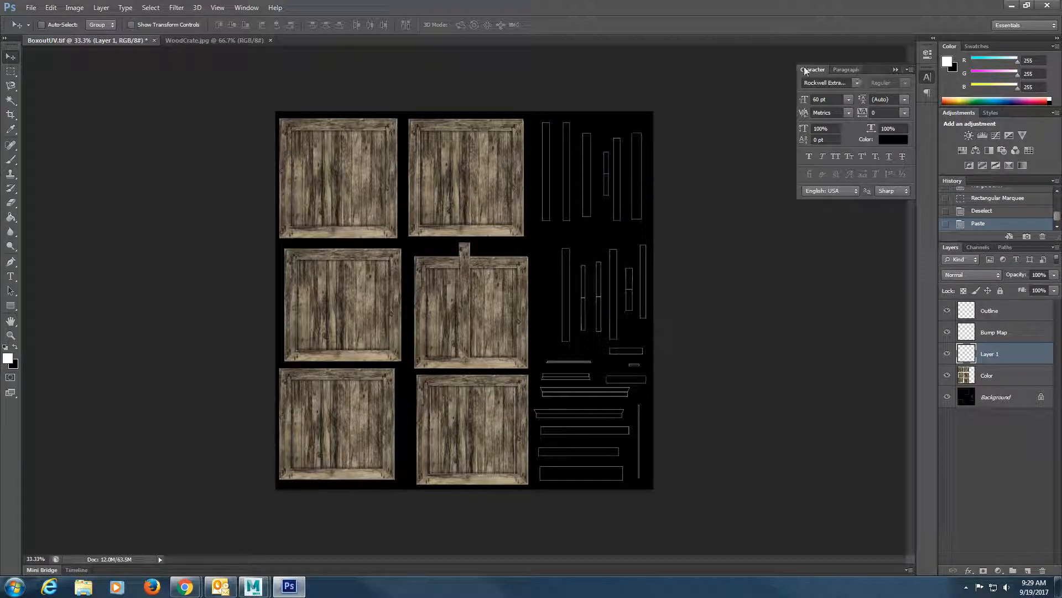
left_click(1043, 236)
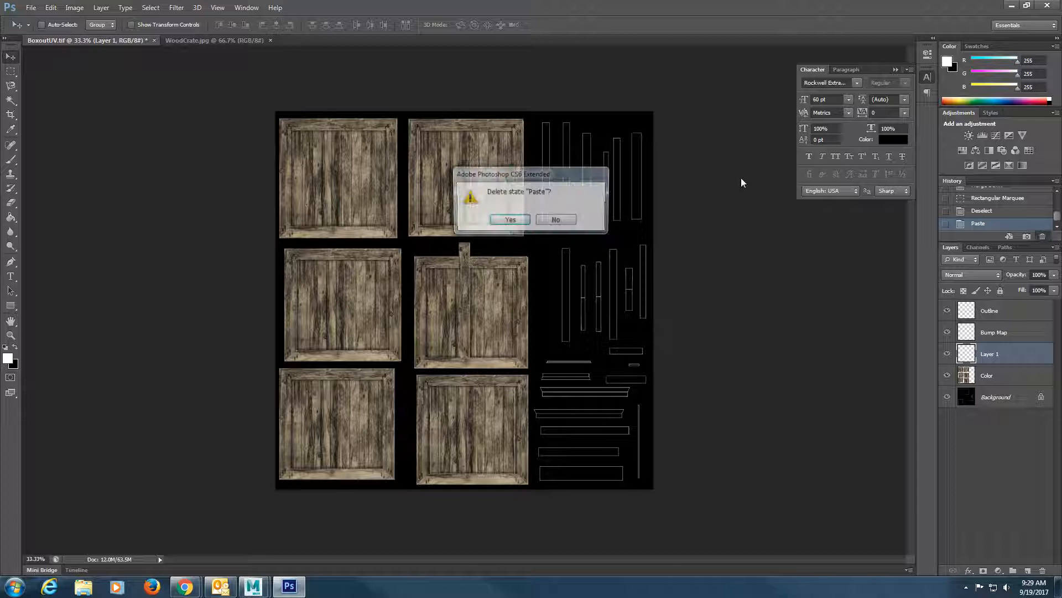
left_click(510, 219)
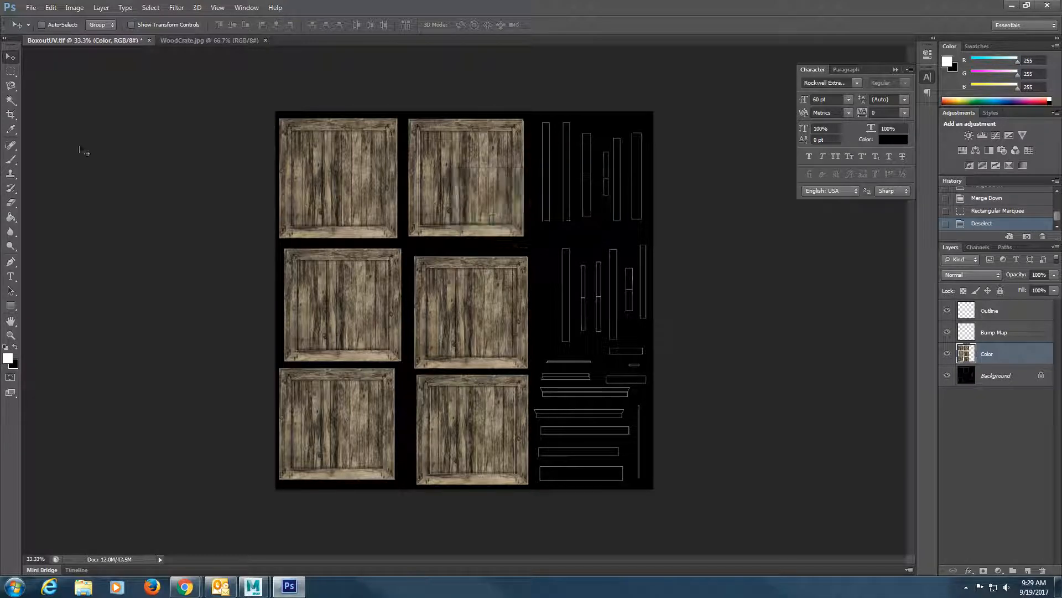
Clone the upper-right crate's right edge plank onto the first vertical strip of the upper group with a size 60 Clone Stamp.
left_click(12, 176)
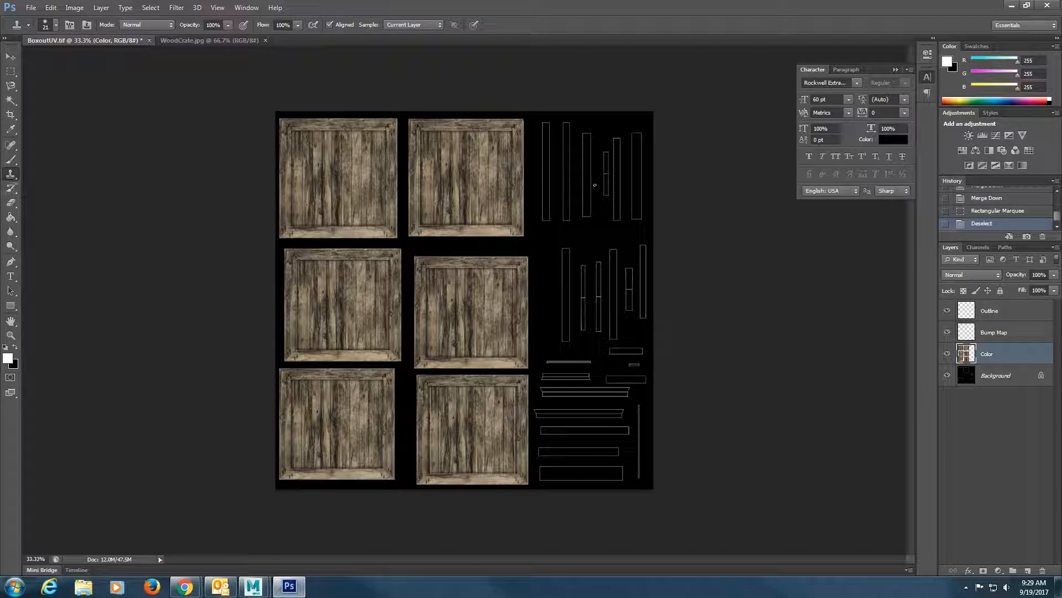
key("bracketright")
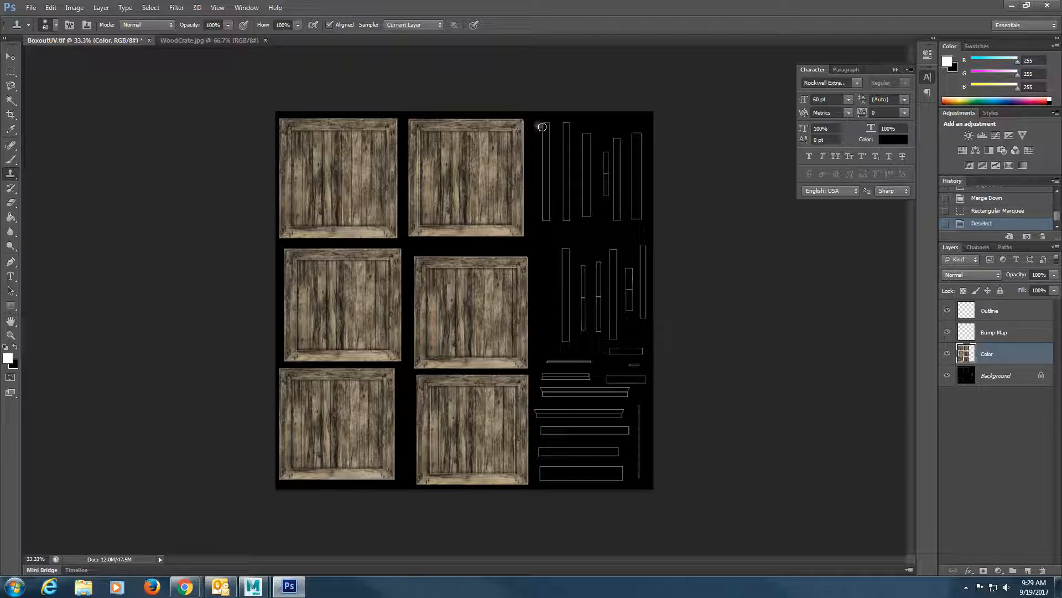
mouse_move(546, 126)
left_mouse_down()
mouse_move(549, 216)
mouse_move(544, 123)
mouse_move(547, 220)
mouse_move(544, 118)
mouse_move(547, 215)
left_mouse_up()
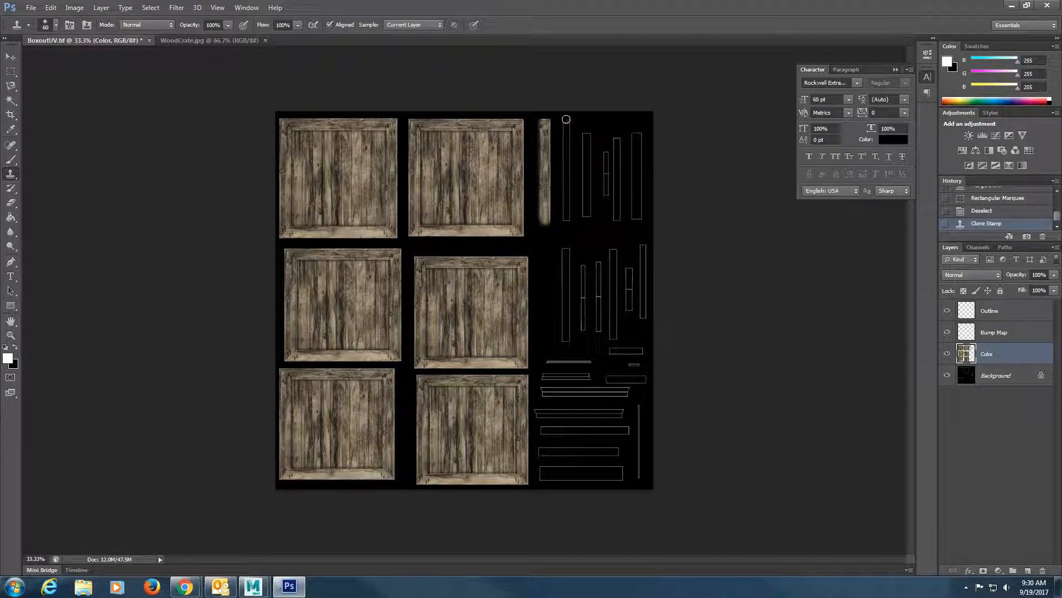
mouse_move(568, 120)
left_mouse_down()
mouse_move(567, 206)
mouse_move(562, 128)
left_mouse_up()
key("ctrl+z")
key("ctrl+z")
Clone the upper-right crate's right edge plank over the second, third and short fourth vertical strips of the upper group.
mouse_move(567, 123)
left_mouse_down()
mouse_move(566, 220)
mouse_move(564, 121)
left_mouse_up()
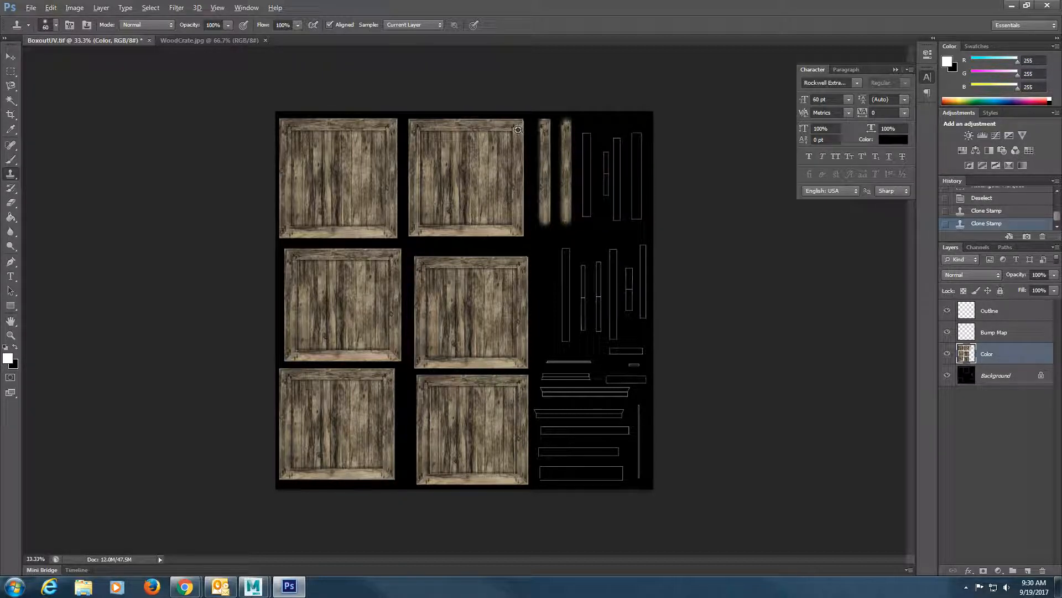
mouse_move(586, 133)
left_mouse_down()
mouse_move(587, 216)
mouse_move(584, 133)
mouse_move(587, 219)
mouse_move(585, 138)
left_mouse_up()
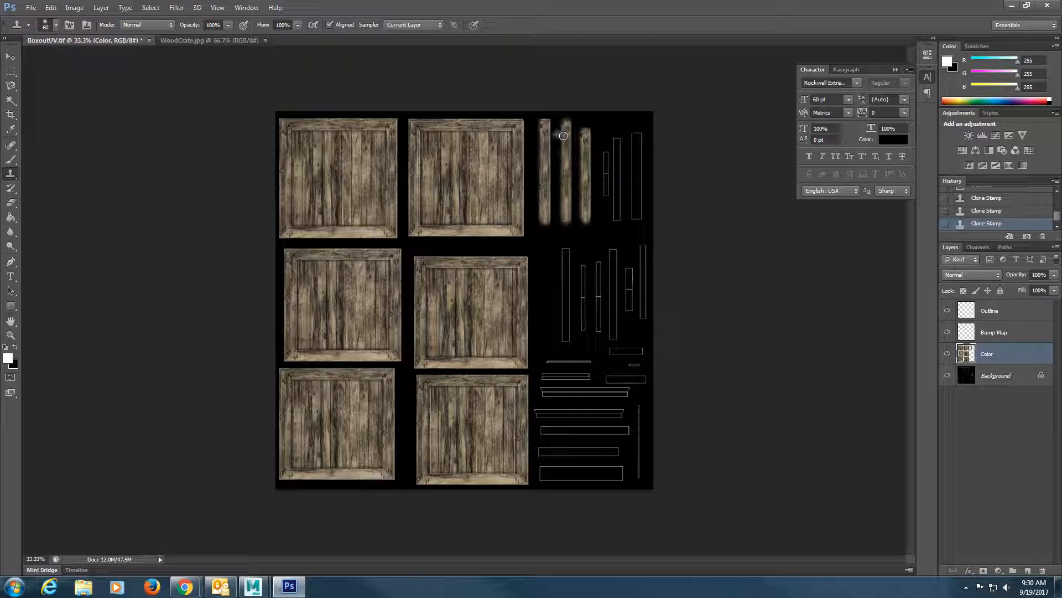
left_click(520, 130, "alt")
left_click_drag(607, 157, 606, 191)
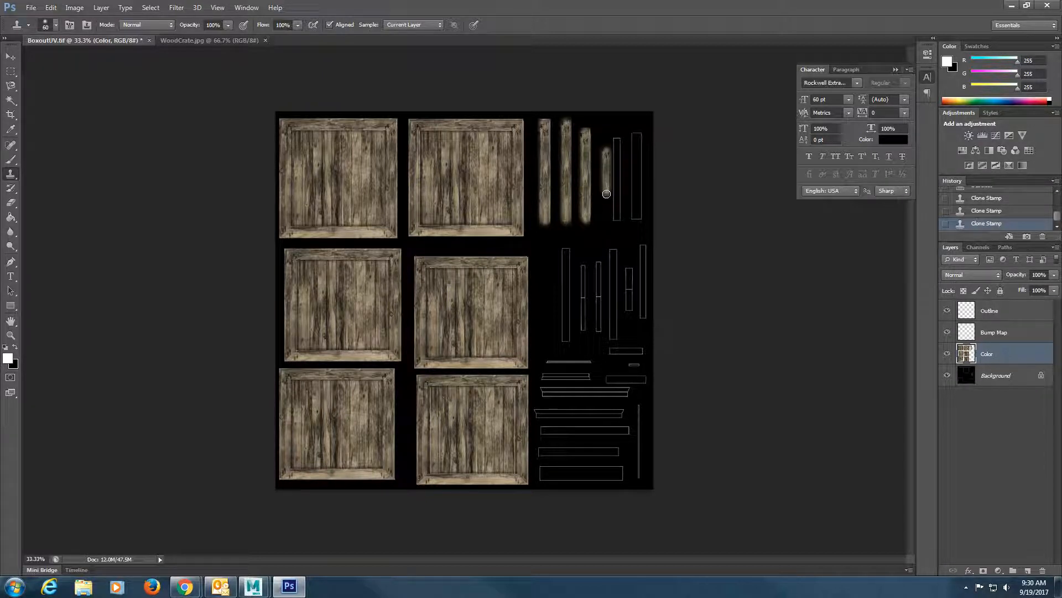
Clone the same crate edge plank over the last two vertical strips of the upper group, covering the wide strip's full width.
left_click(520, 130, "alt")
mouse_move(618, 136)
left_mouse_down()
mouse_move(618, 218)
mouse_move(615, 135)
left_mouse_up()
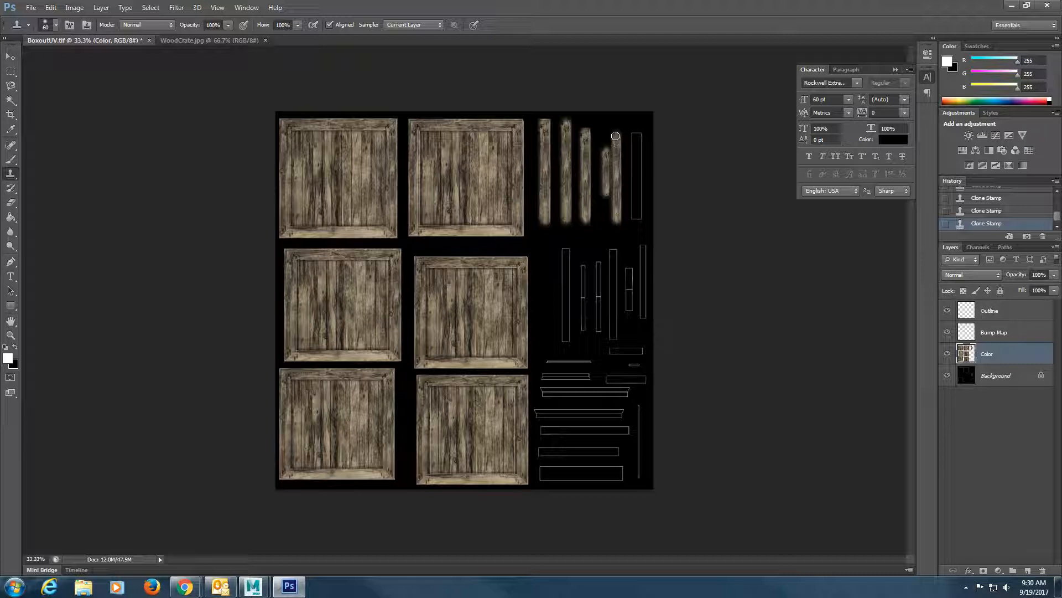
left_click(520, 129, "alt")
left_click_drag(636, 133, 637, 218)
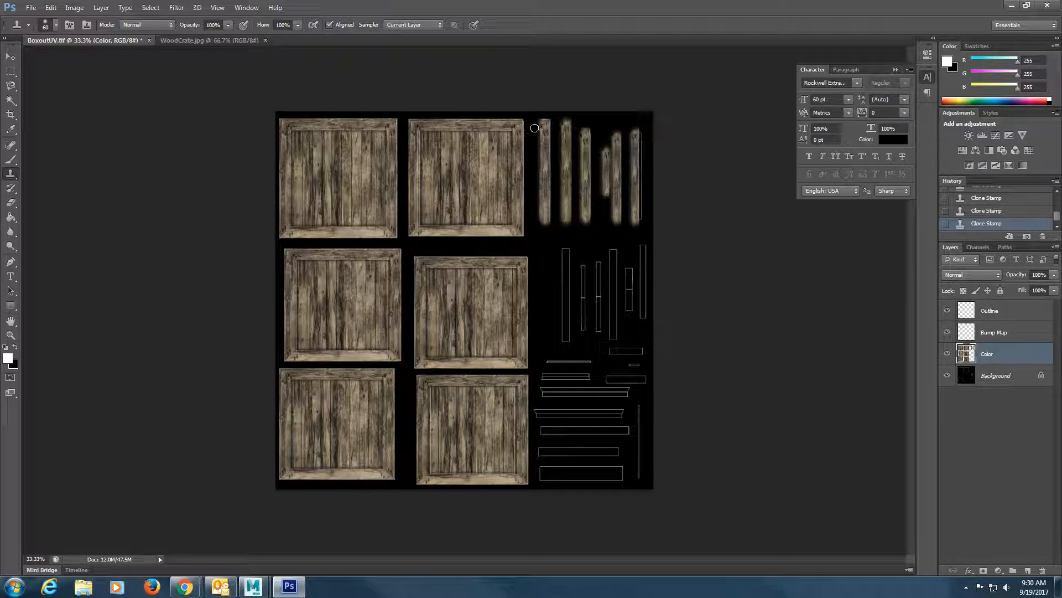
left_click_drag(640, 128, 639, 220)
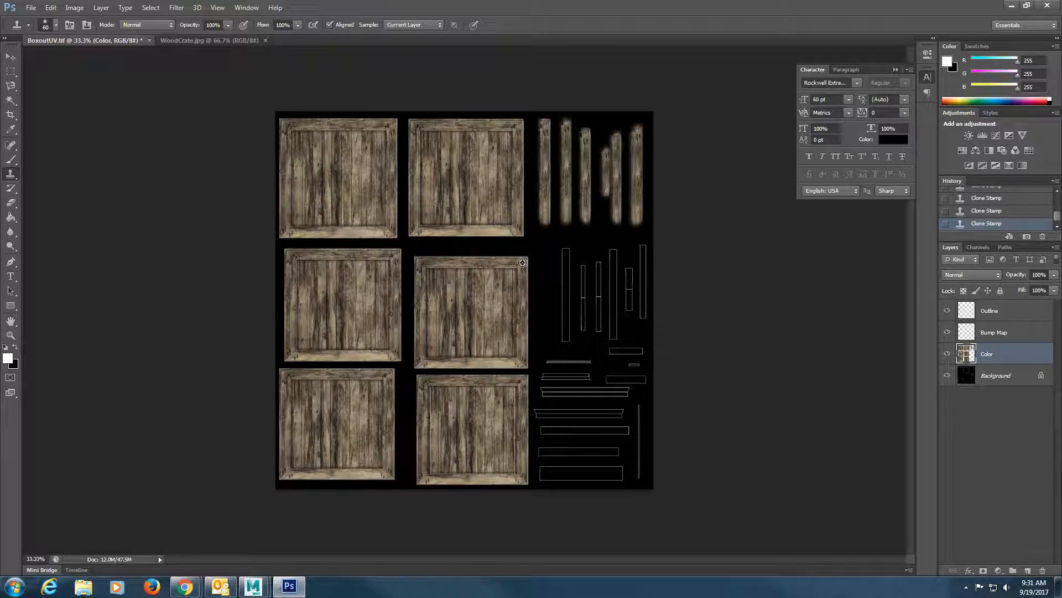
Clone the middle-right crate's right edge plank over the first four vertical strips of the middle group.
mouse_move(566, 250)
left_mouse_down()
mouse_move(566, 338)
mouse_move(568, 256)
mouse_move(562, 274)
left_mouse_up()
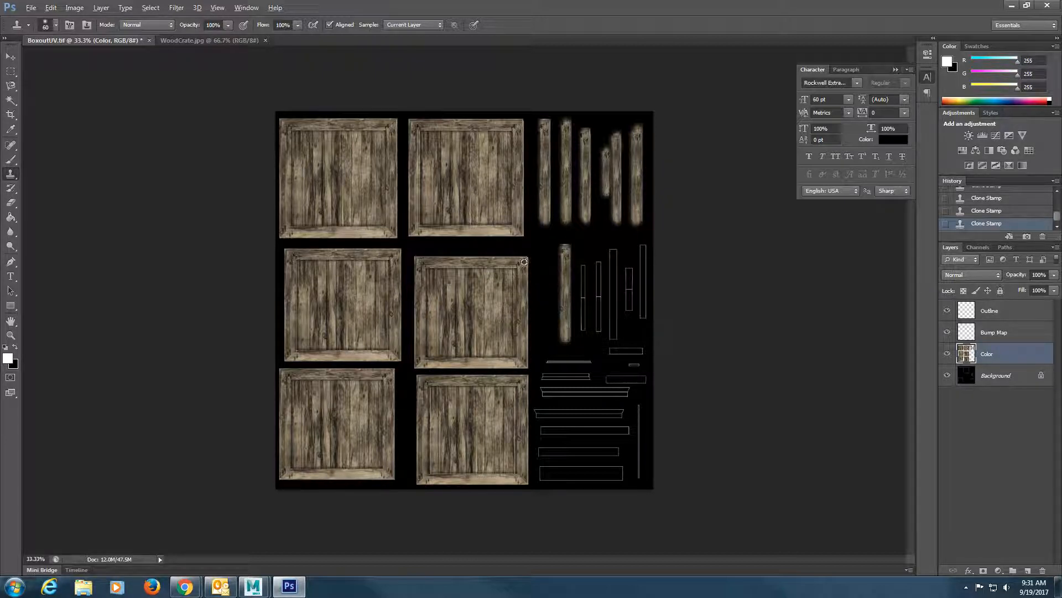
left_click_drag(584, 264, 583, 331)
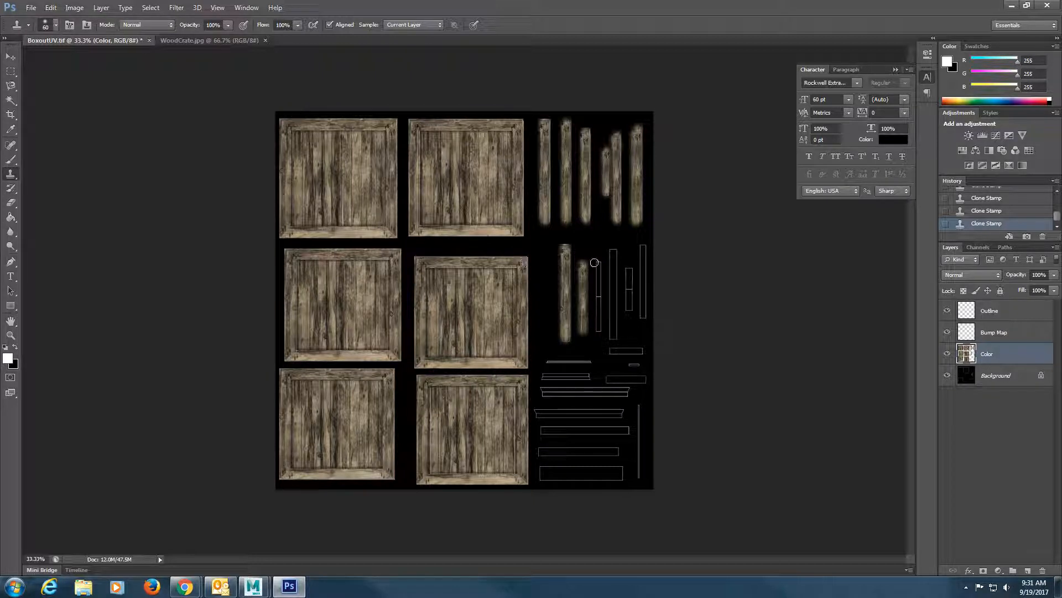
left_click_drag(598, 259, 598, 335)
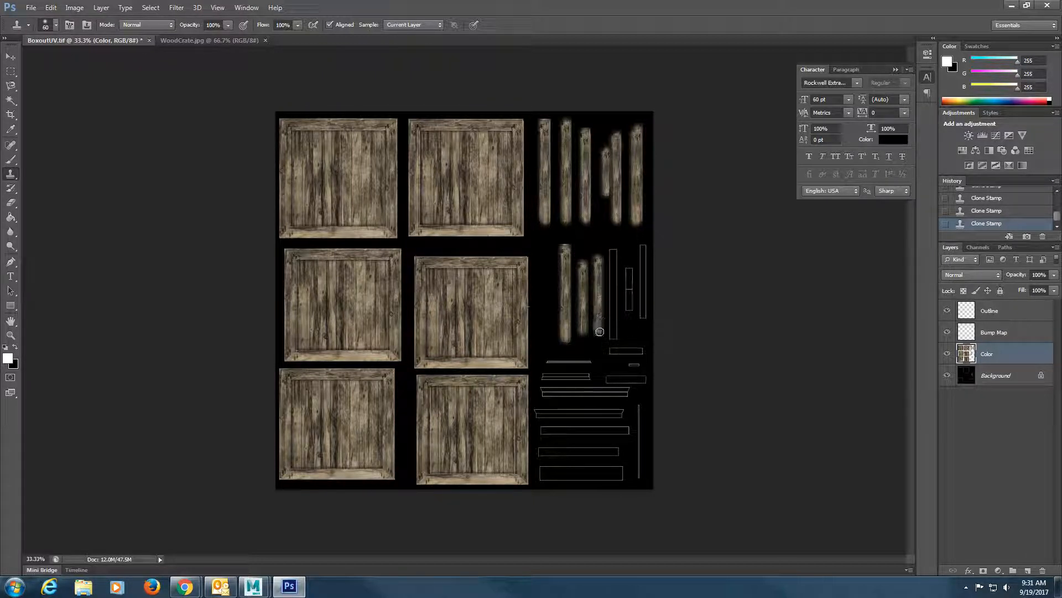
left_click(526, 263, "alt")
left_click_drag(614, 249, 614, 340)
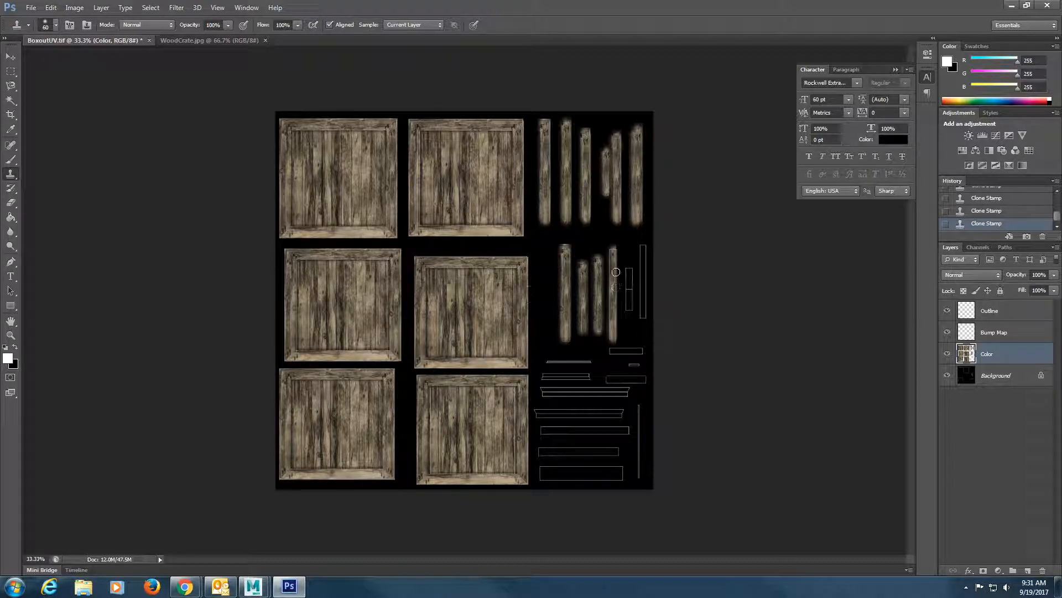
left_click_drag(612, 249, 614, 337)
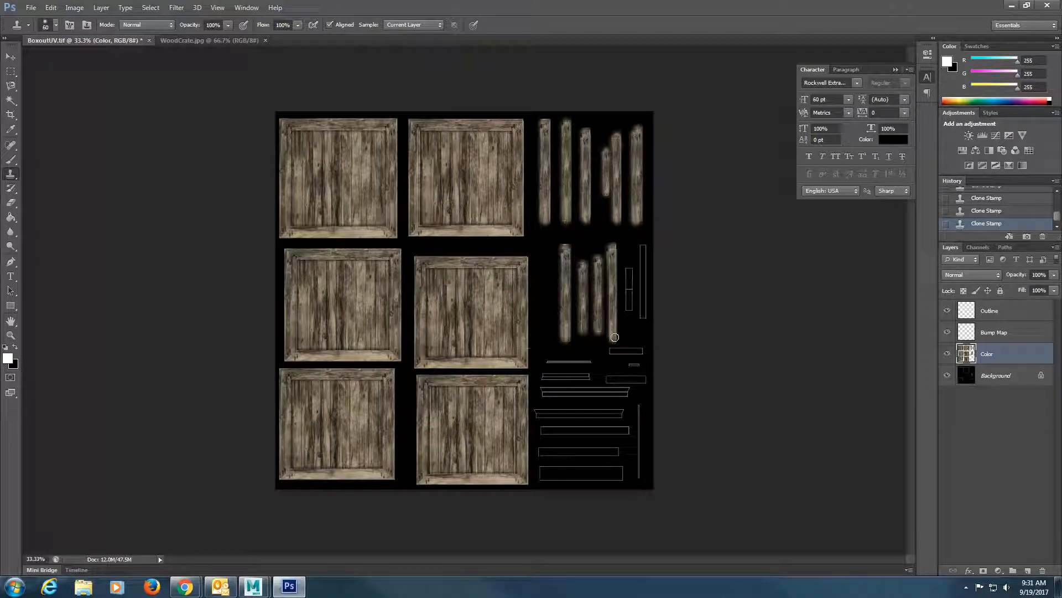
Clone the middle-right crate's right edge plank over the short fifth strip and the last strip of the middle group.
left_click(524, 263, "alt")
left_click_drag(629, 268, 630, 309)
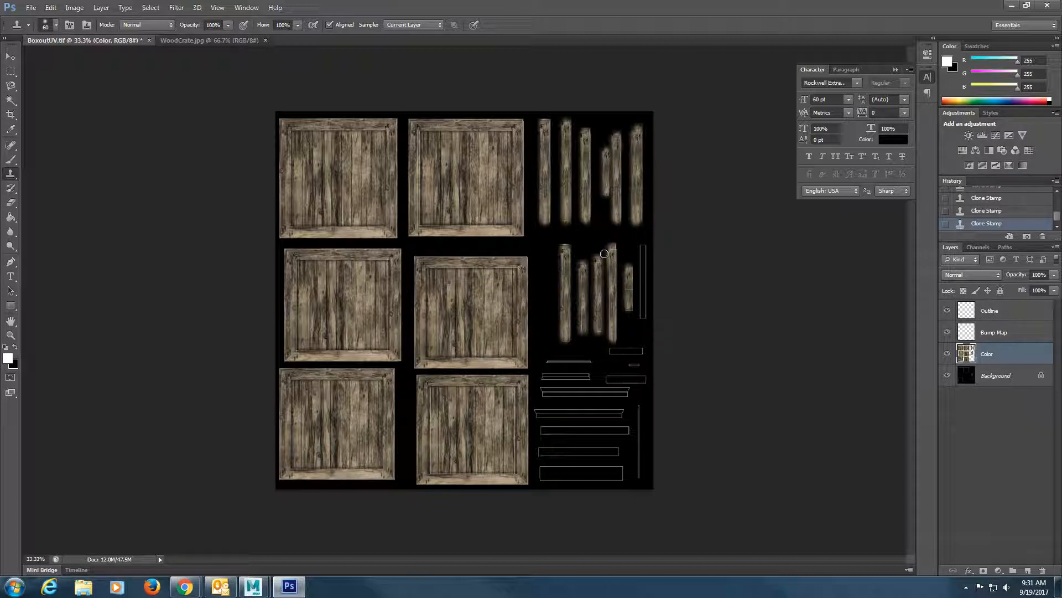
left_click_drag(646, 242, 643, 319)
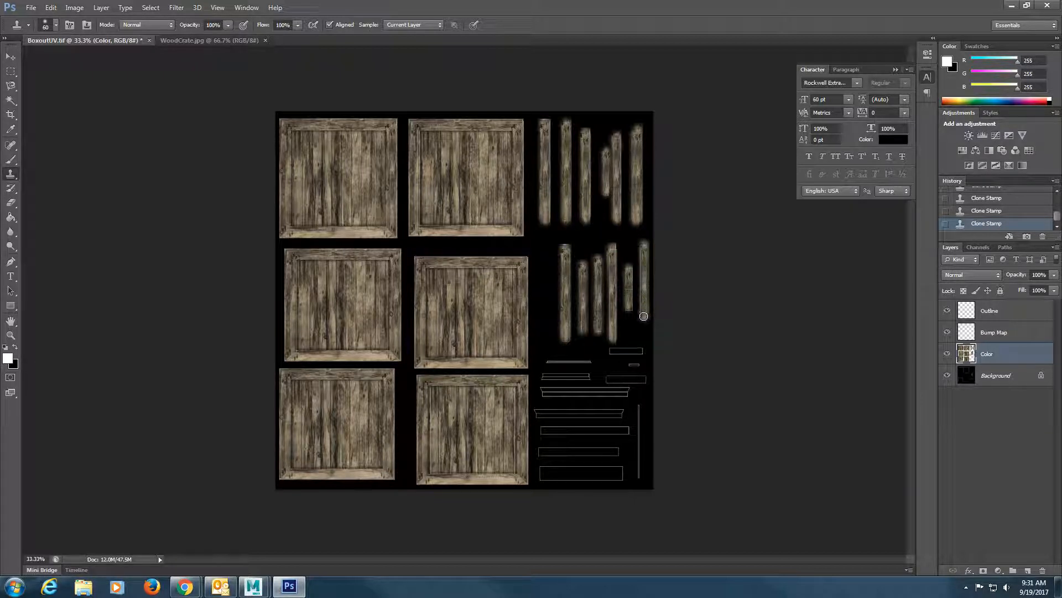
left_click_drag(642, 244, 645, 321)
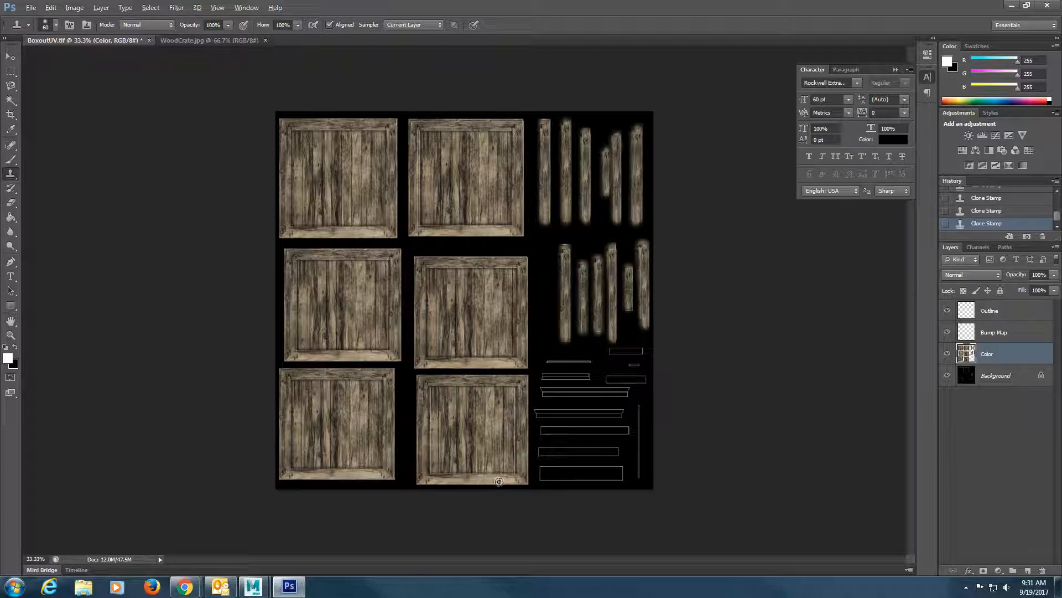
left_click(519, 478, "alt")
left_click_drag(542, 475, 568, 479)
key("ctrl+z")
Clone the lower-right crate's bottom plank, sampled from its lower-left corner, over the full height of the lowest horizontal strip.
left_click(424, 480, "alt")
left_click_drag(545, 475, 619, 472)
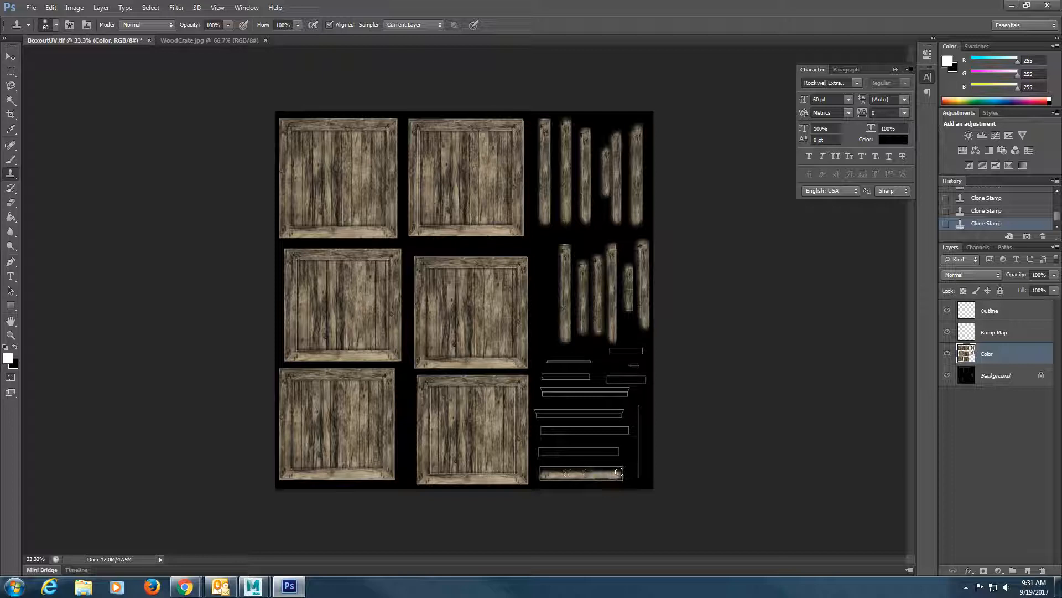
mouse_move(544, 468)
left_mouse_down()
mouse_move(623, 468)
mouse_move(539, 470)
mouse_move(621, 479)
mouse_move(427, 482)
mouse_move(627, 475)
left_mouse_up()
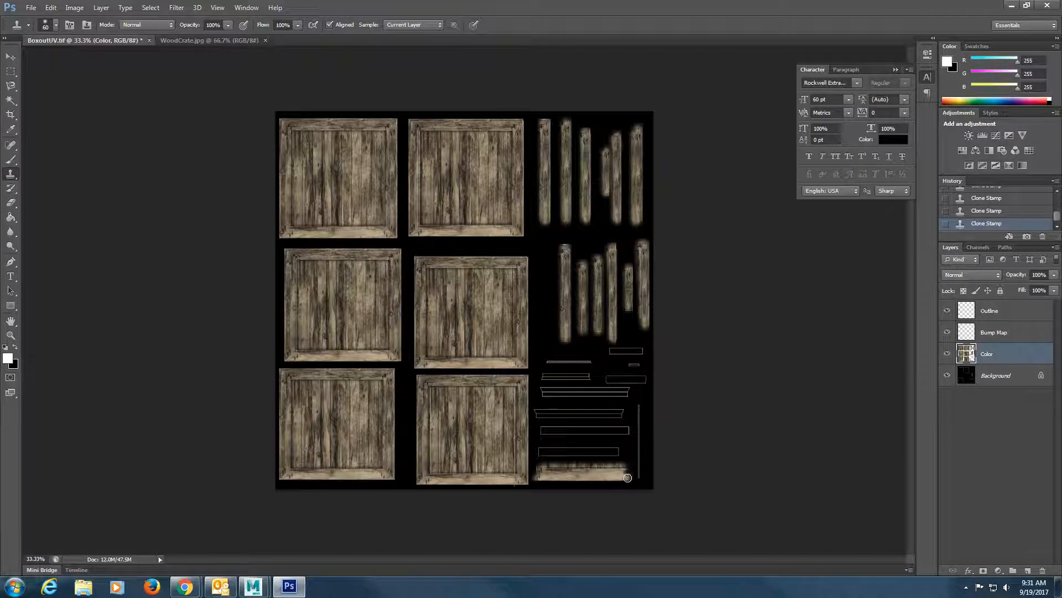
Clone the lower-right crate's bottom plank over the next two horizontal strips above, using brush size 80 for the upper one.
left_click(423, 481, "alt")
mouse_move(541, 452)
left_mouse_down()
mouse_move(620, 449)
mouse_move(539, 452)
left_mouse_up()
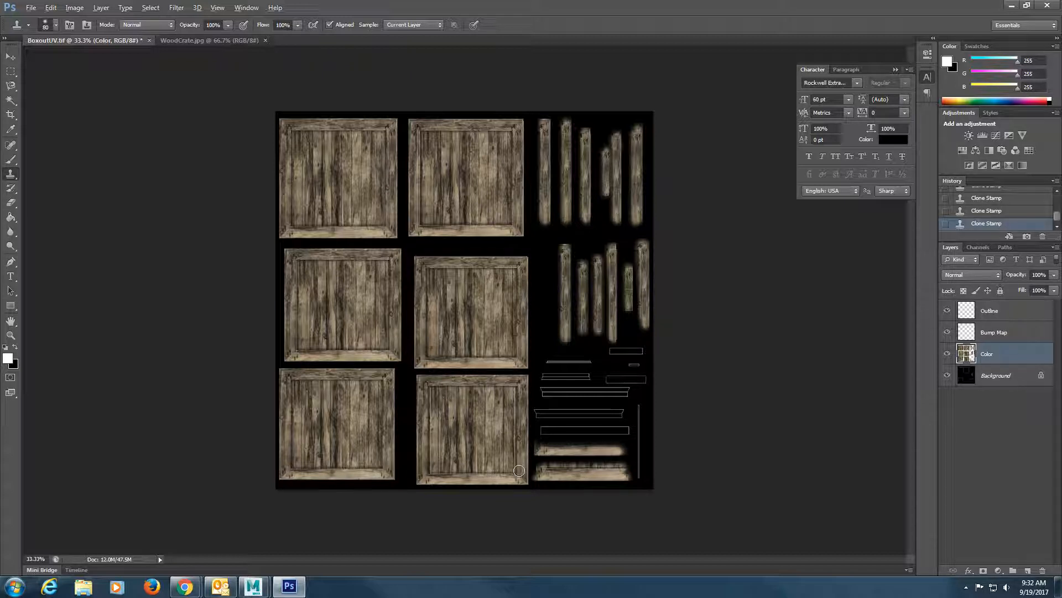
left_click_drag(539, 430, 625, 431)
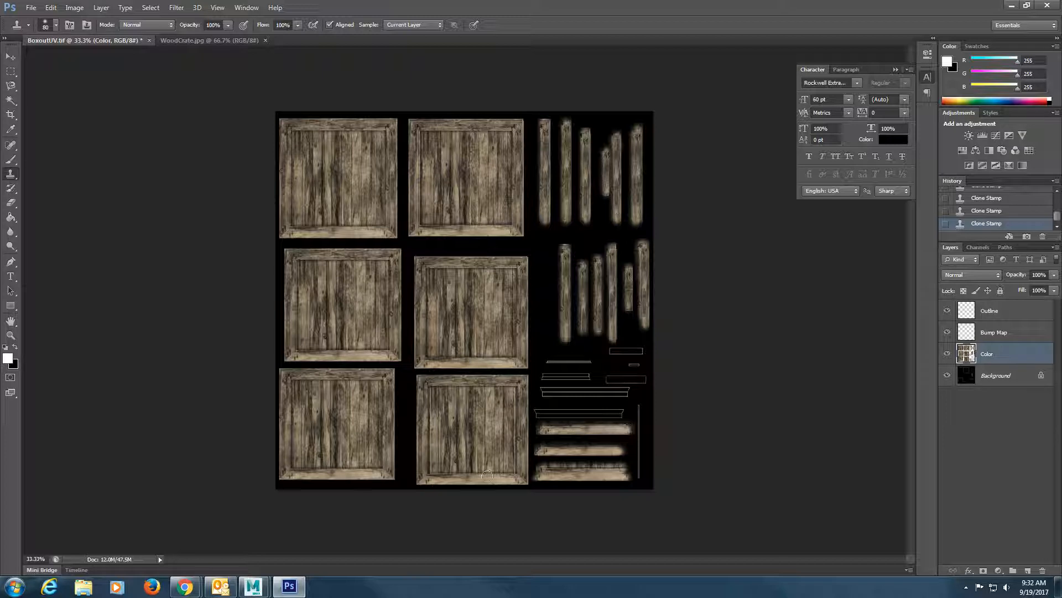
Clone the lower-right crate's bottom plank, sampled from its lower-left corner, over the full height of the fourth horizontal strip from the bottom.
left_click(424, 481, "alt")
left_click_drag(537, 412, 619, 413)
left_click(538, 414)
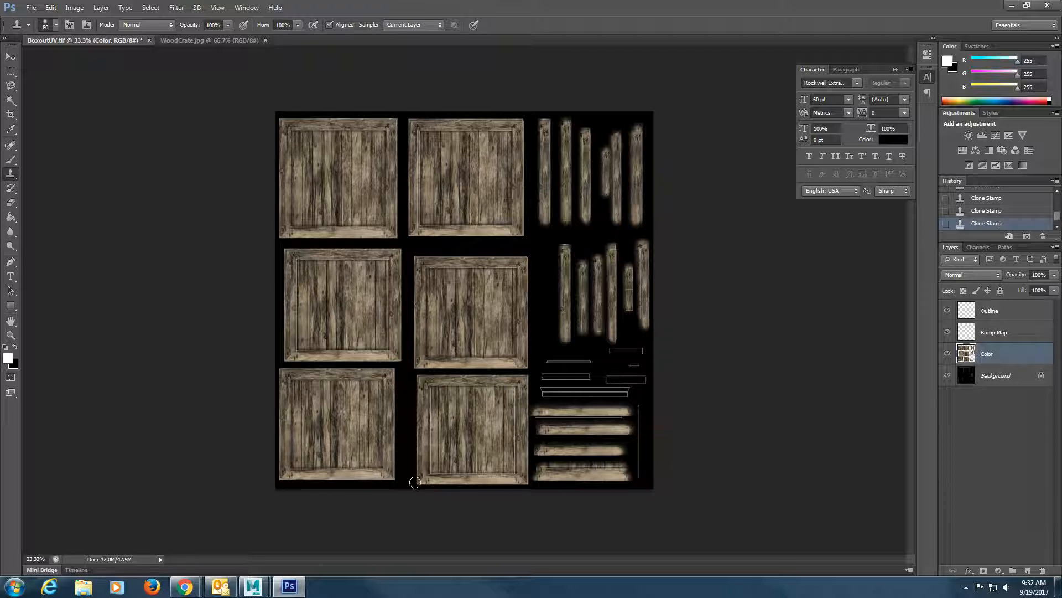
left_click(422, 480, "alt")
left_click_drag(537, 414, 626, 414)
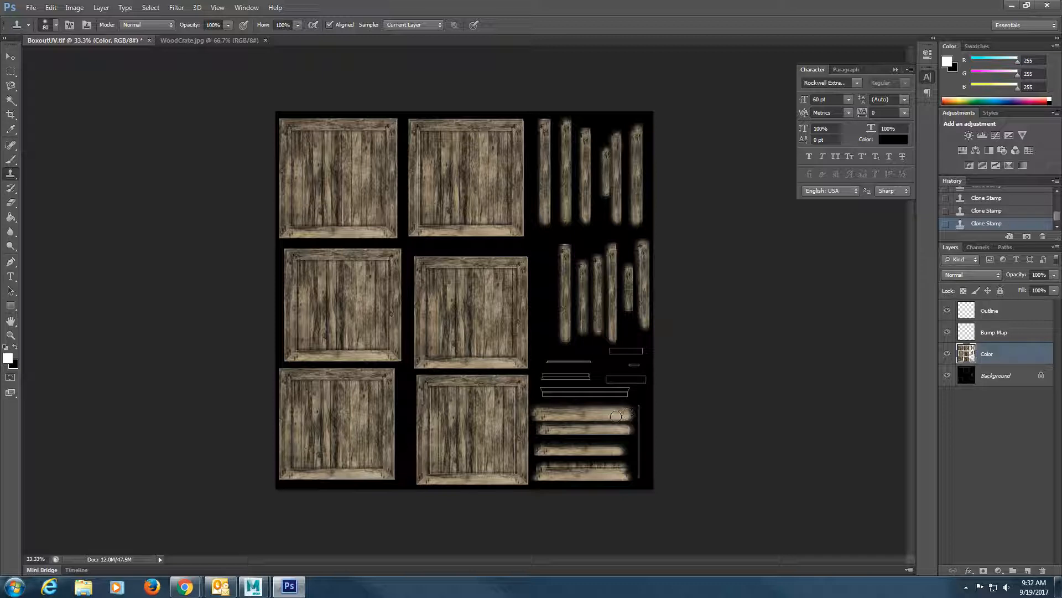
Clone the lower-right crate's bottom plank over the fifth horizontal strip from the bottom, covering both its edges.
mouse_move(568, 391)
left_mouse_down()
mouse_move(539, 390)
mouse_move(637, 390)
left_mouse_up()
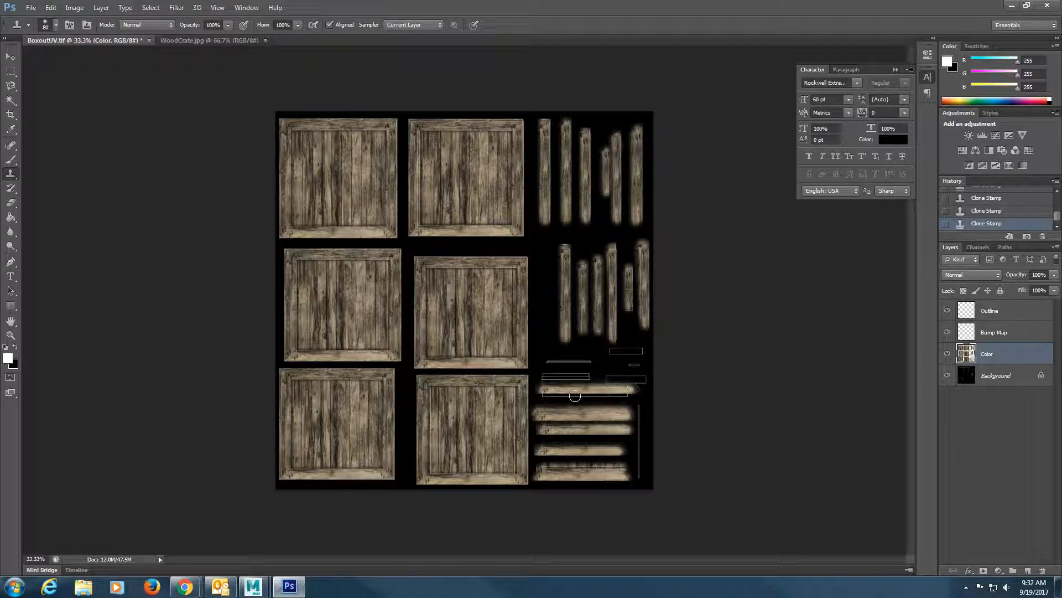
left_click(423, 482, "alt")
left_click_drag(538, 392, 636, 392)
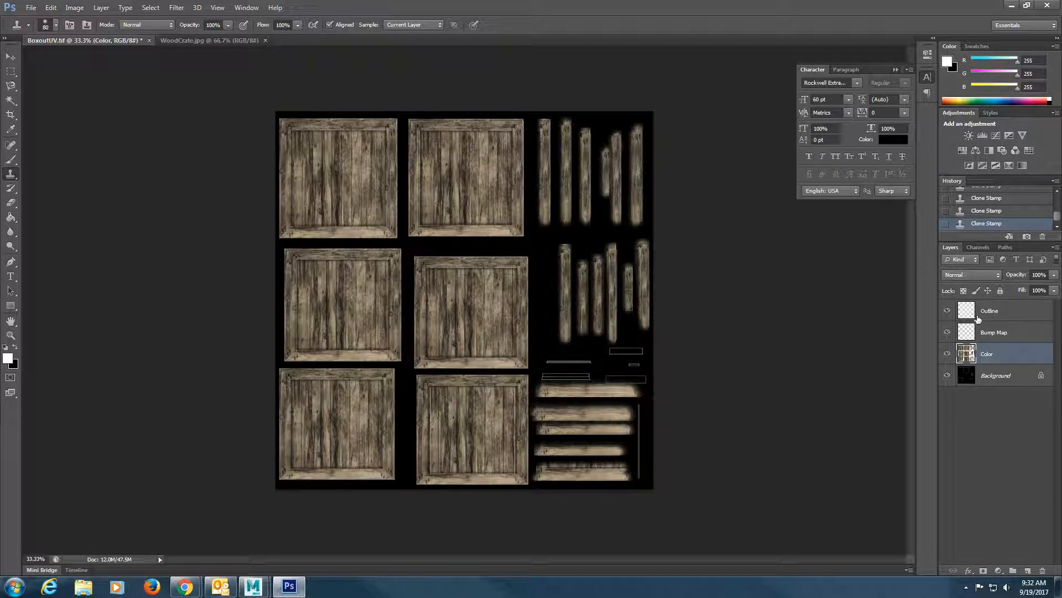
Hide the Outline layer and clone the lower-right crate's bottom plank over the two short horizontal strips just above the fifth one.
left_click(947, 310)
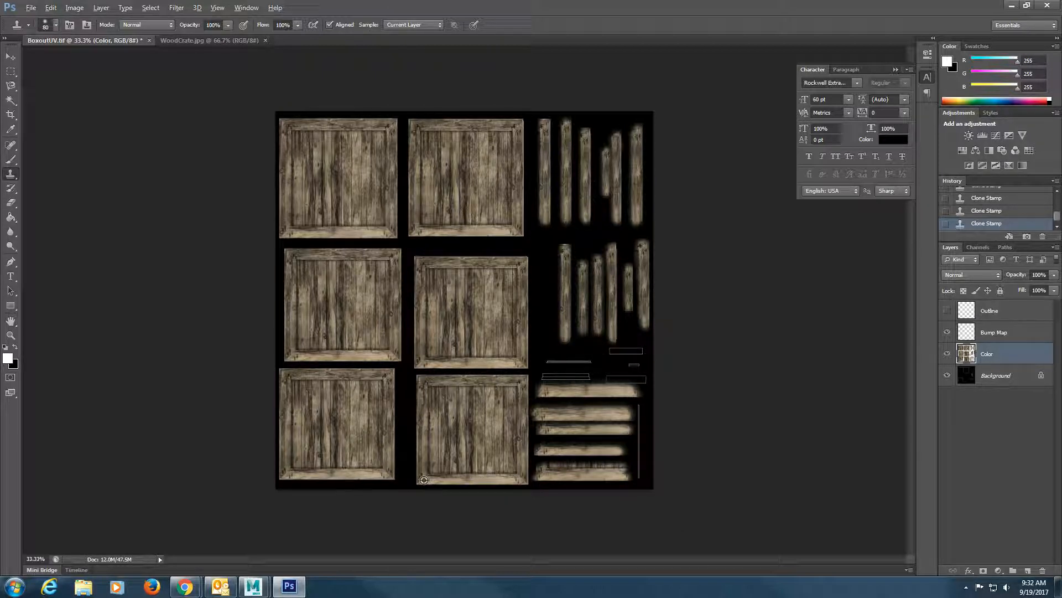
mouse_move(546, 381)
left_mouse_down()
mouse_move(591, 375)
mouse_move(546, 378)
mouse_move(590, 377)
mouse_move(573, 389)
left_mouse_up()
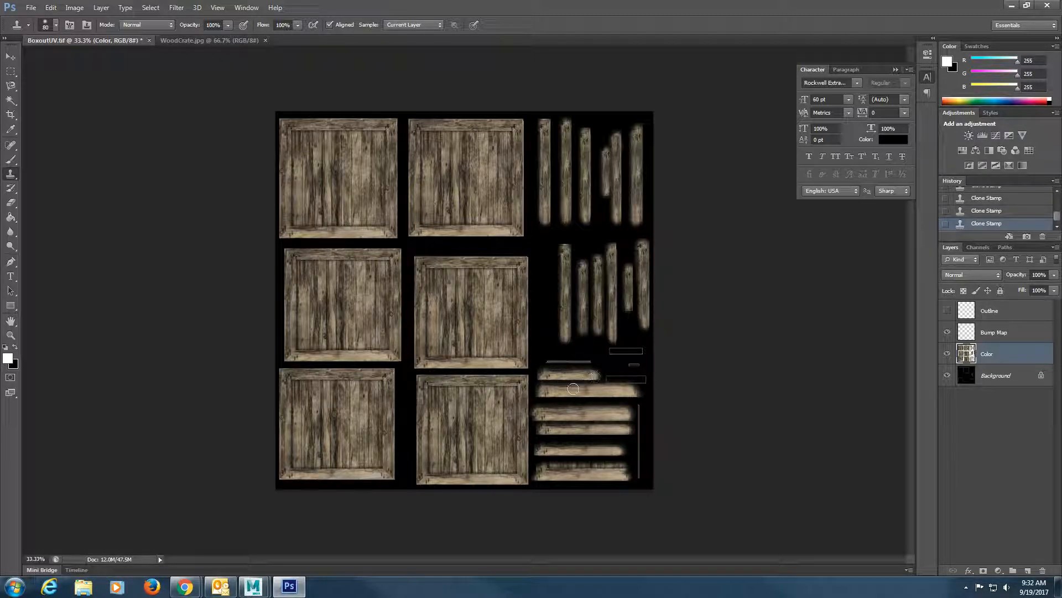
left_click(424, 478, "alt")
left_click_drag(608, 379, 653, 380)
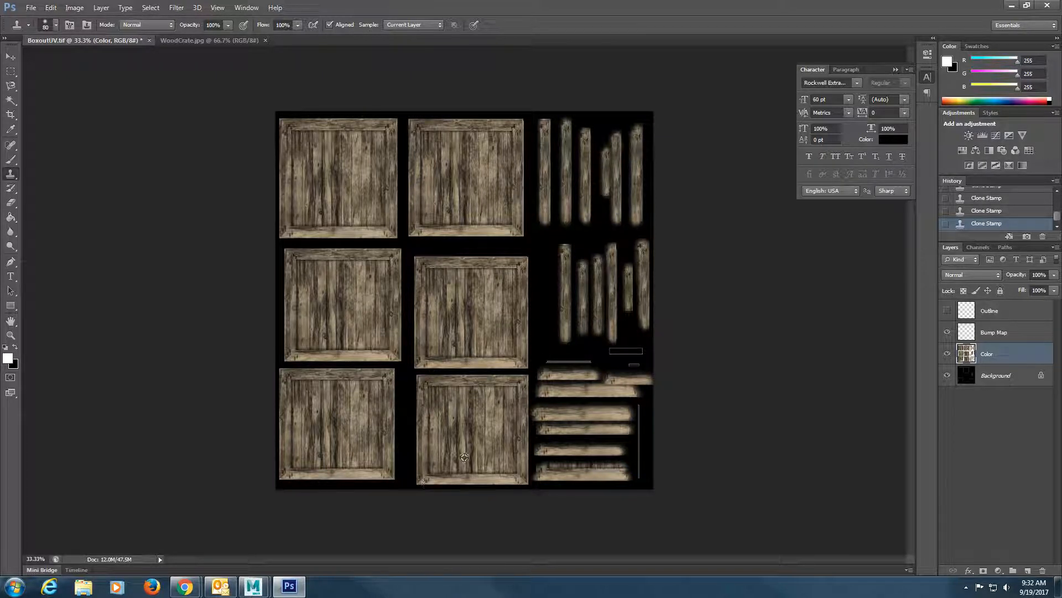
Clone the lower-right crate's bottom plank over the three remaining short horizontal strips and its right edge plank over the lower vertical strip.
left_click_drag(548, 361, 609, 361)
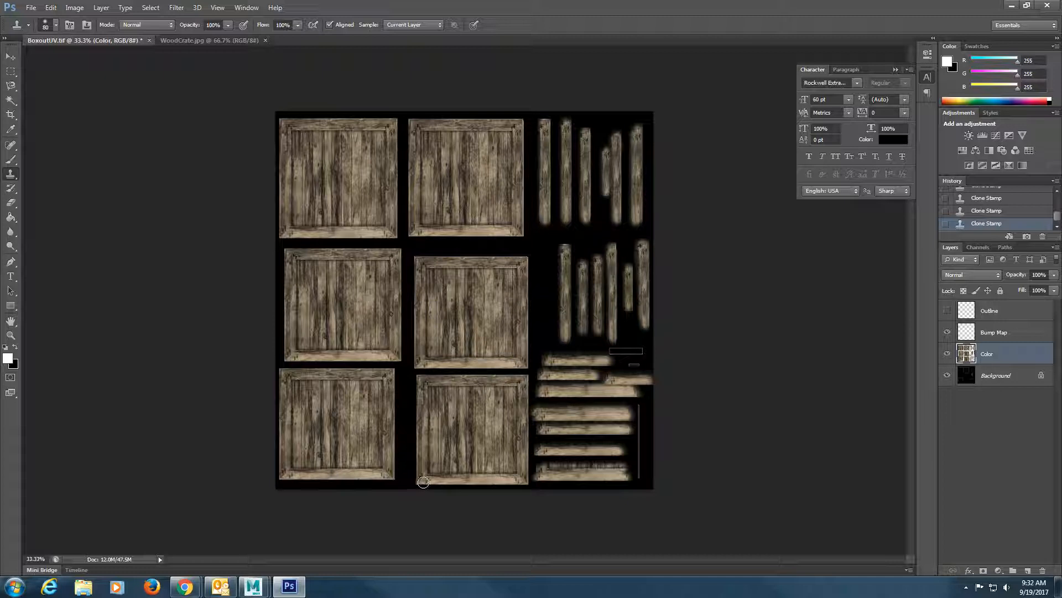
left_click_drag(606, 351, 652, 352)
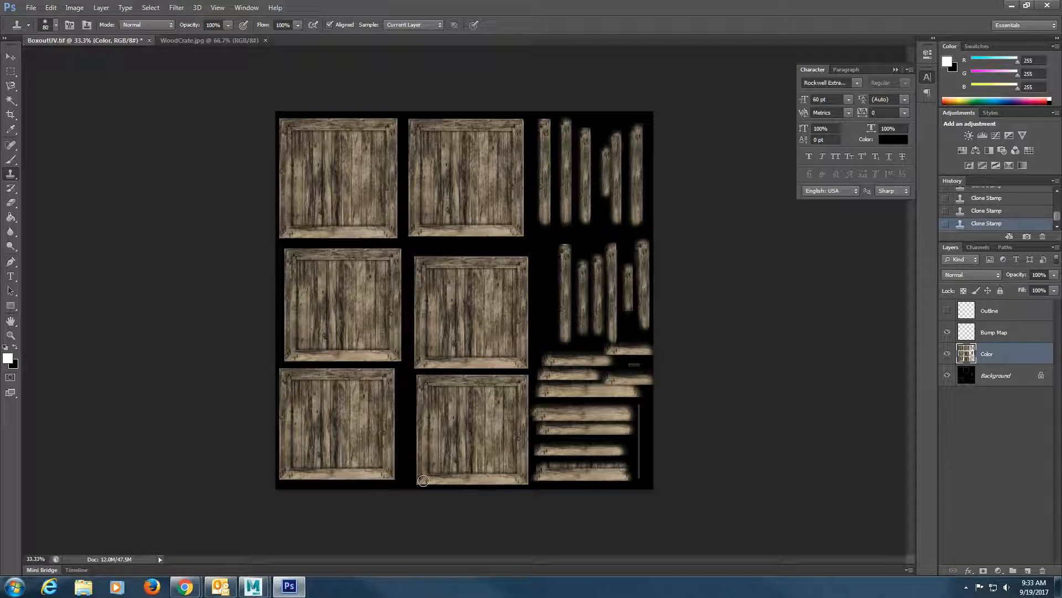
left_click_drag(630, 365, 645, 365)
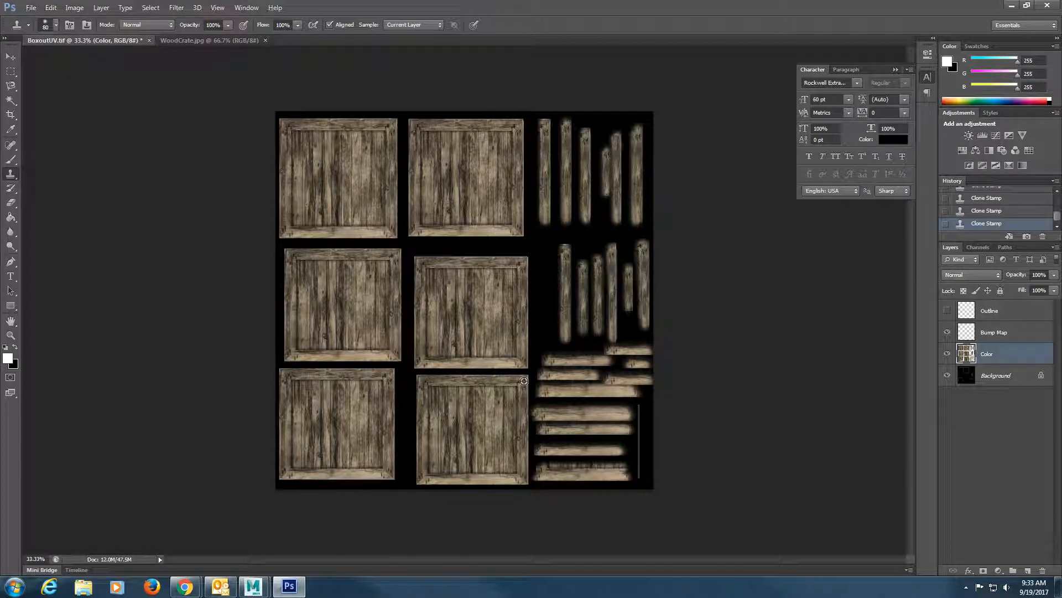
left_click_drag(642, 405, 642, 482)
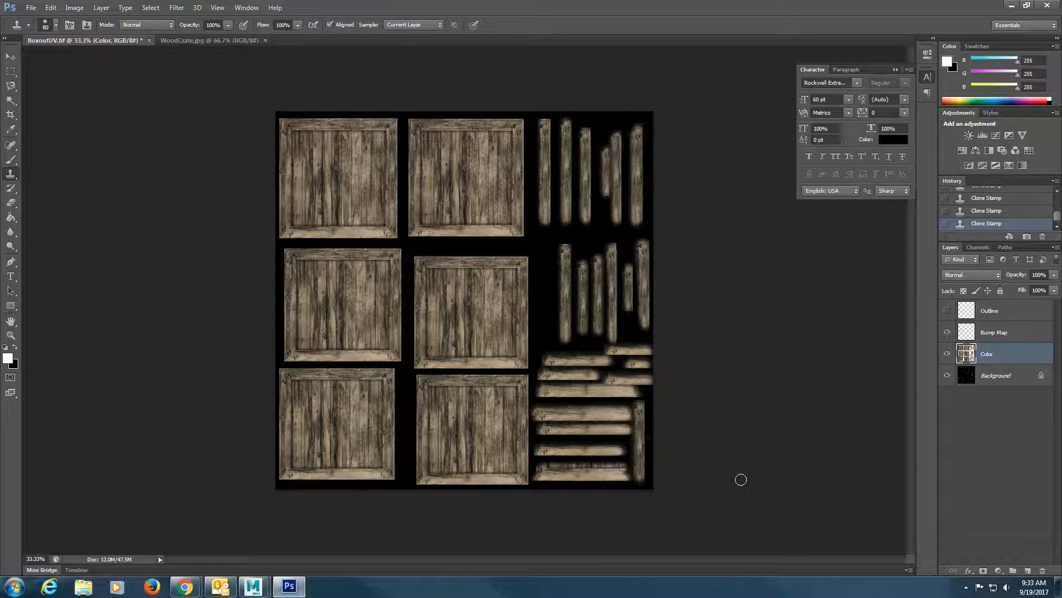
Show the Outline layer again and touch up the short fifth strip and the last strip of the middle group with cloned wood.
left_click(948, 311)
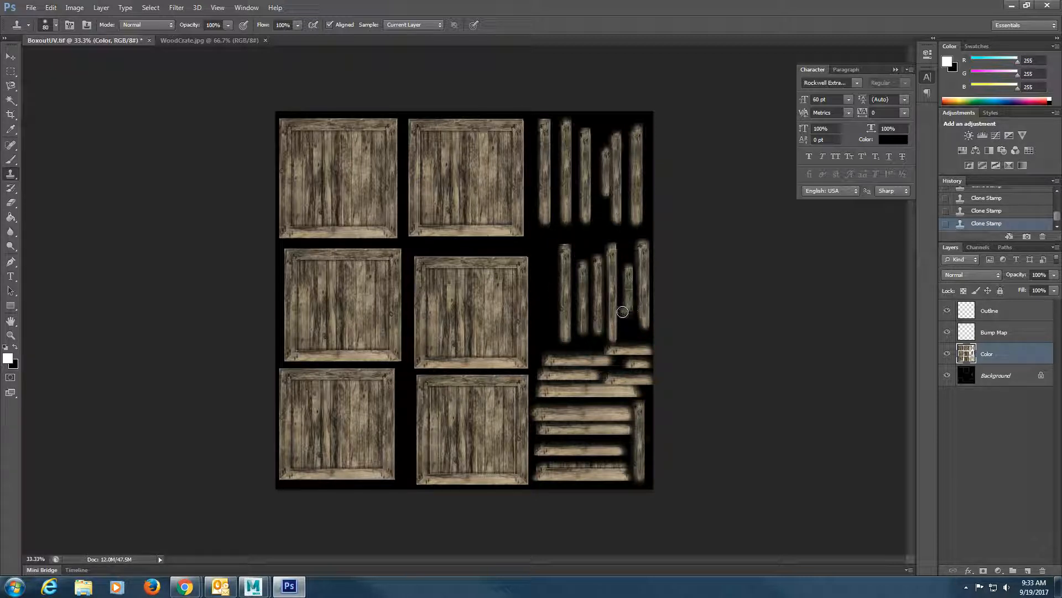
left_click_drag(628, 273, 628, 308)
left_click(525, 265, "alt")
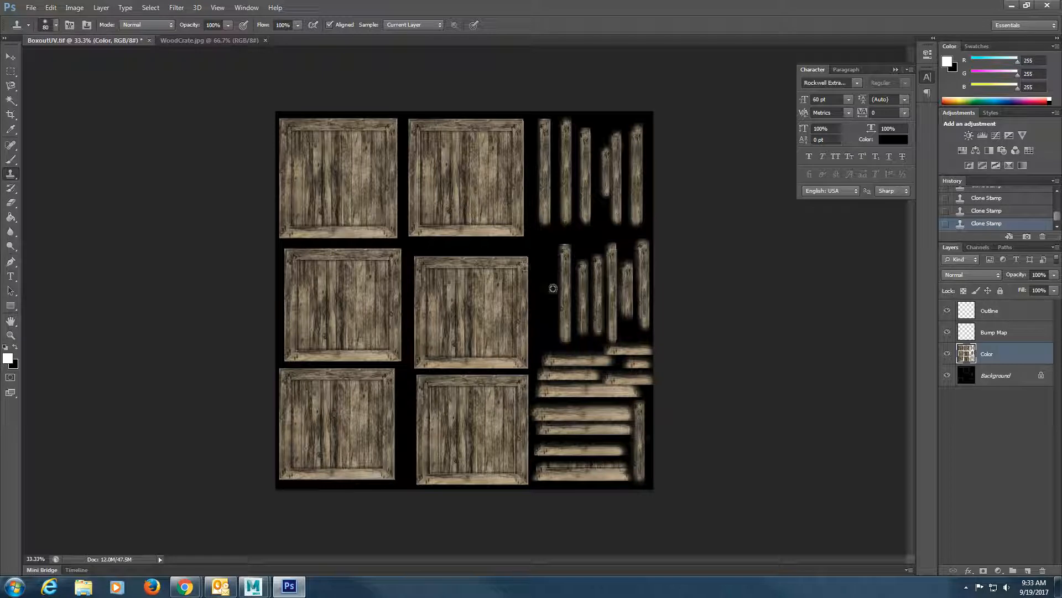
mouse_move(642, 317)
left_mouse_down()
mouse_move(643, 253)
mouse_move(644, 321)
left_mouse_up()
Set up saving a copy of the texture in JPEG format with the file name ColorUV.jpg.
left_click(32, 8)
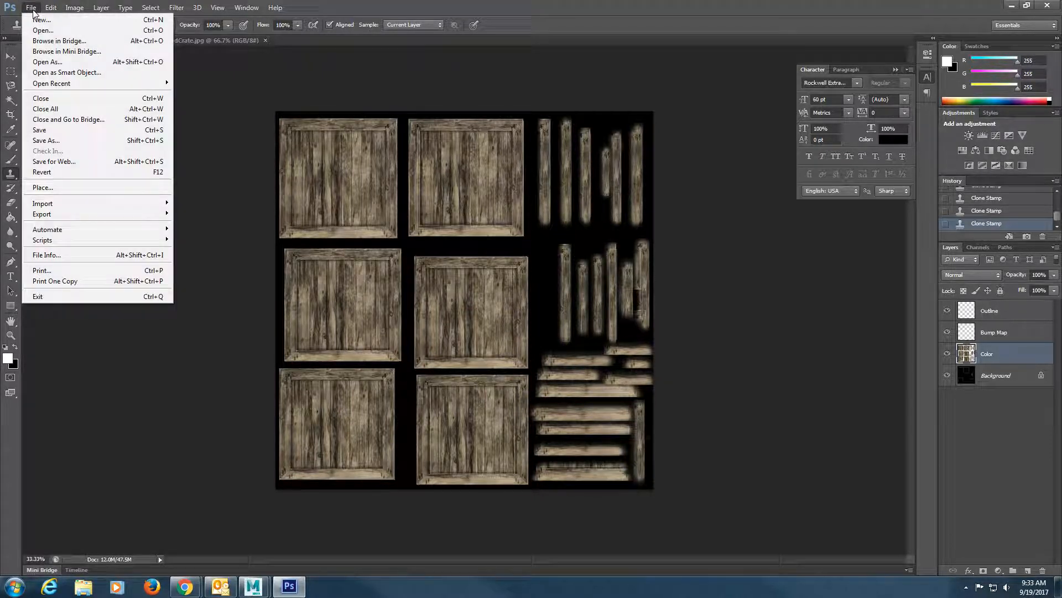
left_click(47, 140)
left_click(580, 321)
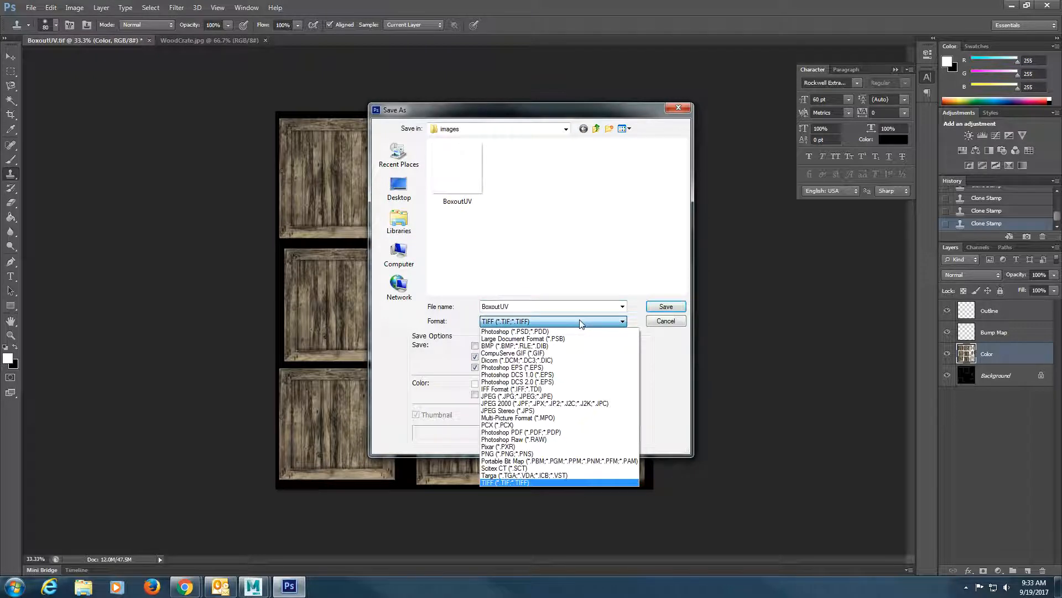
left_click(558, 397)
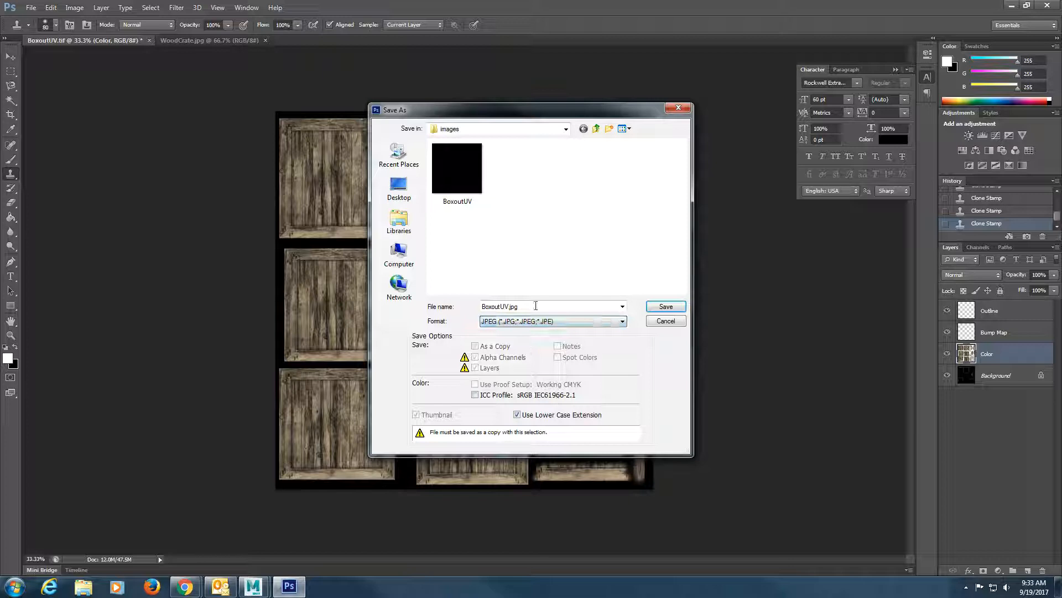
double_click(509, 307)
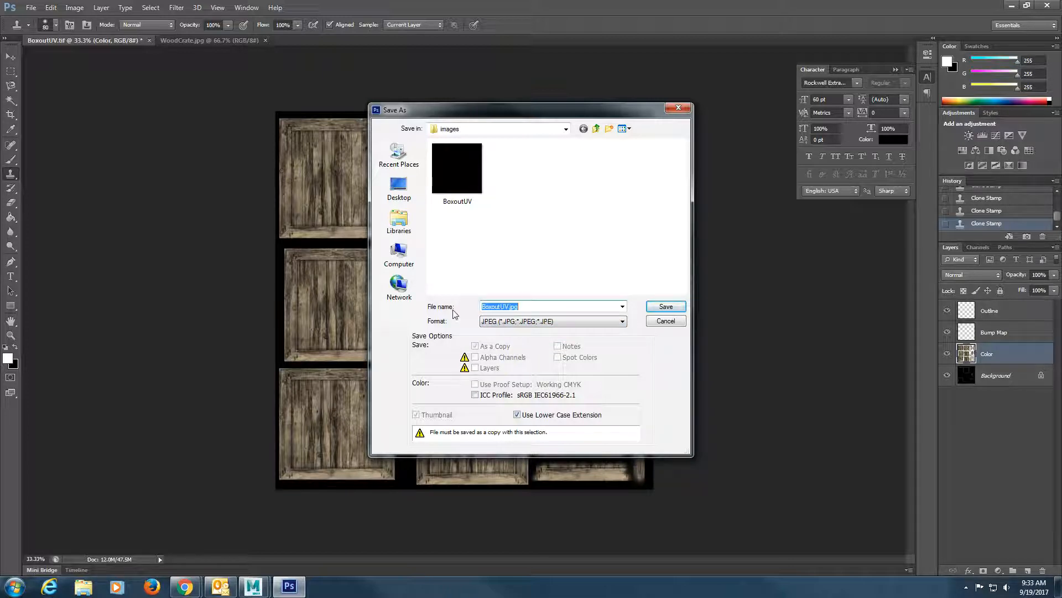
left_click(501, 307)
left_click_drag(501, 308, 458, 307)
type("C")
Save the JPEG copy in the Cargo Box project's sourceimages folder at quality 12 (Maximum), Baseline ("Standard").
left_click(595, 128)
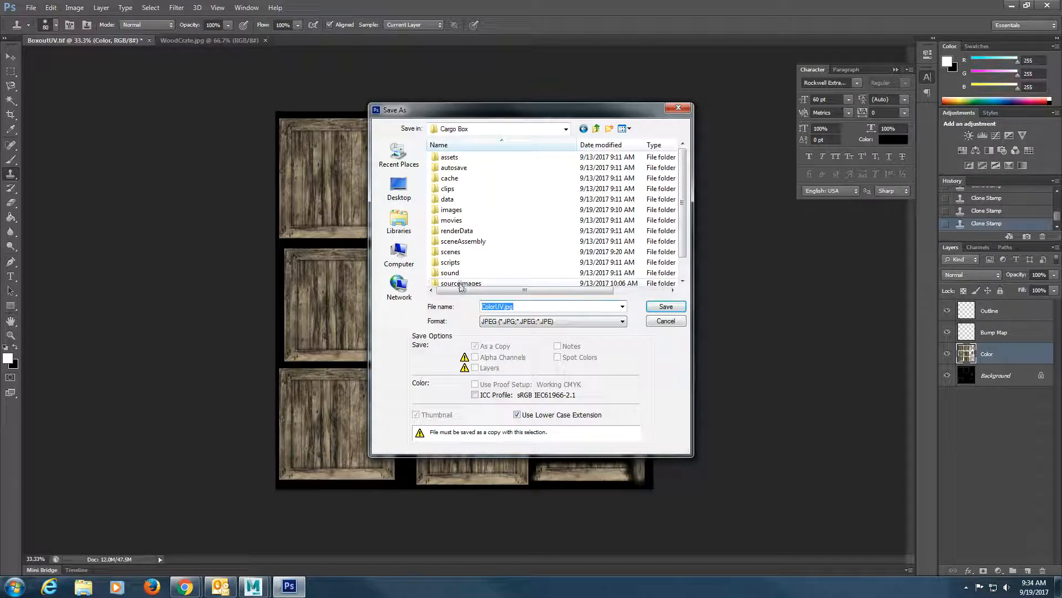
double_click(460, 283)
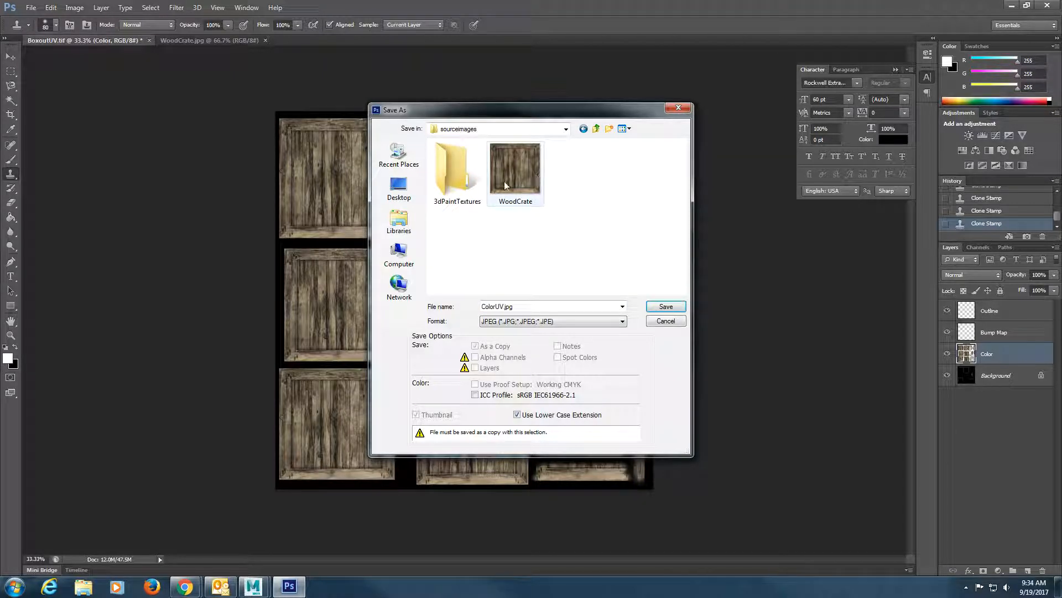
left_click(667, 307)
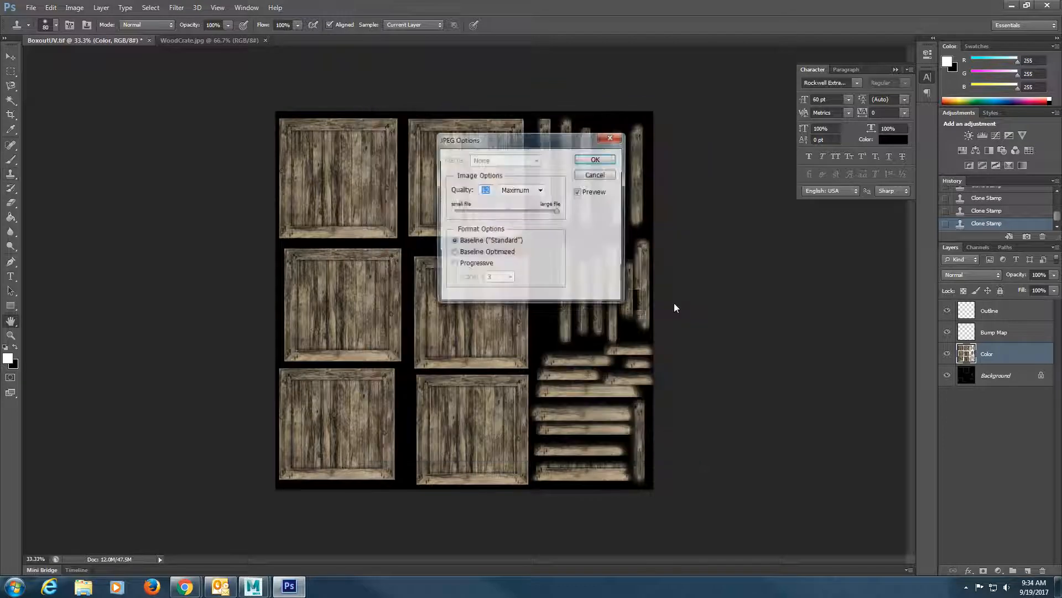
left_click(593, 160)
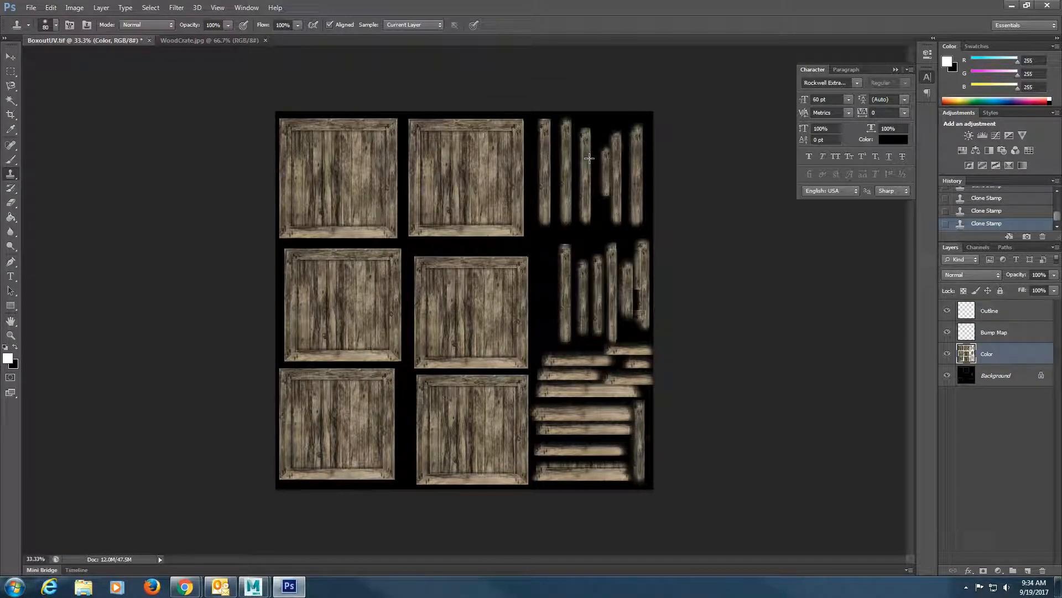